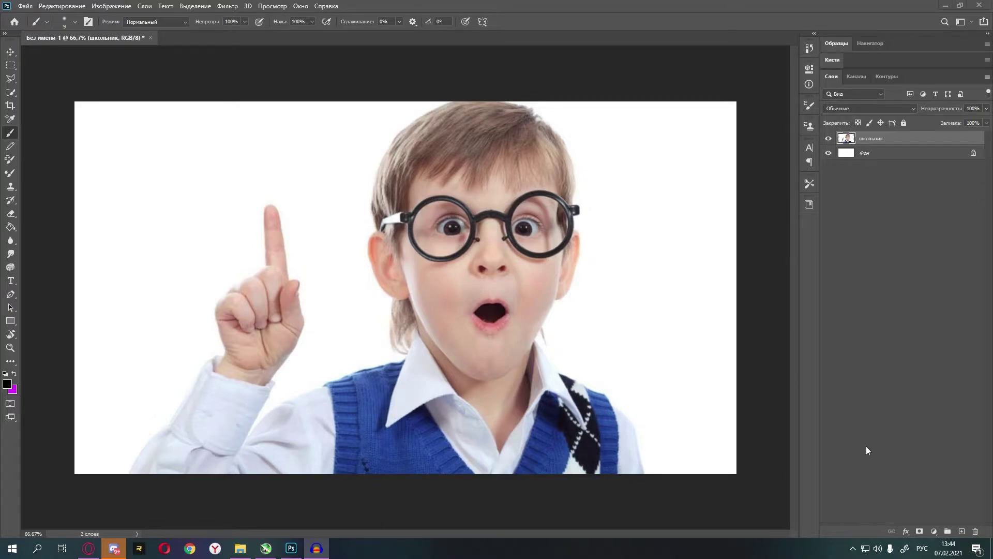
# Step: Add an empty layer, Слой 1, above the школьник photo layer
pyautogui.click(962, 531)
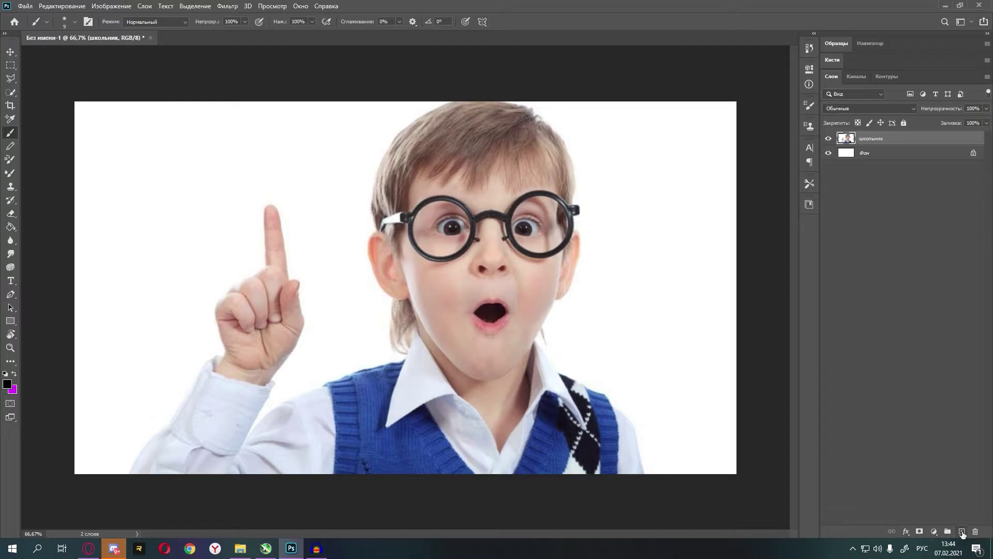
pyautogui.click(962, 531)
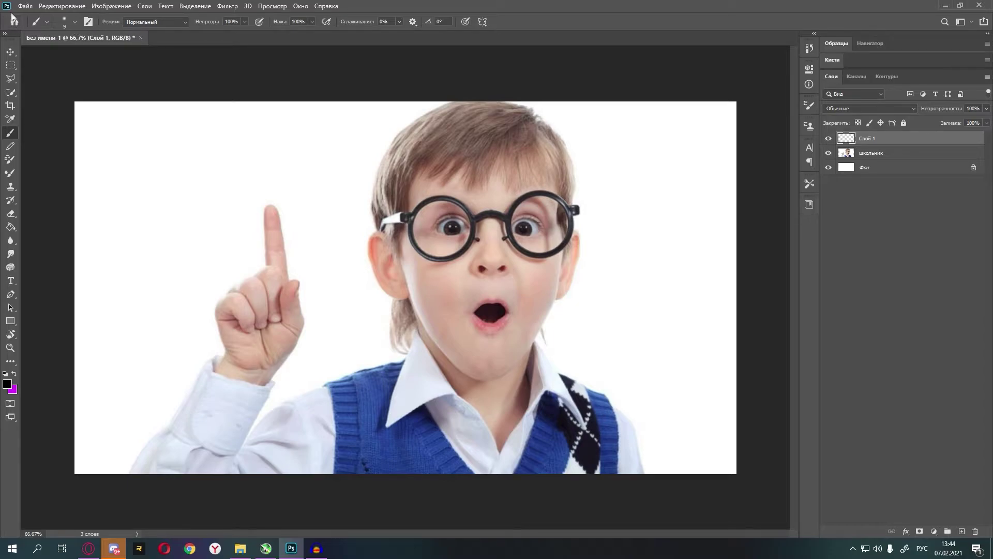
# Step: Check the brush presets, zoom in, and trace the top edge of the boy's hair
pyautogui.click(75, 21)
pyautogui.click(76, 20)
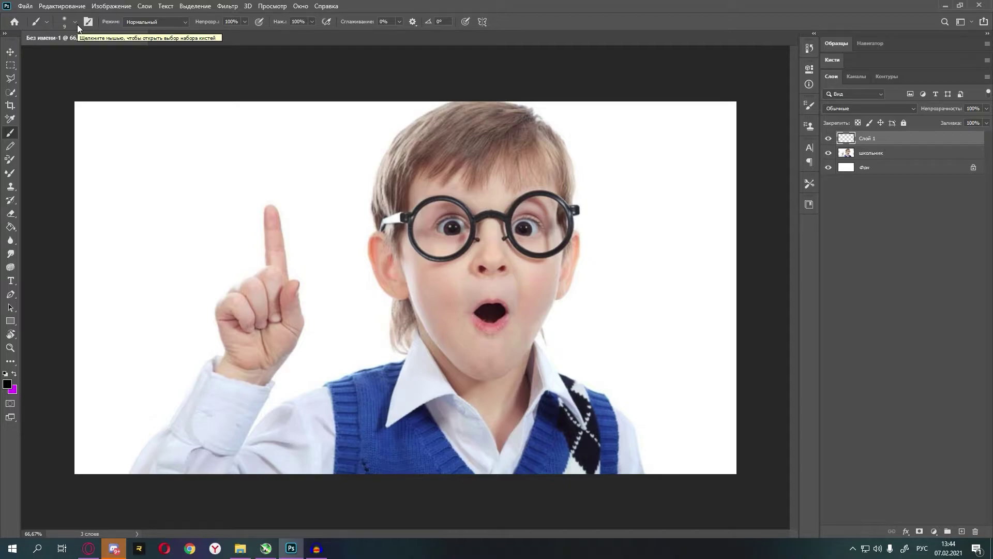
pyautogui.scroll(2, 495, 139)
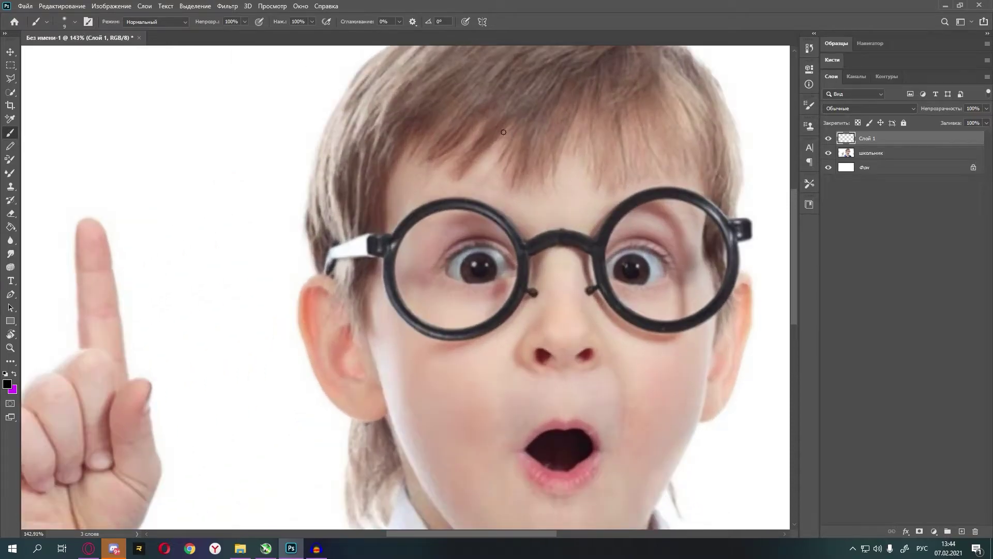
pyautogui.scroll(2, 495, 140)
pyautogui.scroll(2, 495, 140)
pyautogui.scroll(1, 501, 130)
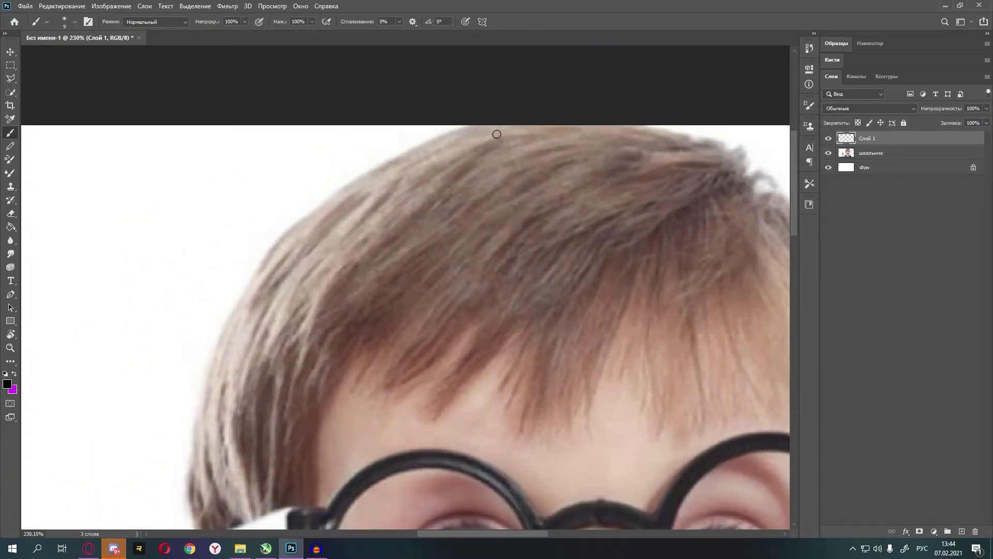
pyautogui.scroll(2, 488, 138)
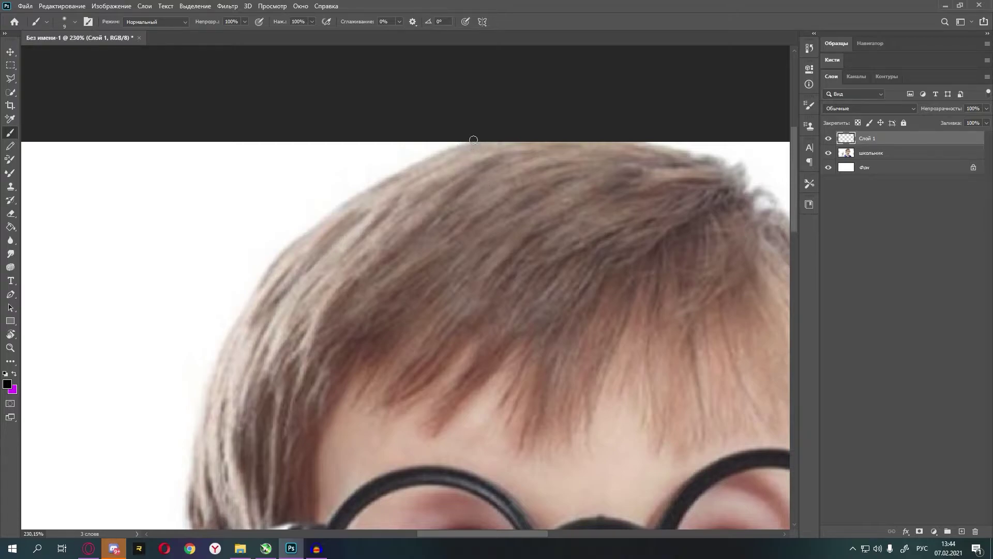
pyautogui.moveTo(473, 140)
pyautogui.mouseDown()
pyautogui.moveTo(383, 181)
pyautogui.moveTo(302, 236)
pyautogui.mouseUp()
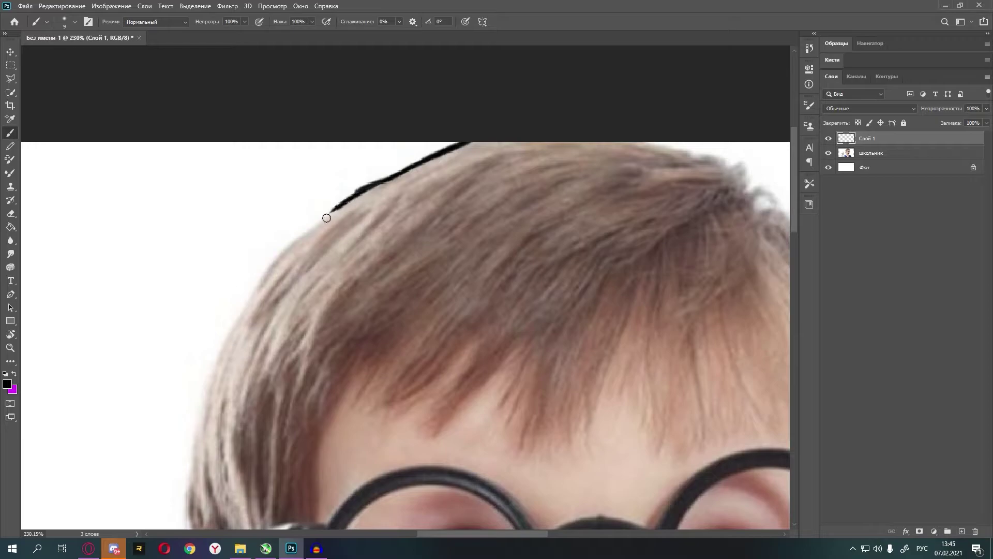
# Step: Continue the hair outline down past the glasses arm toward the ear
pyautogui.scroll(-2, 285, 240)
pyautogui.scroll(-4, 277, 241)
pyautogui.moveTo(303, 154)
pyautogui.mouseDown()
pyautogui.moveTo(243, 231)
pyautogui.moveTo(216, 293)
pyautogui.mouseUp()
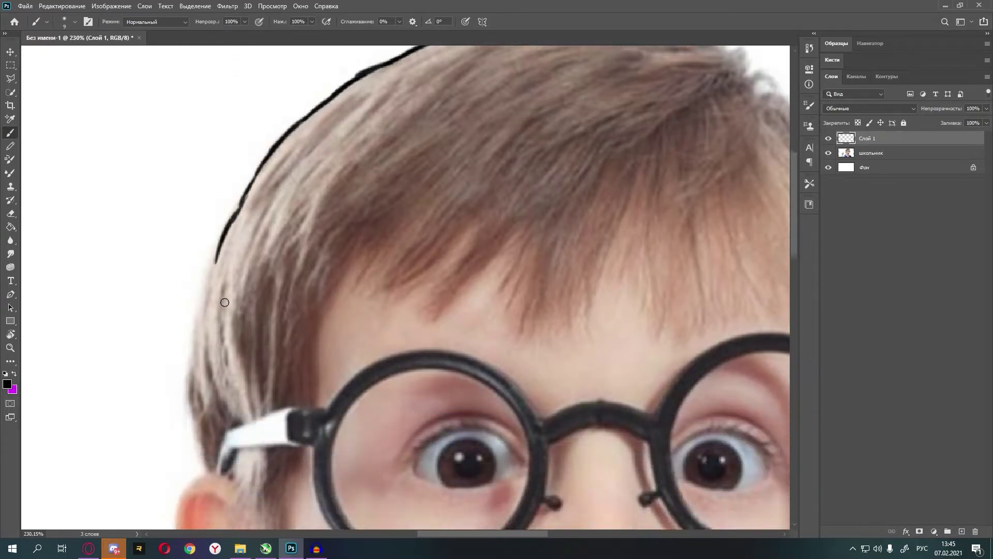
pyautogui.scroll(-8, 216, 258)
pyautogui.moveTo(215, 152); pyautogui.dragTo(193, 295)
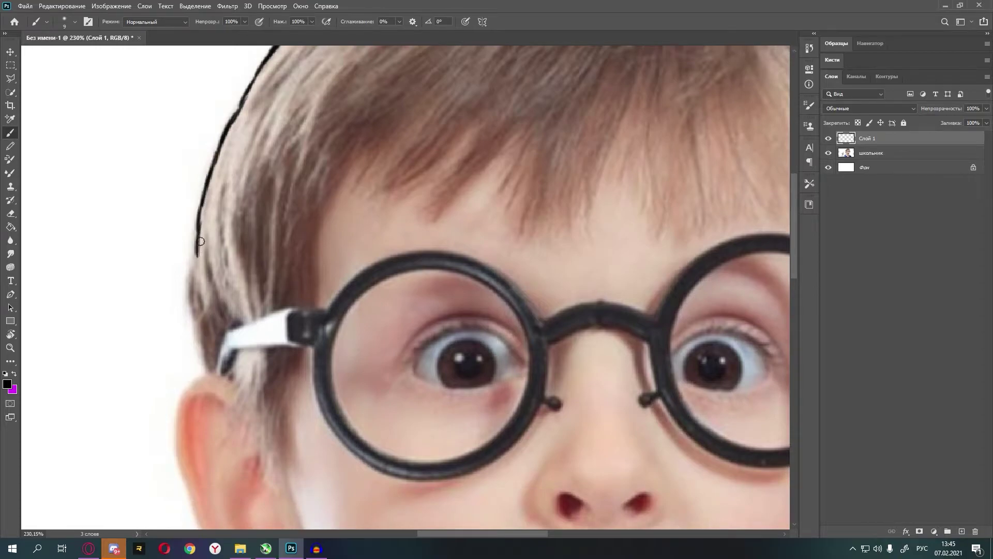
pyautogui.scroll(-5, 193, 295)
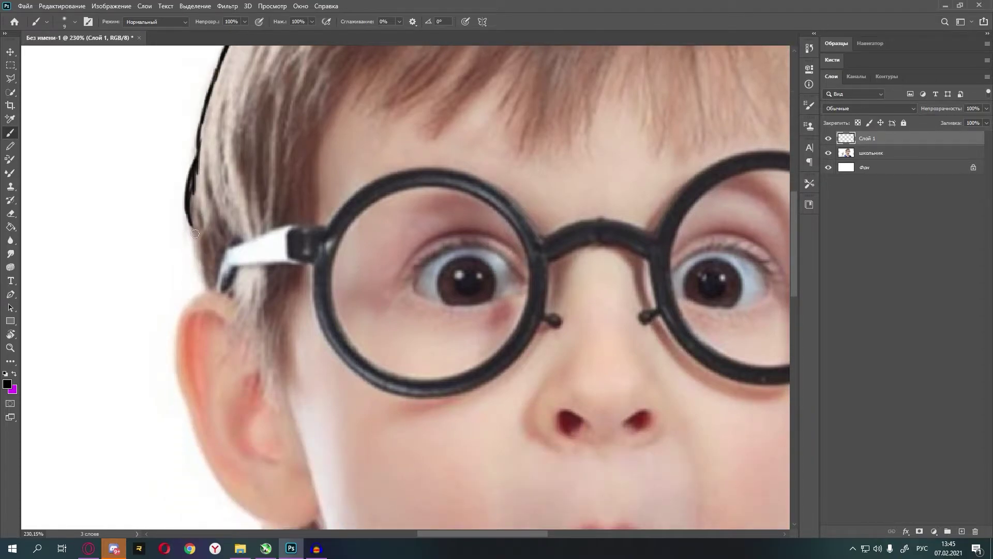
pyautogui.moveTo(195, 233)
pyautogui.mouseDown()
pyautogui.moveTo(212, 282)
pyautogui.moveTo(210, 295)
pyautogui.moveTo(194, 298)
pyautogui.moveTo(178, 350)
pyautogui.mouseUp()
pyautogui.scroll(-8, 179, 349)
pyautogui.moveTo(178, 204); pyautogui.dragTo(193, 281)
# Step: Outline the ear around the earlobe and draw the hair edge below it
pyautogui.scroll(-1, 194, 280)
pyautogui.scroll(-2, 191, 277)
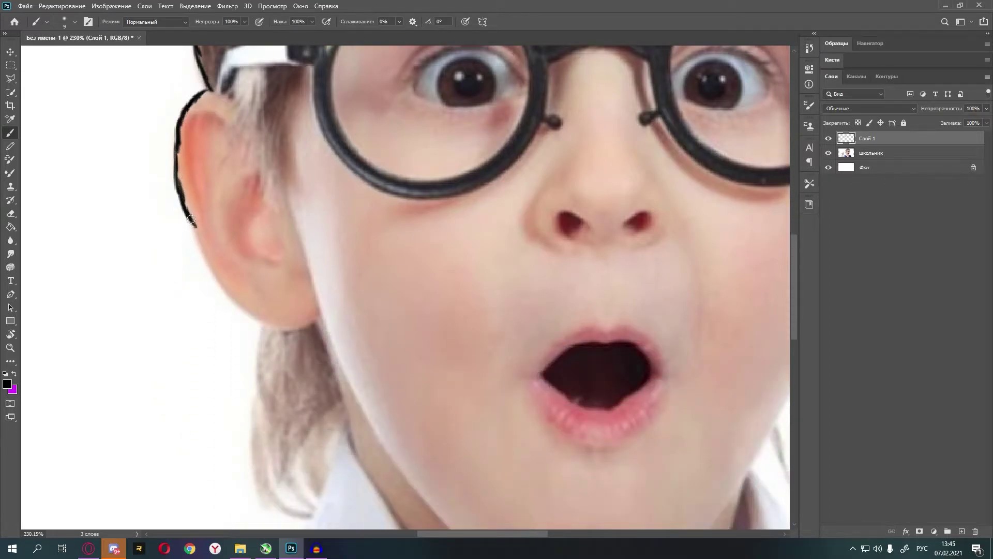
pyautogui.moveTo(191, 219)
pyautogui.mouseDown()
pyautogui.moveTo(206, 265)
pyautogui.moveTo(264, 323)
pyautogui.moveTo(317, 315)
pyautogui.mouseUp()
pyautogui.scroll(-4, 253, 236)
pyautogui.scroll(-2, 253, 236)
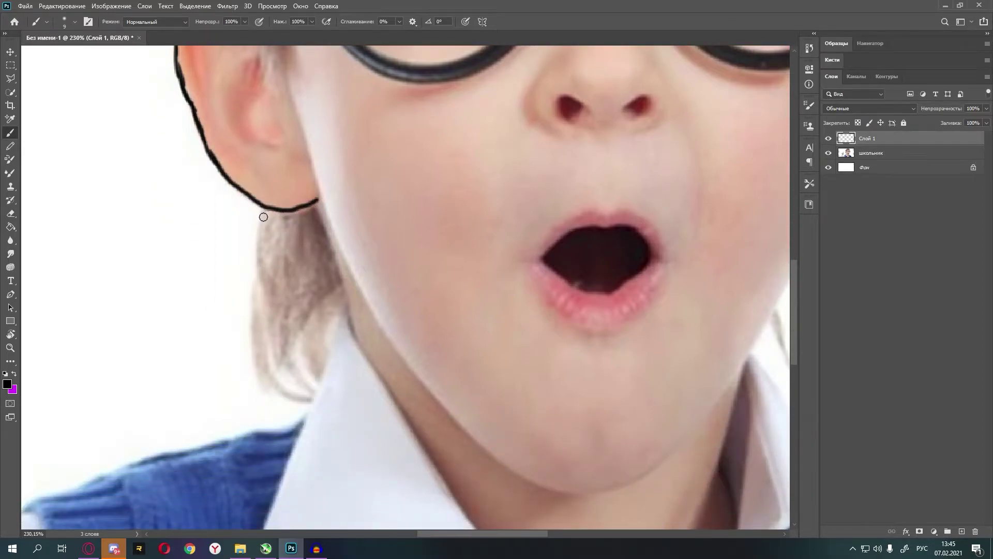
pyautogui.moveTo(261, 208)
pyautogui.mouseDown()
pyautogui.moveTo(253, 323)
pyautogui.moveTo(265, 386)
pyautogui.moveTo(311, 399)
pyautogui.moveTo(275, 392)
pyautogui.moveTo(289, 395)
pyautogui.moveTo(281, 370)
pyautogui.moveTo(319, 396)
pyautogui.mouseUp()
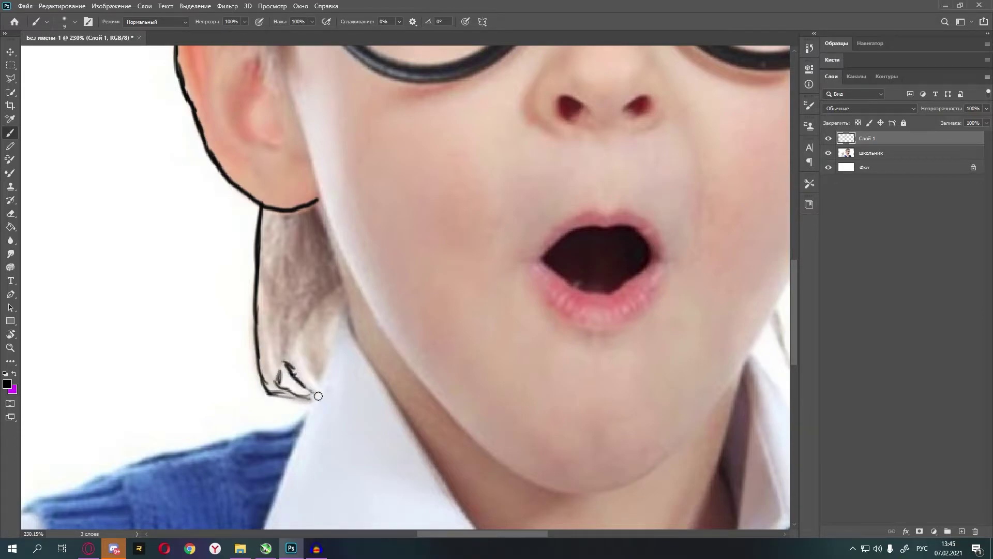
# Step: Sketch hair strand lines at the back of the neck
pyautogui.moveTo(287, 361); pyautogui.dragTo(318, 385)
pyautogui.moveTo(324, 328); pyautogui.dragTo(326, 345)
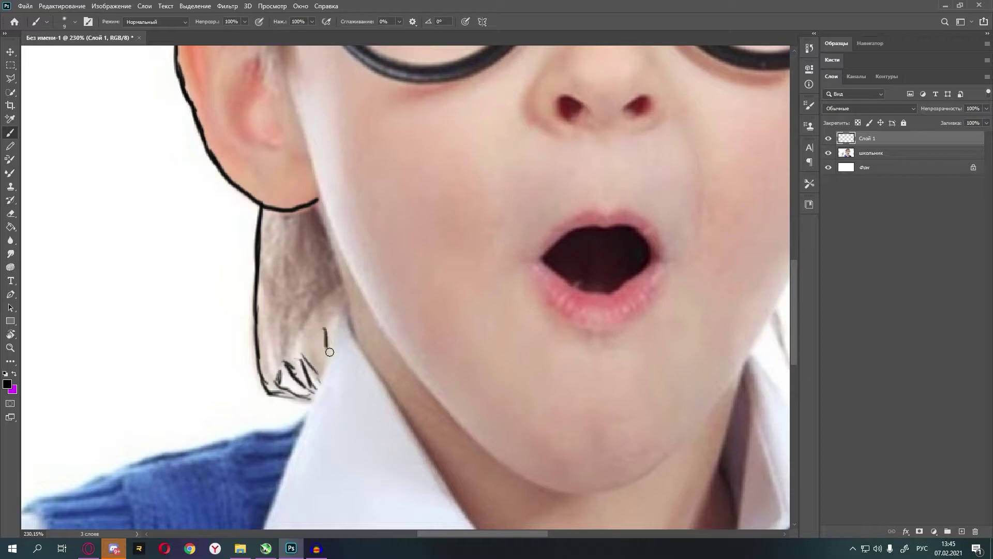
pyautogui.moveTo(341, 311)
pyautogui.mouseDown()
pyautogui.moveTo(325, 330)
pyautogui.moveTo(329, 356)
pyautogui.moveTo(304, 413)
pyautogui.moveTo(214, 449)
pyautogui.mouseUp()
pyautogui.moveTo(454, 538); pyautogui.dragTo(446, 534)
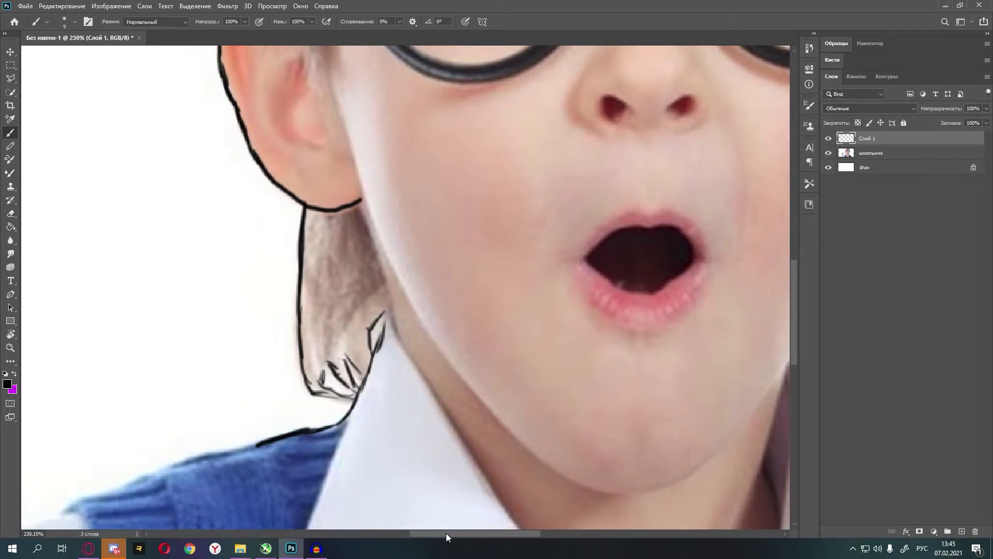
# Step: Pan down and brush the black outline along the vest's shoulder
pyautogui.scroll(1, 394, 422)
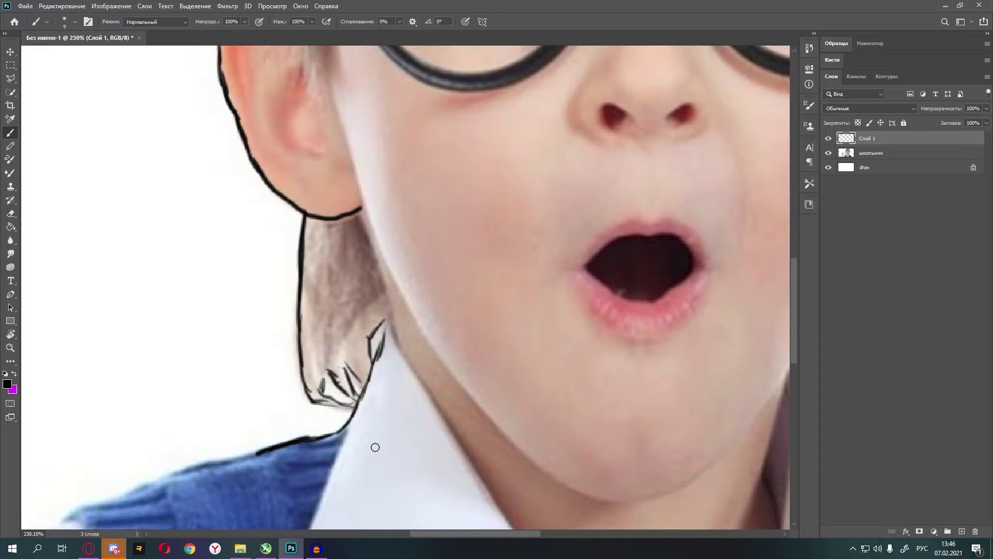
pyautogui.scroll(-1, 353, 460)
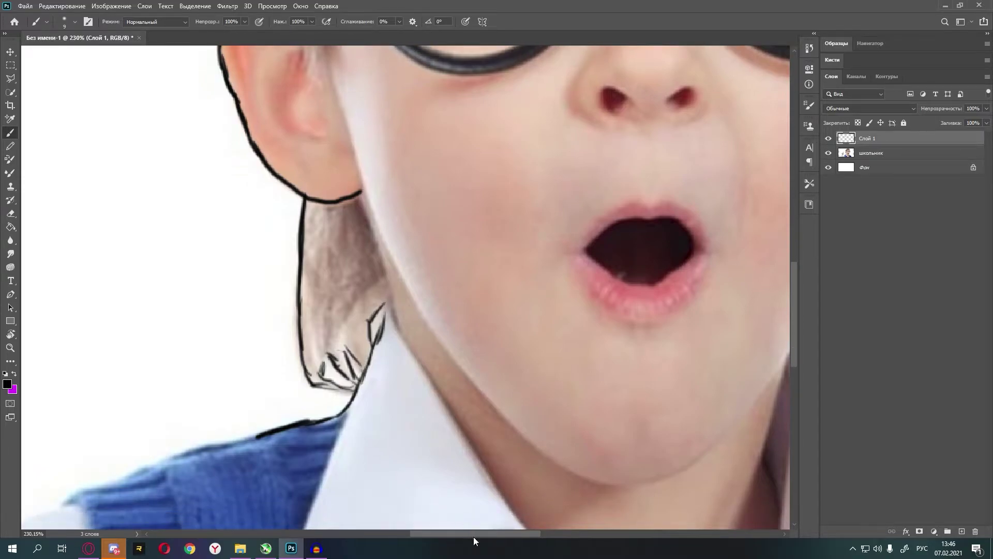
pyautogui.moveTo(473, 533); pyautogui.dragTo(441, 530)
pyautogui.scroll(-2, 434, 471)
pyautogui.scroll(-1, 435, 472)
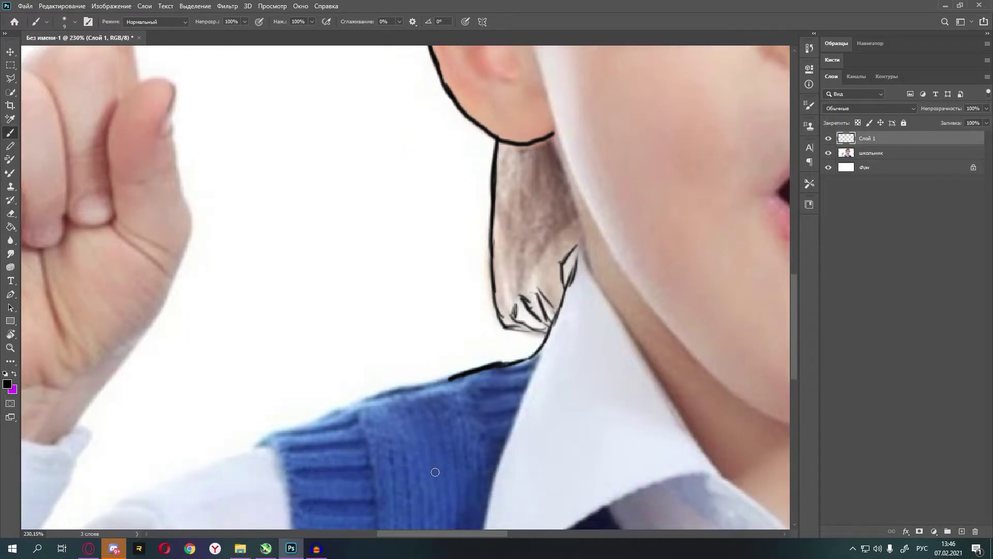
pyautogui.scroll(-1, 435, 472)
pyautogui.scroll(-3, 443, 223)
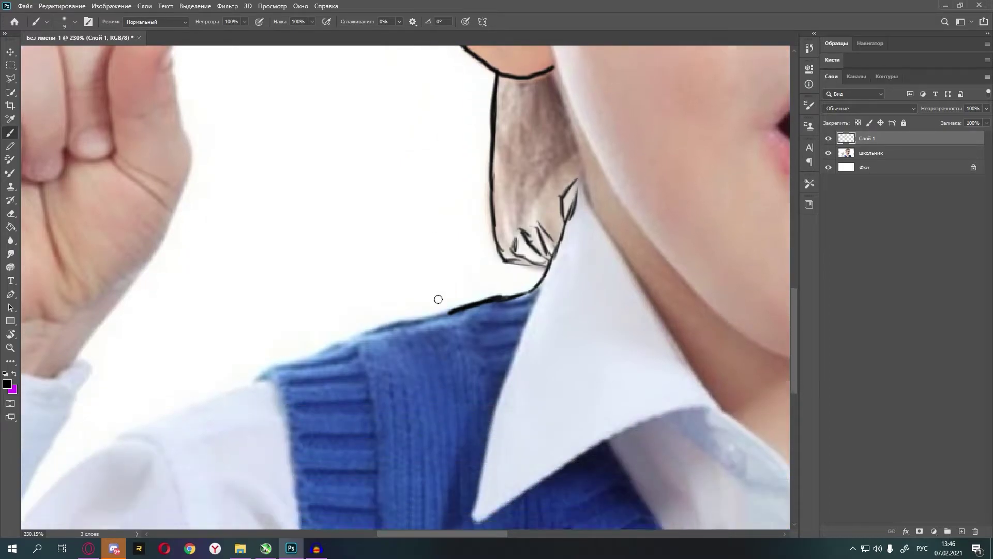
pyautogui.scroll(-2, 437, 297)
pyautogui.moveTo(451, 268); pyautogui.dragTo(203, 357)
# Step: Undo a stray stroke on the sweater and extend the shoulder outline down the sleeve
pyautogui.scroll(-3, 203, 357)
pyautogui.moveTo(421, 533)
pyautogui.mouseDown()
pyautogui.moveTo(394, 534)
pyautogui.moveTo(422, 533)
pyautogui.mouseUp()
pyautogui.moveTo(379, 334); pyautogui.dragTo(423, 350)
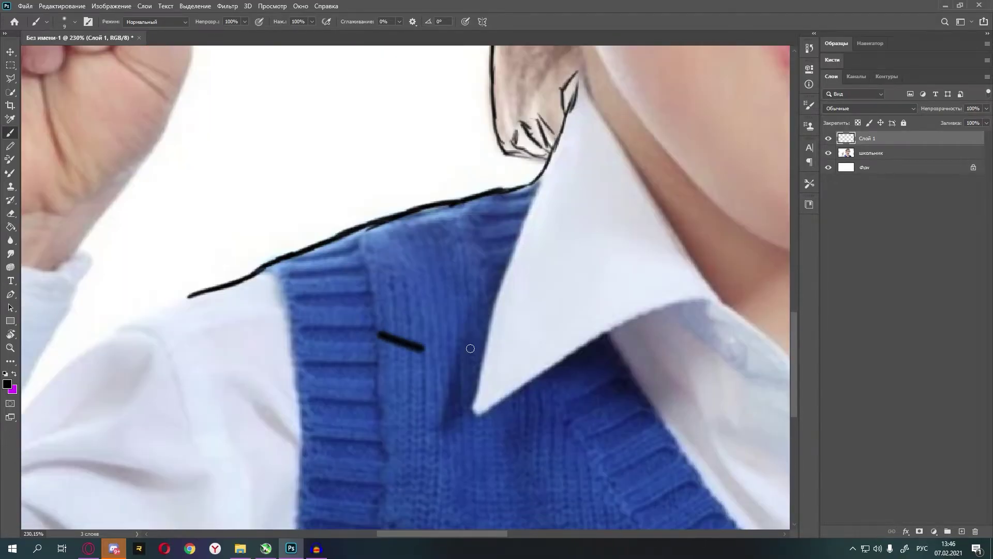
pyautogui.hotkey('ctrl', 'z')
pyautogui.moveTo(475, 533); pyautogui.dragTo(413, 533)
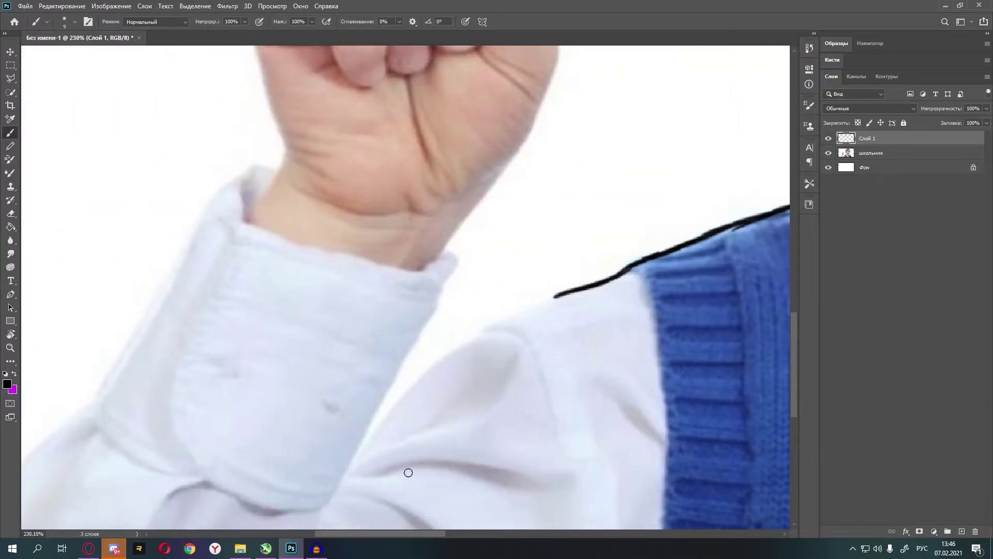
pyautogui.scroll(-3, 533, 212)
pyautogui.moveTo(550, 224)
pyautogui.mouseDown()
pyautogui.moveTo(369, 368)
pyautogui.moveTo(412, 269)
pyautogui.mouseUp()
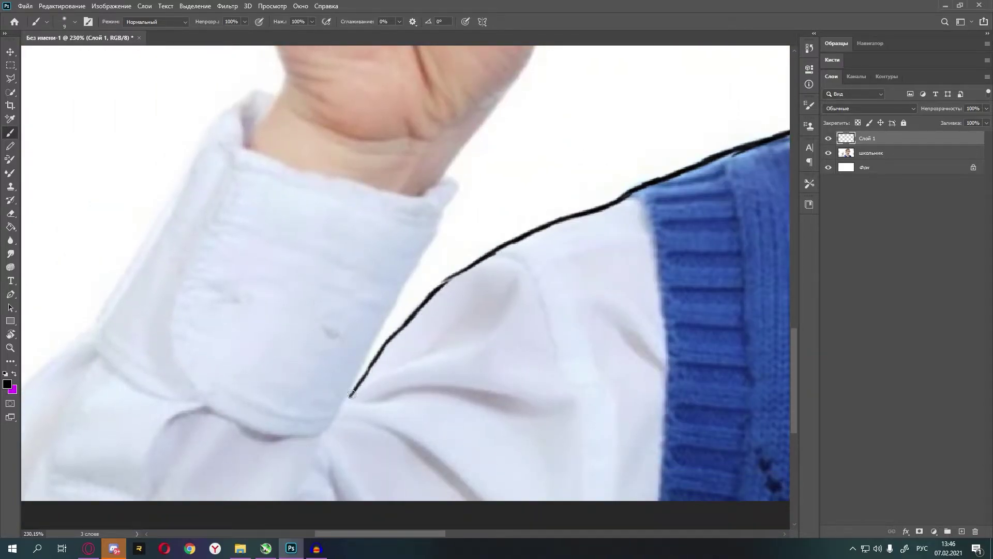
# Step: Trace the sleeve down to the cuff and up the raised hand's right edge
pyautogui.scroll(3, 452, 251)
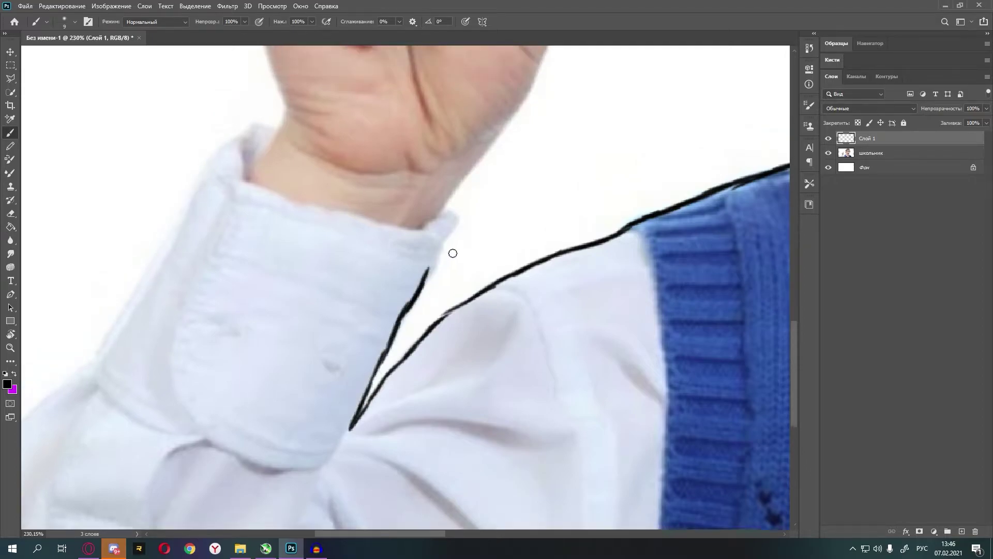
pyautogui.moveTo(413, 351)
pyautogui.mouseDown()
pyautogui.moveTo(457, 266)
pyautogui.moveTo(444, 259)
pyautogui.mouseUp()
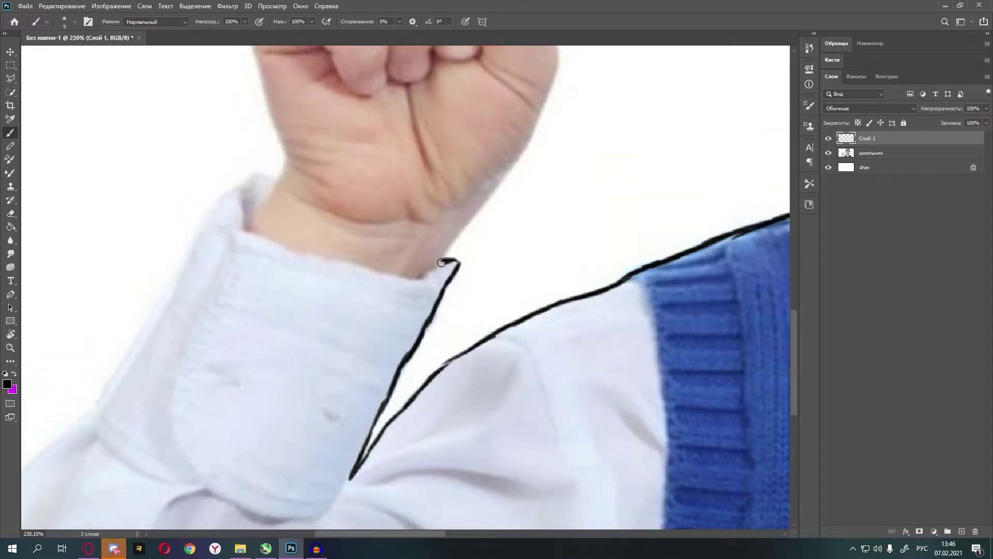
pyautogui.scroll(2, 502, 228)
pyautogui.moveTo(500, 220); pyautogui.dragTo(444, 301)
pyautogui.scroll(2, 461, 277)
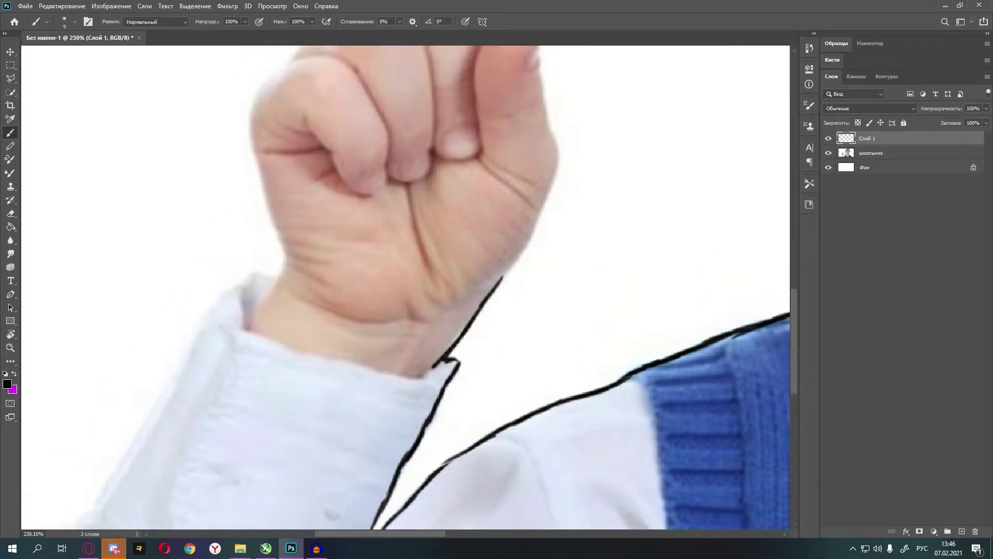
pyautogui.scroll(6, 498, 402)
pyautogui.moveTo(498, 441)
pyautogui.mouseDown()
pyautogui.moveTo(539, 380)
pyautogui.moveTo(556, 308)
pyautogui.moveTo(538, 202)
pyautogui.mouseUp()
# Step: Trace the edges of the raised pointing finger in black
pyautogui.scroll(4, 665, 282)
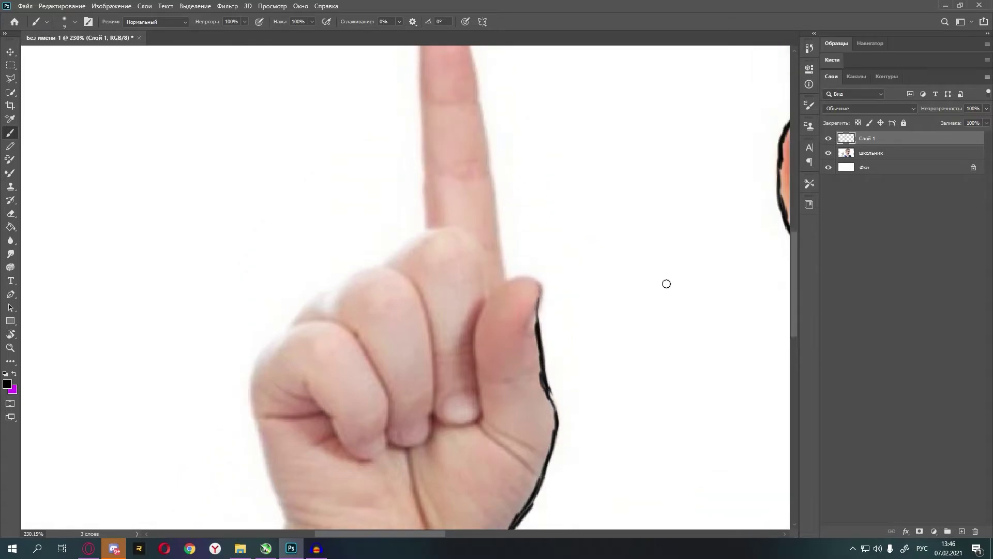
pyautogui.scroll(4, 552, 428)
pyautogui.moveTo(537, 415)
pyautogui.mouseDown()
pyautogui.moveTo(541, 386)
pyautogui.moveTo(505, 377)
pyautogui.mouseUp()
pyautogui.scroll(2, 523, 362)
pyautogui.scroll(1, 492, 290)
pyautogui.moveTo(457, 199)
pyautogui.mouseDown()
pyautogui.moveTo(486, 279)
pyautogui.moveTo(498, 394)
pyautogui.mouseUp()
pyautogui.scroll(-1, 499, 390)
pyautogui.scroll(-1, 499, 391)
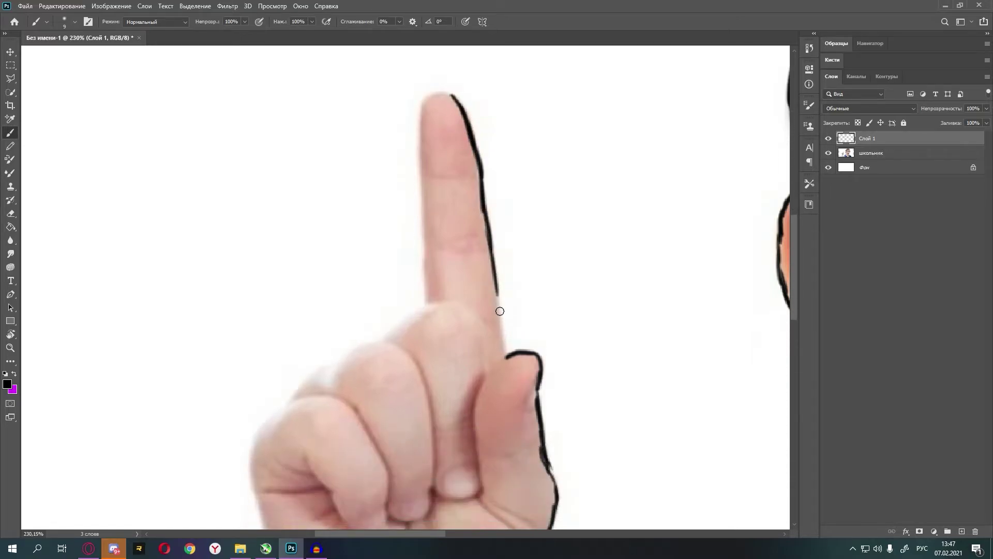
pyautogui.moveTo(497, 308); pyautogui.dragTo(508, 360)
# Step: Continue the black outline around the fist
pyautogui.scroll(2, 507, 360)
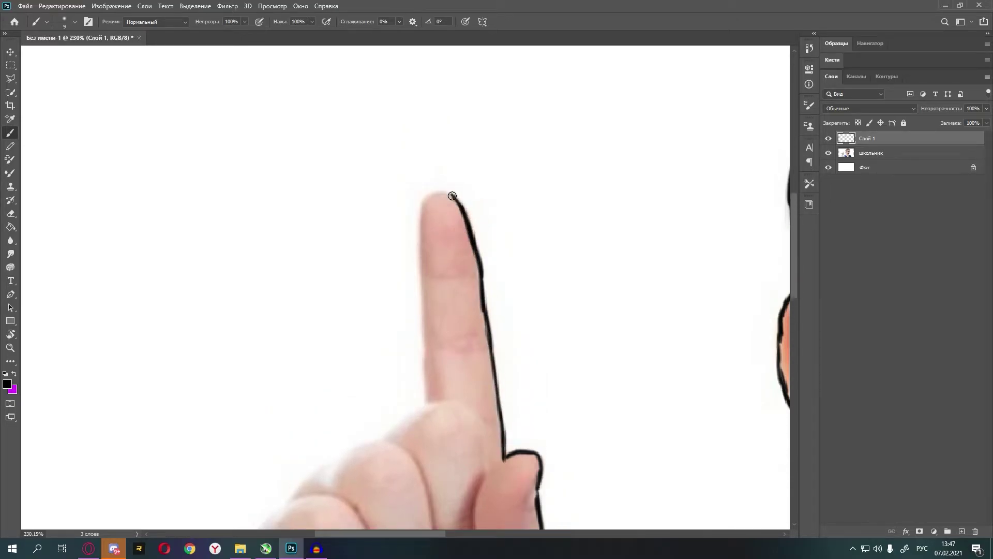
pyautogui.moveTo(452, 196)
pyautogui.mouseDown()
pyautogui.moveTo(434, 189)
pyautogui.moveTo(420, 207)
pyautogui.moveTo(424, 310)
pyautogui.mouseUp()
pyautogui.scroll(3, 426, 235)
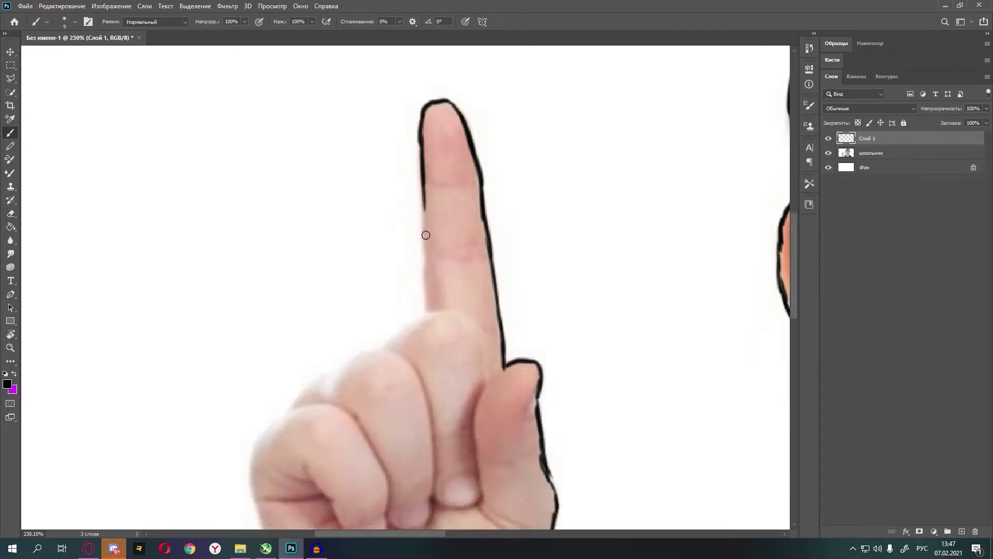
pyautogui.scroll(-2, 425, 235)
pyautogui.moveTo(421, 155); pyautogui.dragTo(424, 254)
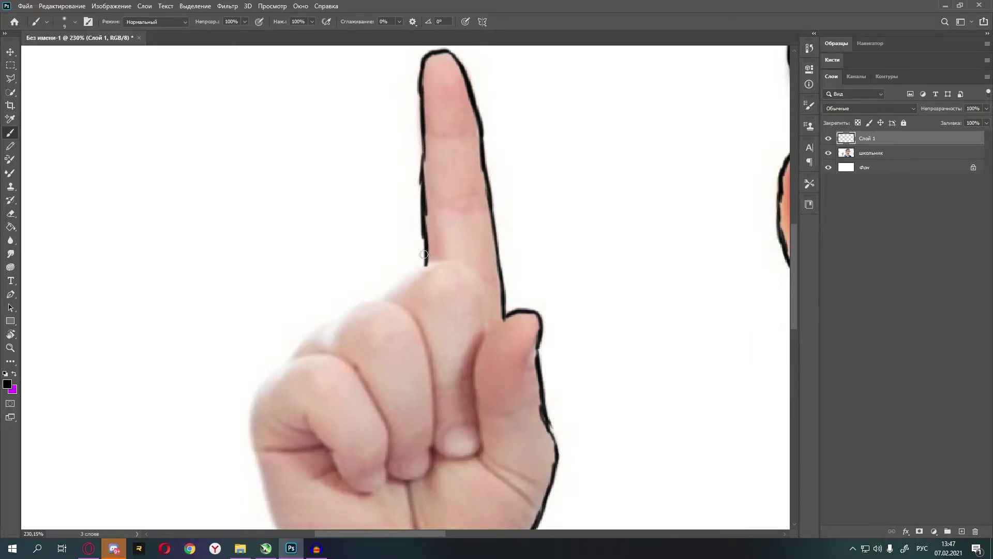
pyautogui.scroll(-2, 424, 254)
pyautogui.moveTo(425, 214)
pyautogui.mouseDown()
pyautogui.moveTo(312, 282)
pyautogui.moveTo(291, 310)
pyautogui.mouseUp()
pyautogui.scroll(-2, 291, 311)
pyautogui.moveTo(290, 253)
pyautogui.mouseDown()
pyautogui.moveTo(252, 295)
pyautogui.moveTo(250, 326)
pyautogui.mouseUp()
# Step: Extend the outline down the hand's left edge, along the wrist and cuff
pyautogui.scroll(-5, 268, 244)
pyautogui.moveTo(252, 180)
pyautogui.mouseDown()
pyautogui.moveTo(286, 318)
pyautogui.moveTo(276, 334)
pyautogui.moveTo(243, 313)
pyautogui.moveTo(205, 345)
pyautogui.mouseUp()
pyautogui.scroll(-1, 267, 313)
pyautogui.scroll(-3, 211, 344)
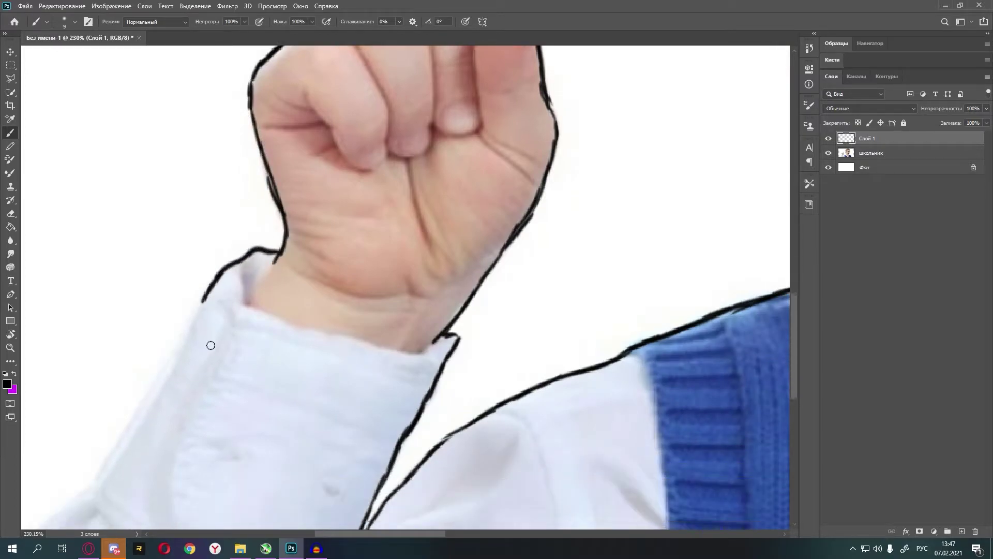
pyautogui.hscroll(-10, 393, 525)
pyautogui.scroll(-6, 471, 177)
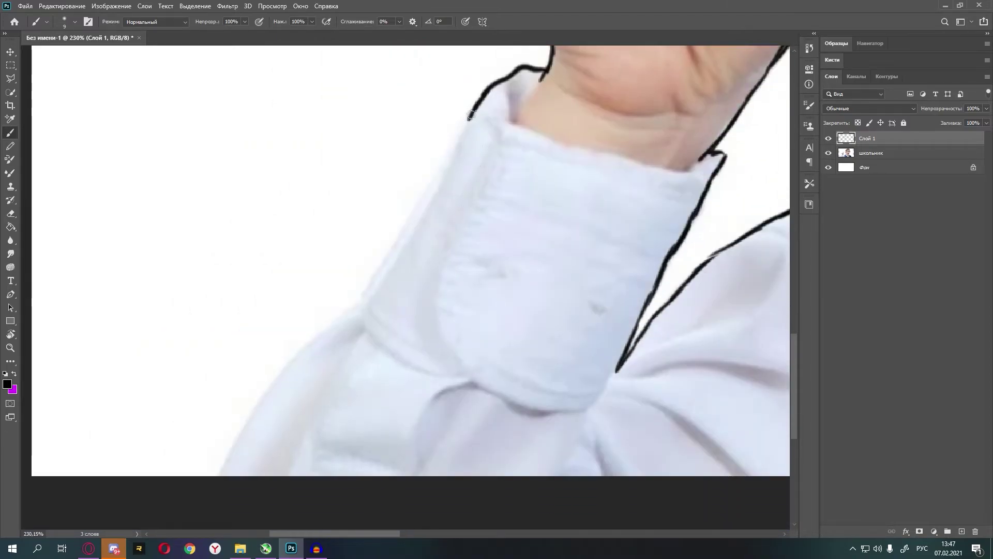
pyautogui.moveTo(468, 122)
pyautogui.mouseDown()
pyautogui.moveTo(353, 311)
pyautogui.moveTo(256, 393)
pyautogui.moveTo(225, 473)
pyautogui.mouseUp()
# Step: Trace the hairline across the top of the boy's head
pyautogui.moveTo(340, 533); pyautogui.dragTo(557, 538)
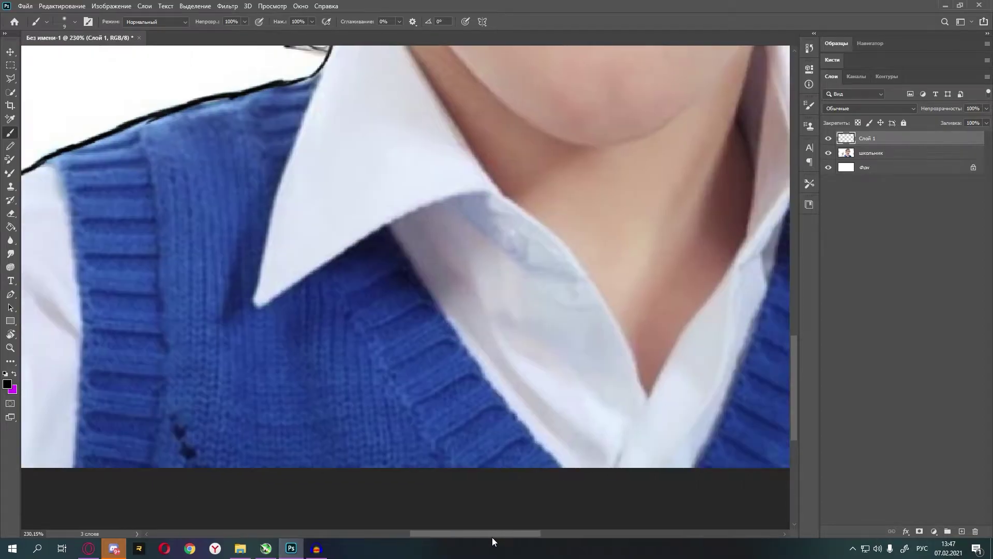
pyautogui.scroll(5, 414, 326)
pyautogui.scroll(5, 404, 328)
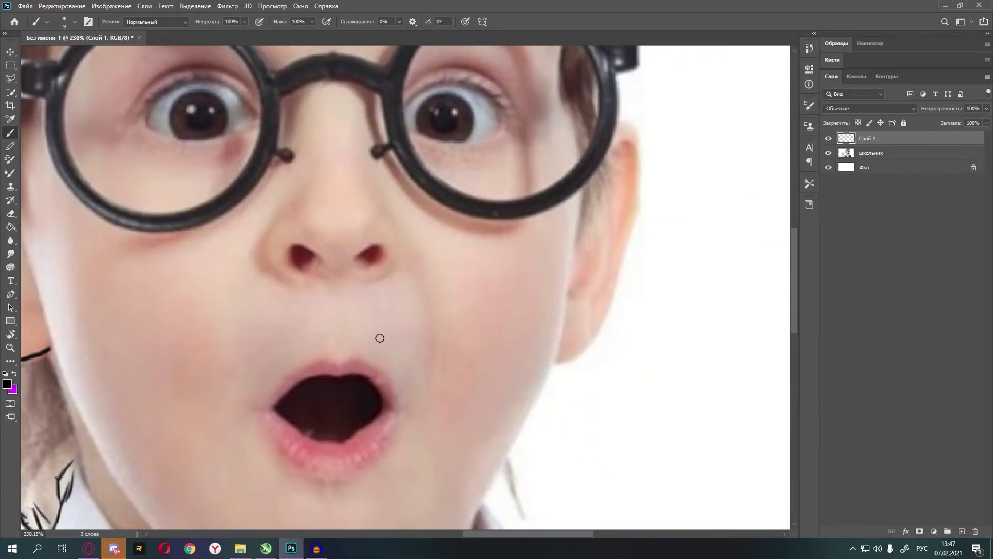
pyautogui.scroll(3, 380, 338)
pyautogui.scroll(3, 502, 512)
pyautogui.scroll(3, 489, 480)
pyautogui.scroll(3, 491, 480)
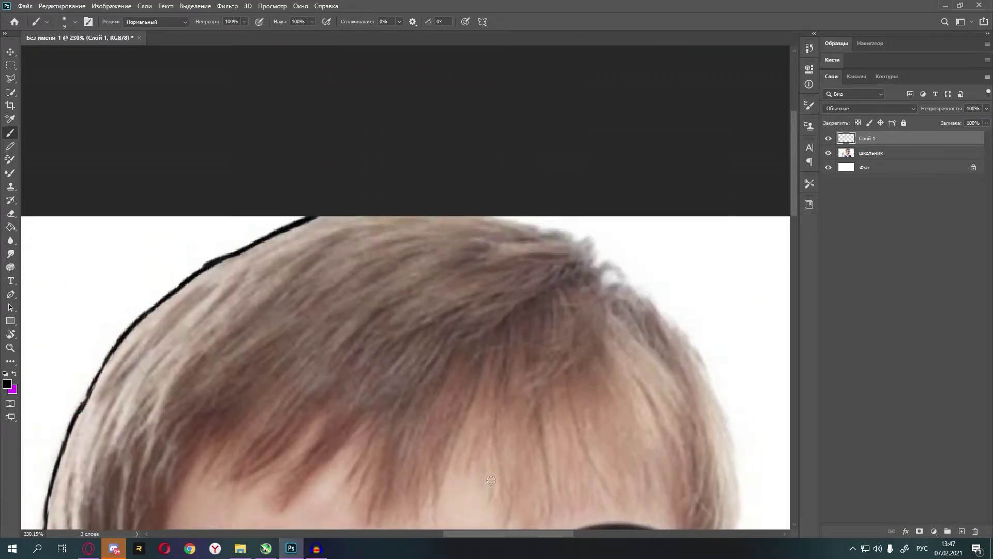
pyautogui.moveTo(500, 535); pyautogui.dragTo(529, 532)
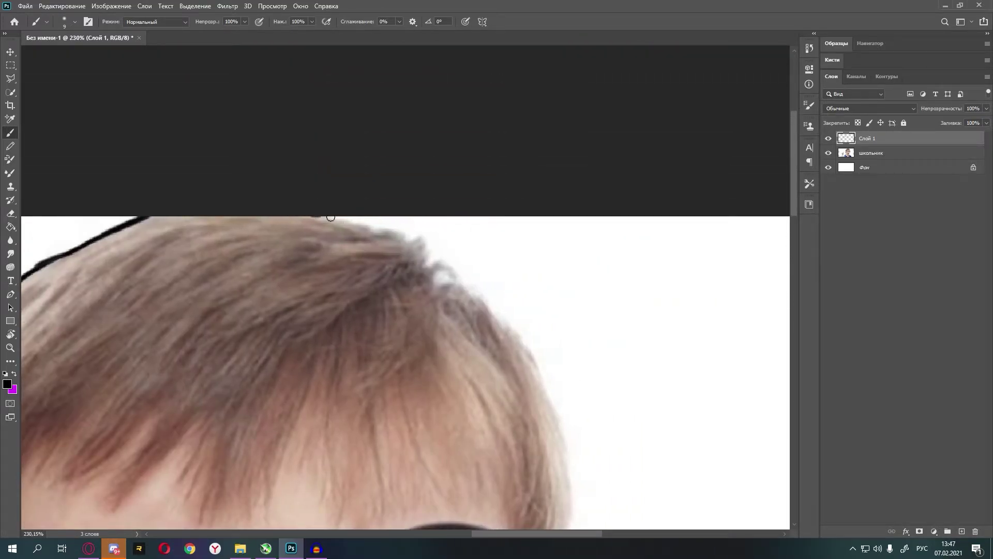
pyautogui.moveTo(331, 217)
pyautogui.mouseDown()
pyautogui.moveTo(420, 240)
pyautogui.moveTo(403, 238)
pyautogui.mouseUp()
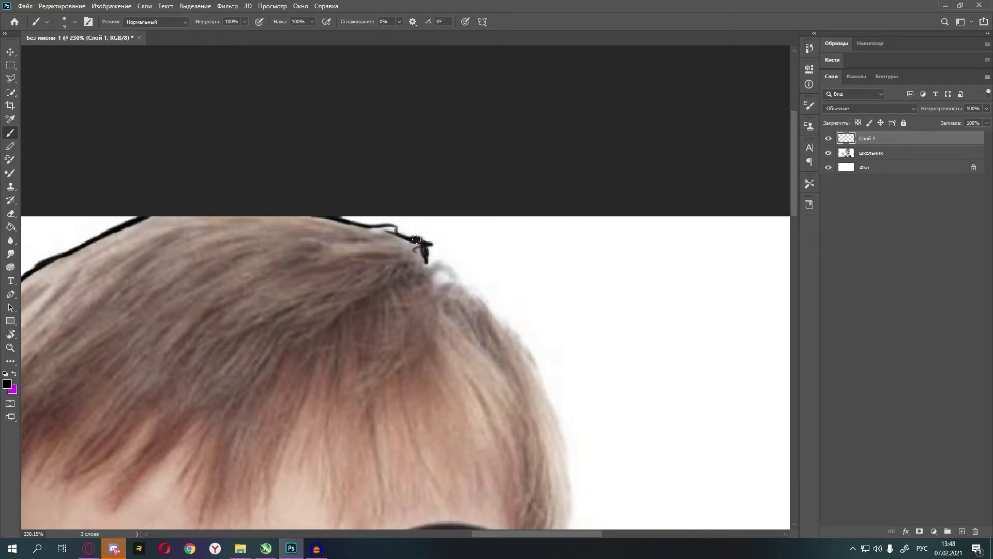
# Step: Extend the hair-edge line down to the glasses hinge and outline the hinge
pyautogui.scroll(-3, 416, 239)
pyautogui.moveTo(424, 200)
pyautogui.mouseDown()
pyautogui.moveTo(501, 256)
pyautogui.moveTo(564, 476)
pyautogui.mouseUp()
pyautogui.scroll(-5, 568, 476)
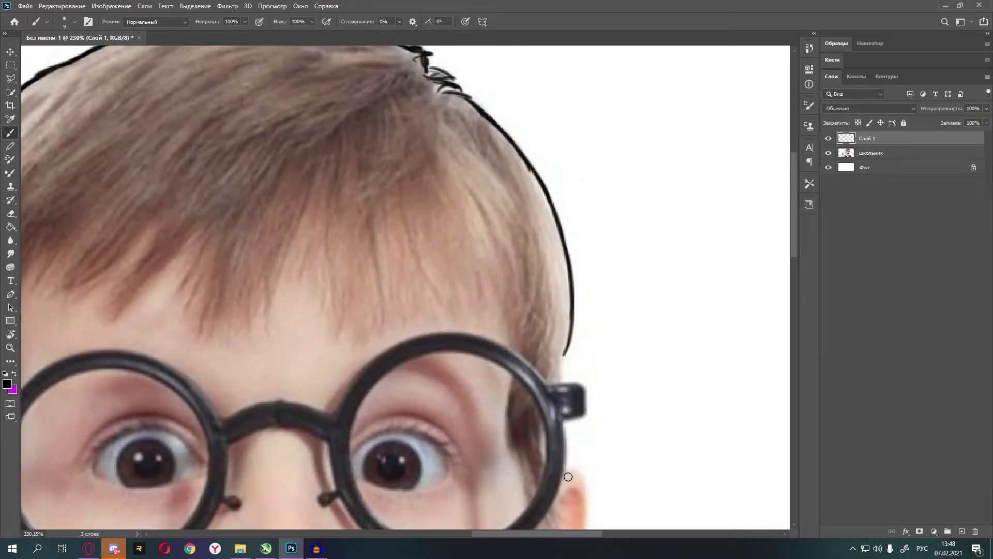
pyautogui.scroll(-2, 568, 476)
pyautogui.hscroll(5, 630, 417)
pyautogui.scroll(-5, 473, 172)
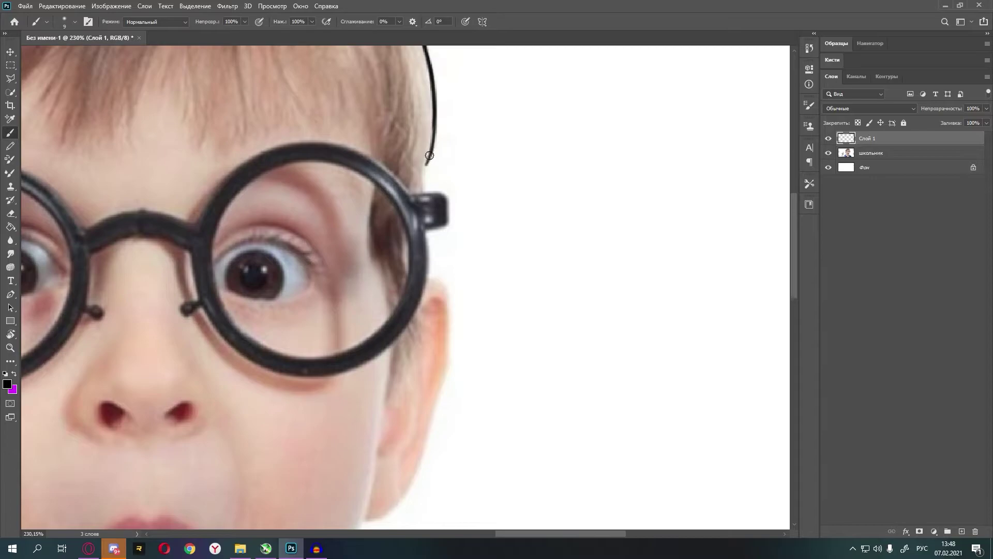
pyautogui.moveTo(430, 155)
pyautogui.mouseDown()
pyautogui.moveTo(421, 190)
pyautogui.moveTo(448, 203)
pyautogui.moveTo(433, 232)
pyautogui.mouseUp()
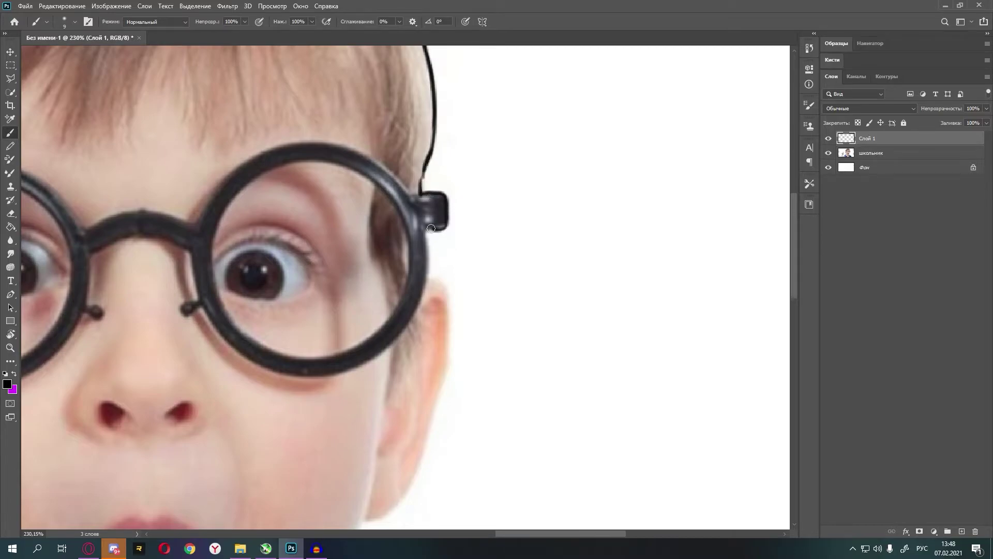
pyautogui.scroll(-4, 515, 199)
pyautogui.moveTo(430, 154)
pyautogui.mouseDown()
pyautogui.moveTo(428, 186)
pyautogui.moveTo(448, 222)
pyautogui.moveTo(446, 277)
pyautogui.moveTo(418, 374)
pyautogui.moveTo(383, 427)
pyautogui.moveTo(363, 430)
pyautogui.mouseUp()
# Step: Continue the outline from below the ear along the jaw and down the collar
pyautogui.scroll(-3, 395, 393)
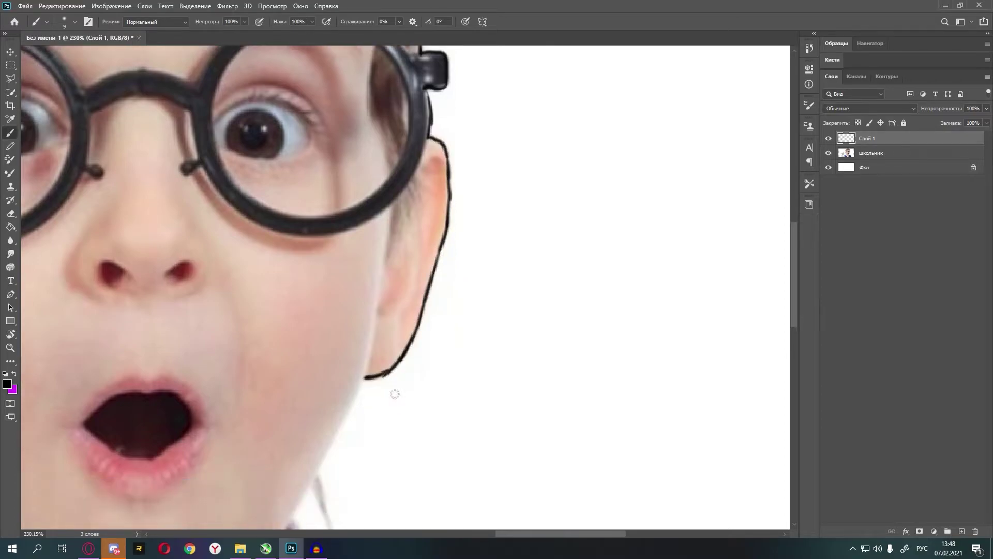
pyautogui.scroll(-5, 349, 302)
pyautogui.scroll(-2, 363, 203)
pyautogui.moveTo(363, 203); pyautogui.dragTo(292, 344)
pyautogui.scroll(-2, 293, 311)
pyautogui.scroll(-2, 311, 248)
pyautogui.moveTo(298, 222); pyautogui.dragTo(368, 331)
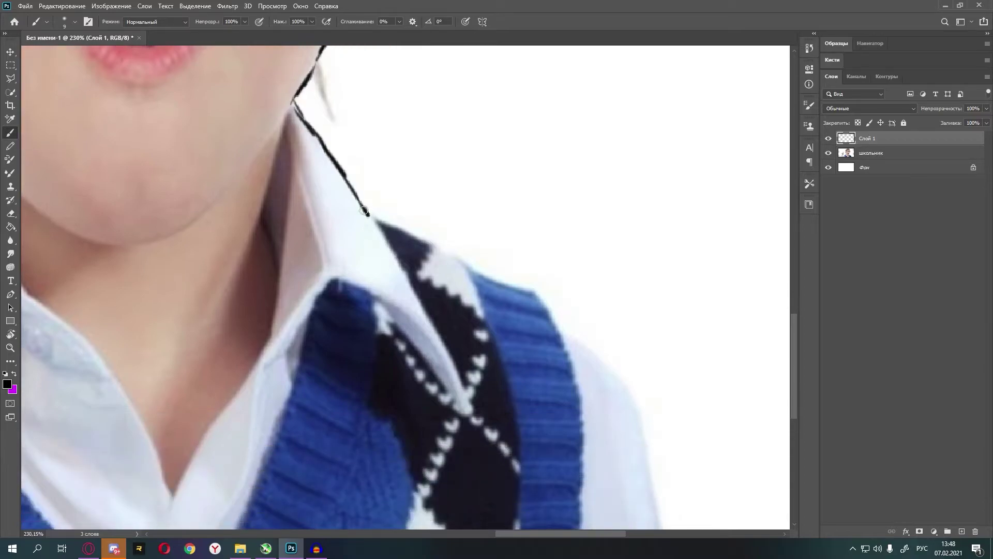
# Step: Outline the vest's shoulder and shirt sleeve edge, then fit the image on screen
pyautogui.moveTo(363, 211); pyautogui.dragTo(555, 322)
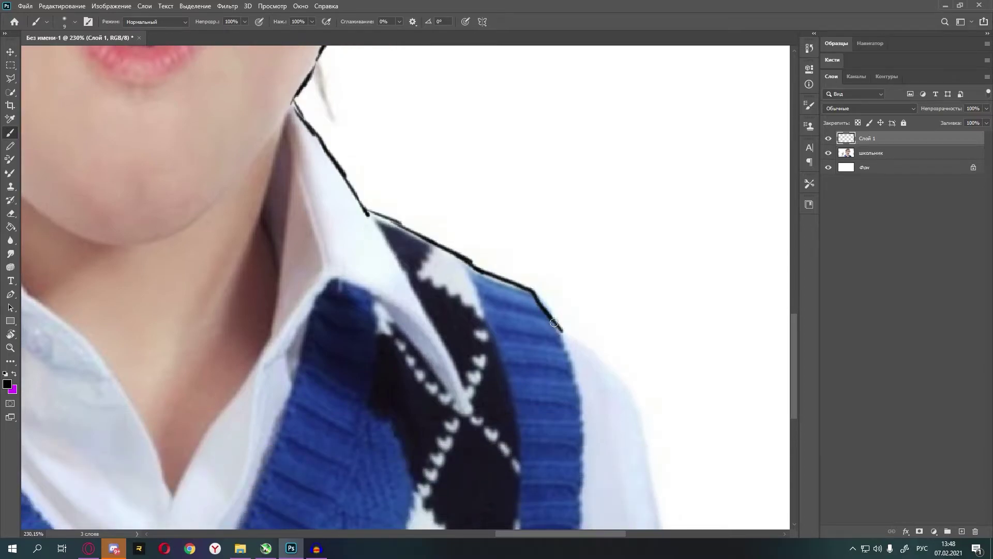
pyautogui.scroll(-2, 554, 323)
pyautogui.hscroll(4, 466, 274)
pyautogui.scroll(-1, 362, 223)
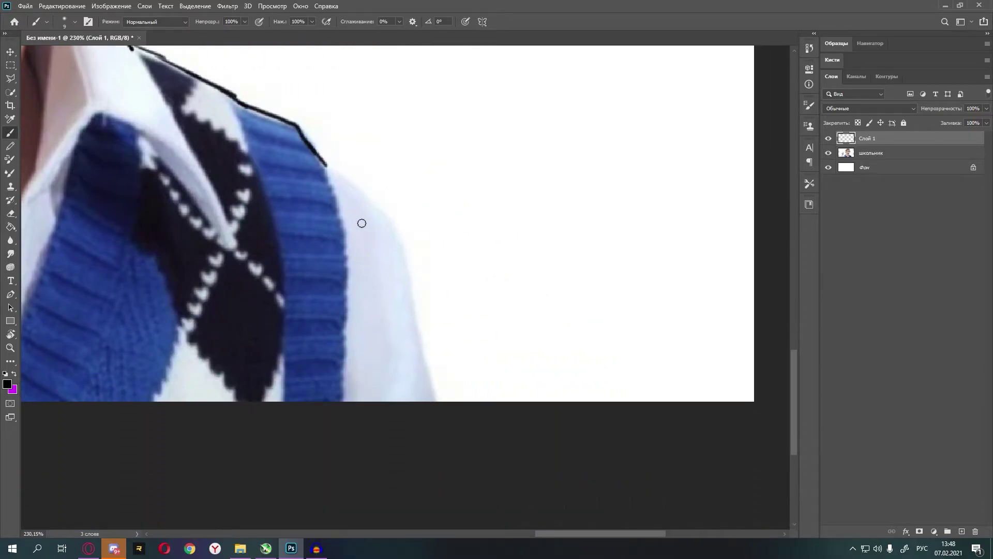
pyautogui.moveTo(329, 165)
pyautogui.mouseDown()
pyautogui.moveTo(410, 262)
pyautogui.moveTo(431, 382)
pyautogui.mouseUp()
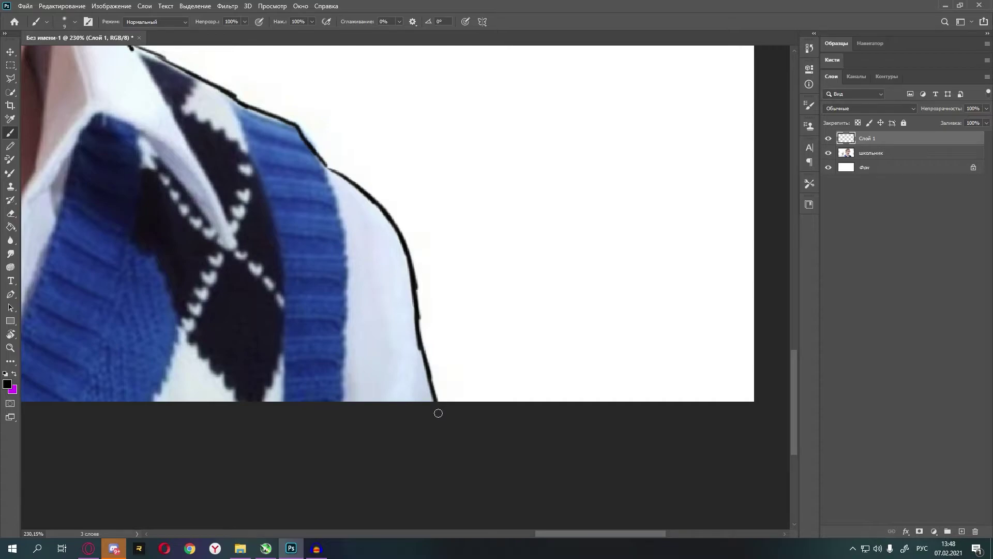
pyautogui.hotkey('ctrl', '0')
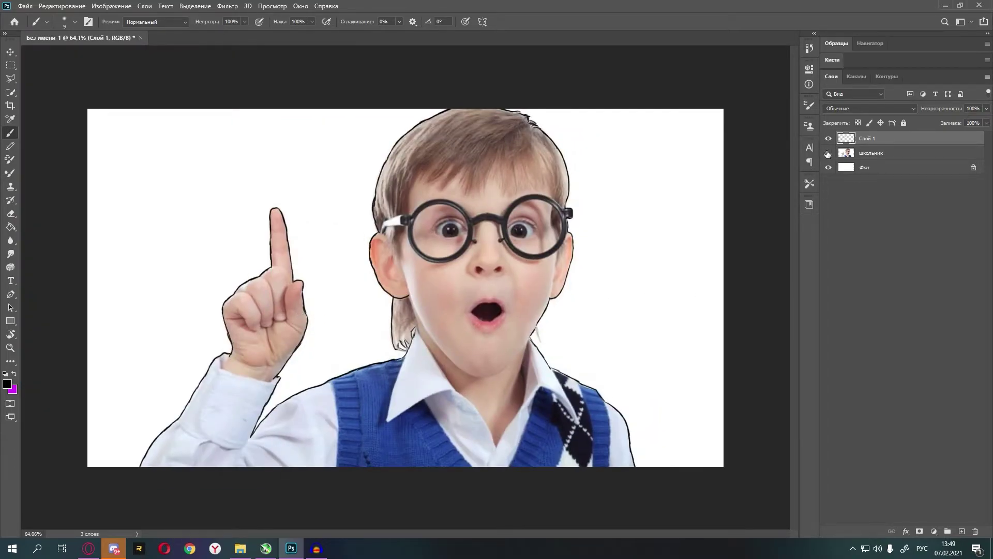
# Step: Hide and reshow the школьник layer to check the outline, then set the brush to 6 px
pyautogui.click(828, 154)
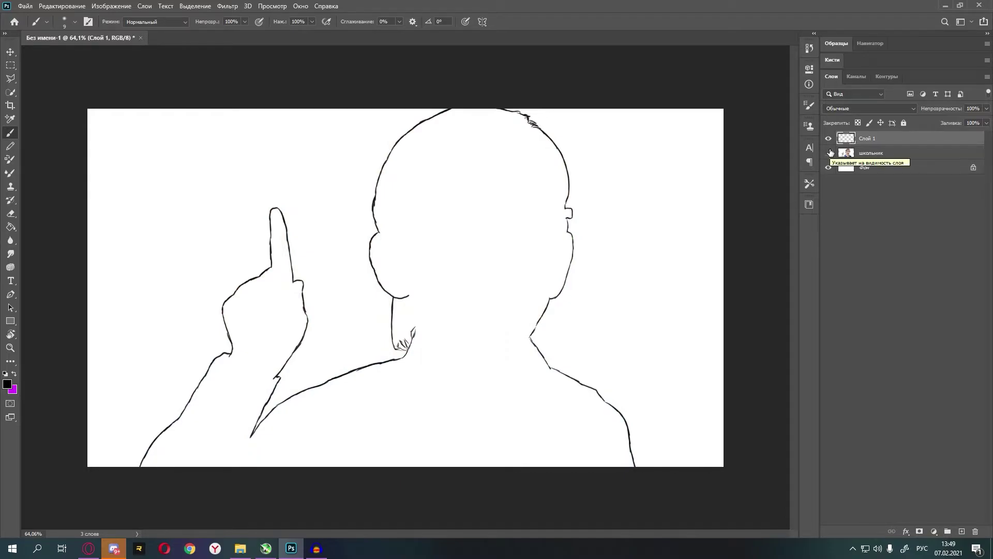
pyautogui.click(829, 153)
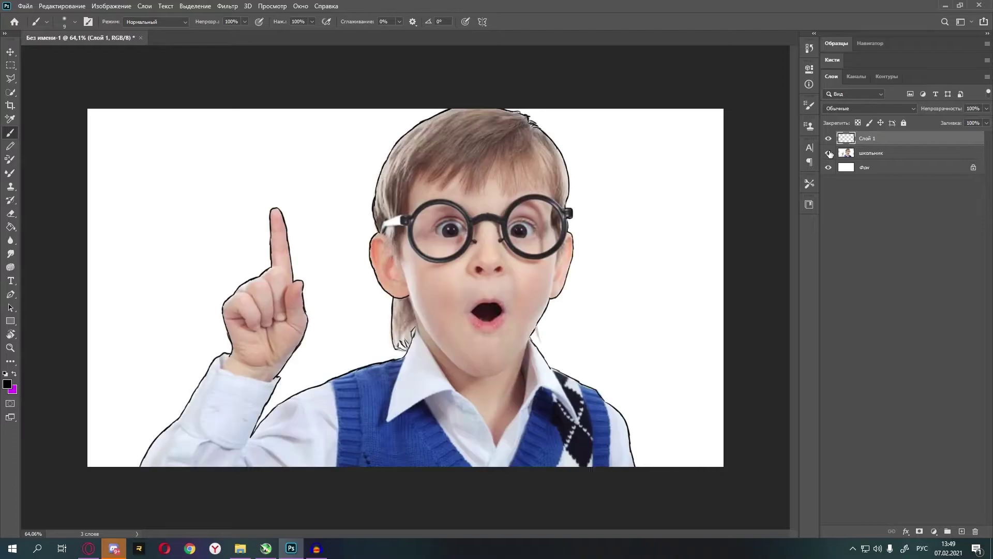
pyautogui.click(69, 22)
pyautogui.moveTo(62, 55); pyautogui.dragTo(60, 55)
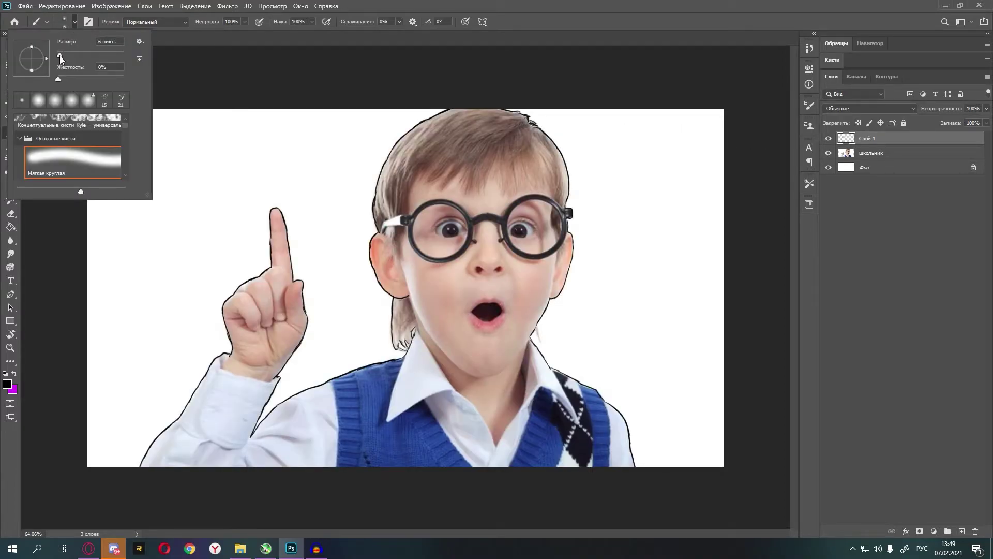
pyautogui.click(250, 44)
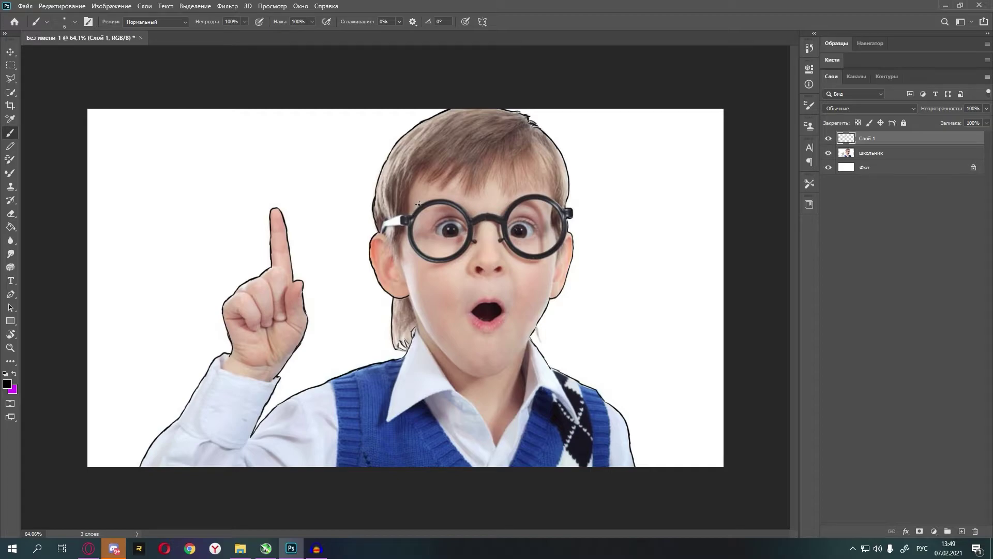
# Step: Zoom in on the ear and draw thin hair lines and strands beside it
pyautogui.scroll(2, 409, 198)
pyautogui.scroll(2, 362, 240)
pyautogui.scroll(2, 357, 251)
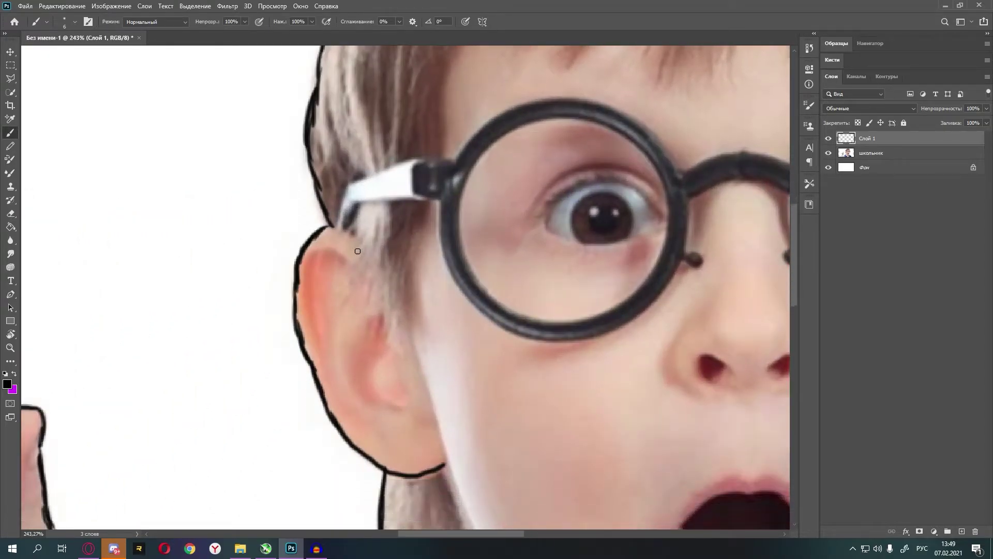
pyautogui.scroll(1, 357, 247)
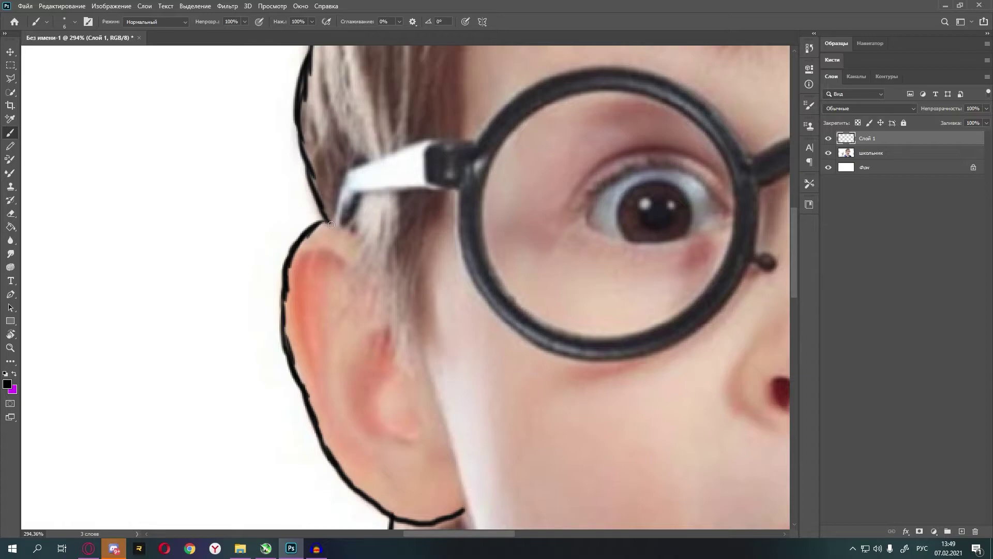
pyautogui.moveTo(332, 224)
pyautogui.mouseDown()
pyautogui.moveTo(361, 249)
pyautogui.moveTo(341, 257)
pyautogui.moveTo(333, 279)
pyautogui.moveTo(352, 300)
pyautogui.moveTo(340, 289)
pyautogui.moveTo(343, 253)
pyautogui.moveTo(334, 282)
pyautogui.moveTo(362, 277)
pyautogui.moveTo(365, 286)
pyautogui.moveTo(387, 269)
pyautogui.moveTo(399, 300)
pyautogui.moveTo(417, 289)
pyautogui.moveTo(421, 331)
pyautogui.moveTo(421, 228)
pyautogui.mouseUp()
pyautogui.scroll(-1, 361, 249)
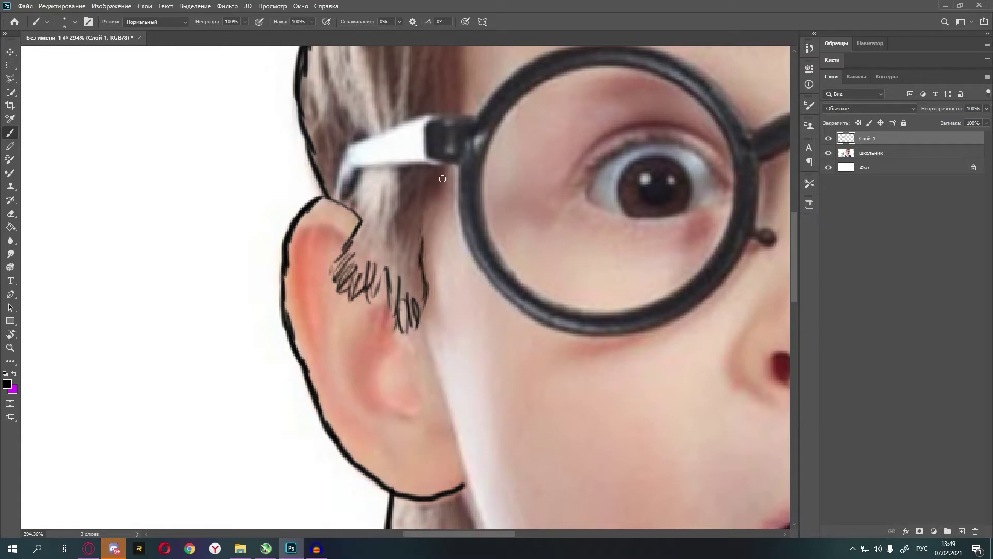
pyautogui.moveTo(442, 179); pyautogui.dragTo(422, 237)
pyautogui.scroll(2, 422, 238)
pyautogui.moveTo(414, 337)
pyautogui.mouseDown()
pyautogui.moveTo(422, 319)
pyautogui.moveTo(425, 390)
pyautogui.mouseUp()
pyautogui.moveTo(409, 348); pyautogui.dragTo(404, 387)
pyautogui.moveTo(414, 327); pyautogui.dragTo(394, 373)
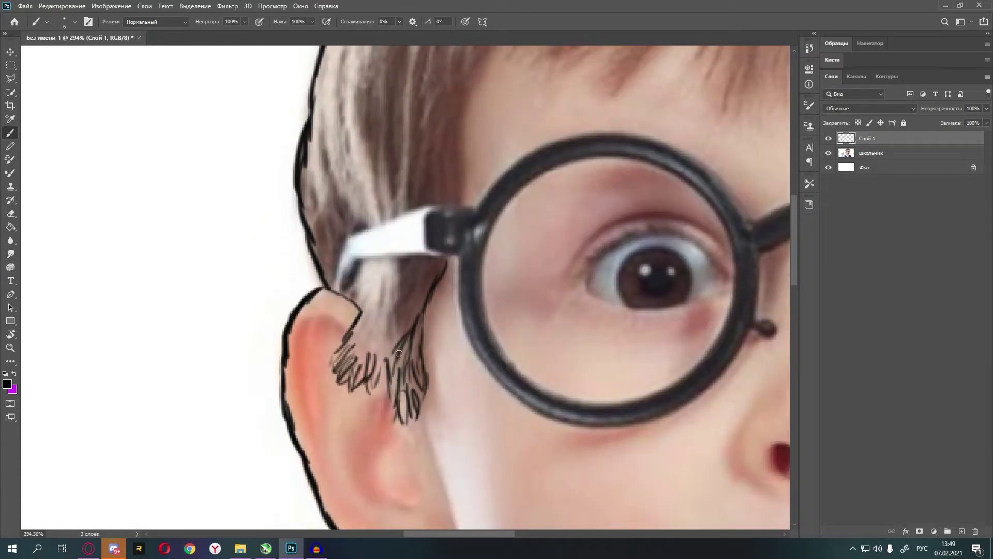
pyautogui.moveTo(423, 279)
pyautogui.mouseDown()
pyautogui.moveTo(395, 347)
pyautogui.moveTo(427, 277)
pyautogui.moveTo(415, 323)
pyautogui.moveTo(382, 348)
pyautogui.moveTo(376, 333)
pyautogui.moveTo(456, 330)
pyautogui.mouseUp()
# Step: Outline the top edge of the glasses temple with a thin stroke
pyautogui.scroll(3, 377, 333)
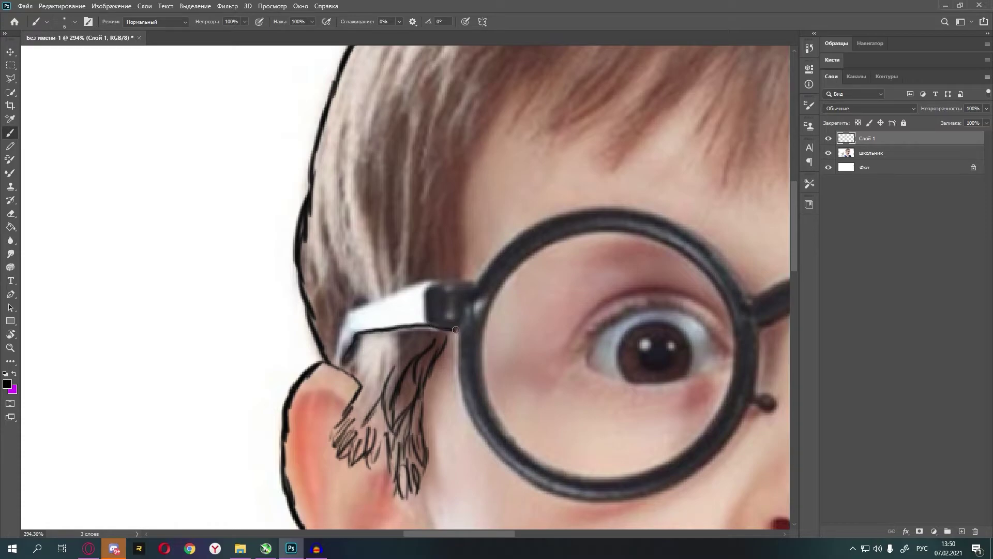
pyautogui.moveTo(336, 362)
pyautogui.mouseDown()
pyautogui.moveTo(340, 323)
pyautogui.moveTo(437, 279)
pyautogui.moveTo(472, 283)
pyautogui.moveTo(429, 325)
pyautogui.mouseUp()
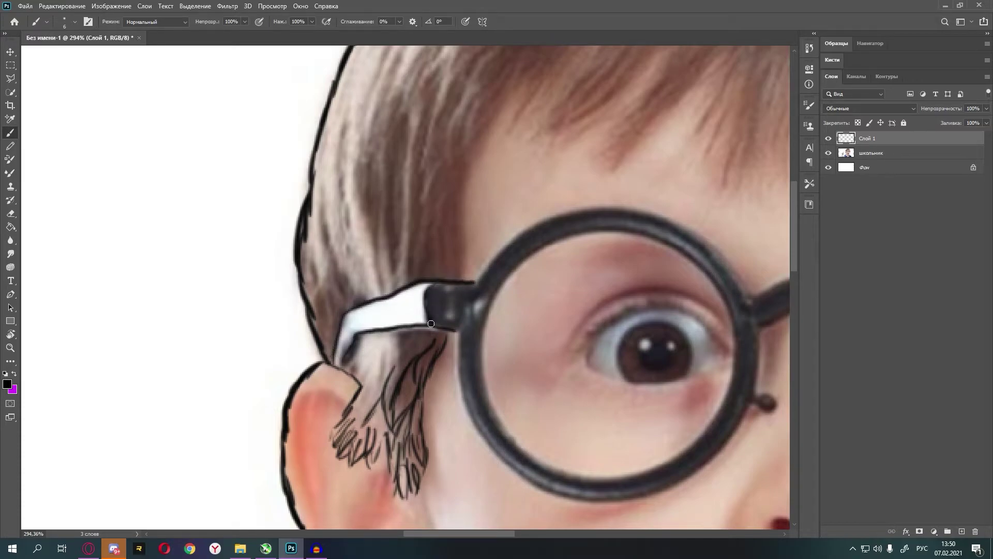
pyautogui.scroll(2, 492, 521)
pyautogui.hscroll(3, 490, 533)
# Step: Trace the outer and top edges of the left lens rim in black
pyautogui.hscroll(-3, 490, 533)
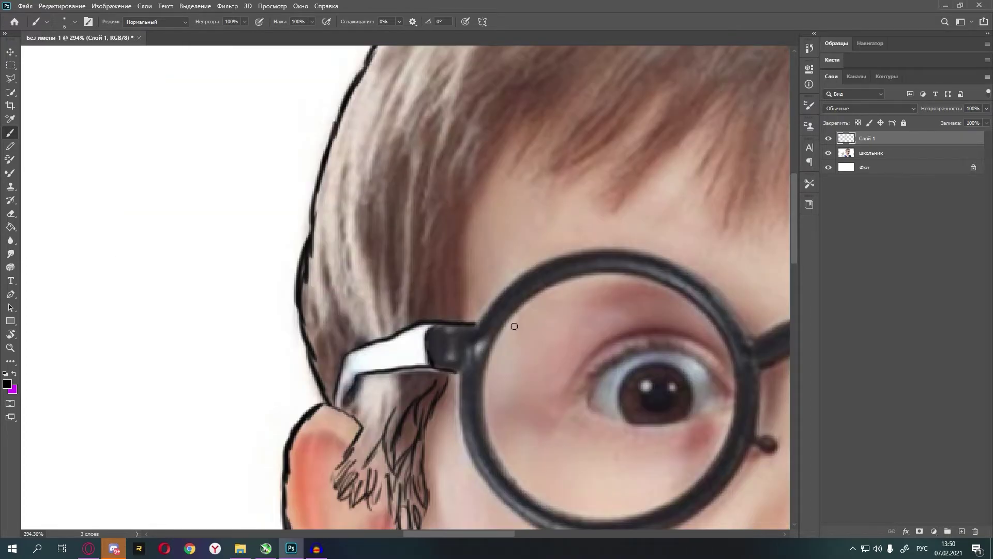
pyautogui.moveTo(475, 324); pyautogui.dragTo(571, 251)
pyautogui.scroll(-1, 484, 391)
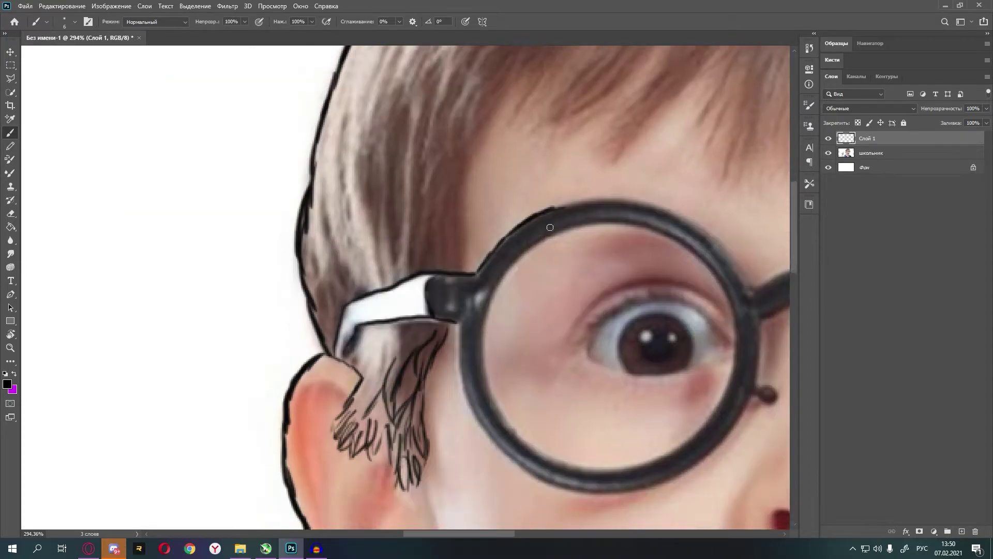
pyautogui.scroll(-4, 484, 392)
pyautogui.hscroll(8, 486, 532)
pyautogui.scroll(-1, 468, 417)
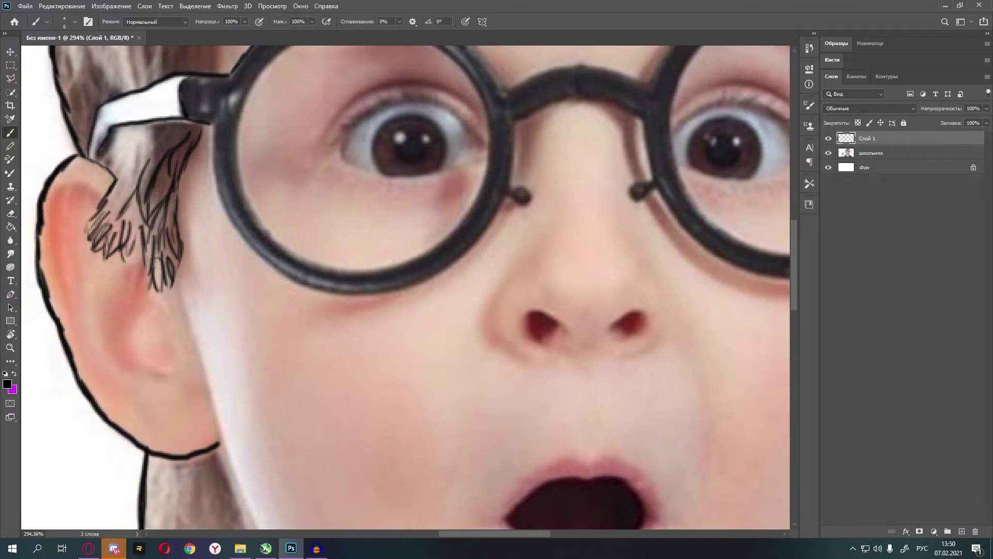
pyautogui.moveTo(212, 123)
pyautogui.mouseDown()
pyautogui.moveTo(344, 299)
pyautogui.moveTo(514, 119)
pyautogui.mouseUp()
pyautogui.scroll(2, 513, 123)
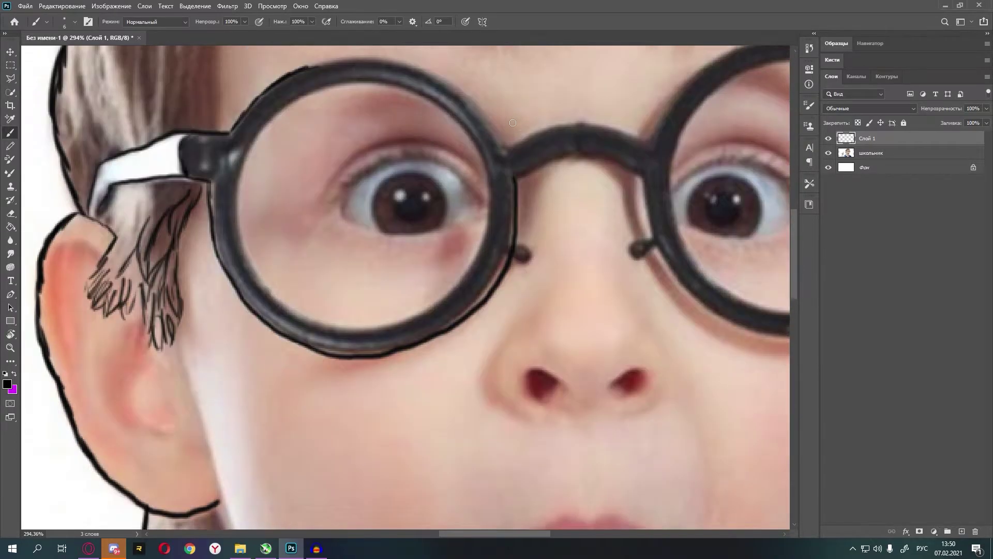
pyautogui.scroll(5, 339, 200)
pyautogui.moveTo(304, 233)
pyautogui.mouseDown()
pyautogui.moveTo(344, 221)
pyautogui.moveTo(422, 237)
pyautogui.moveTo(509, 298)
pyautogui.mouseUp()
# Step: Ink the left lens's inner left and right edges, undoing and redrawing a stray stroke
pyautogui.scroll(-2, 597, 252)
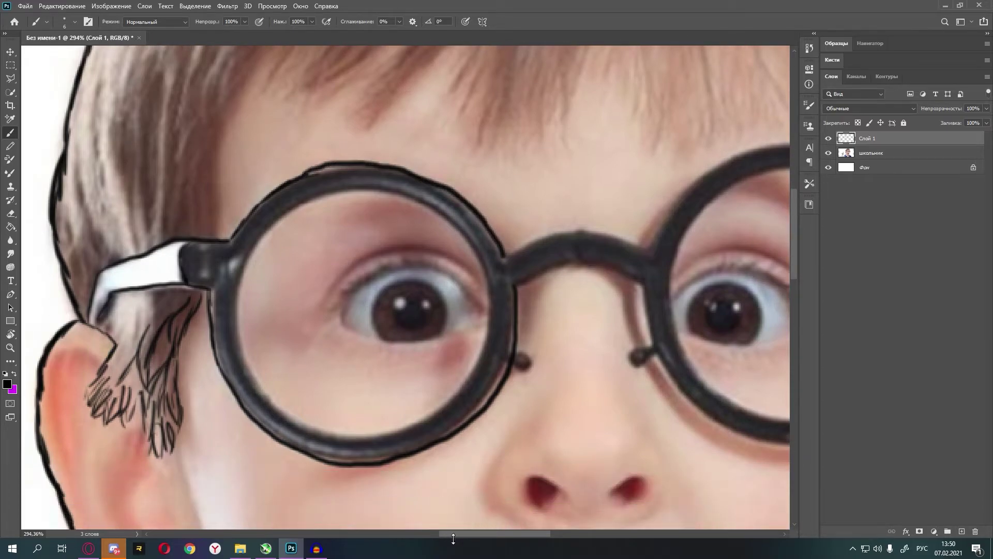
pyautogui.moveTo(464, 532); pyautogui.dragTo(467, 532)
pyautogui.moveTo(248, 223)
pyautogui.mouseDown()
pyautogui.moveTo(229, 238)
pyautogui.moveTo(215, 274)
pyautogui.moveTo(226, 367)
pyautogui.moveTo(313, 427)
pyautogui.moveTo(392, 432)
pyautogui.mouseUp()
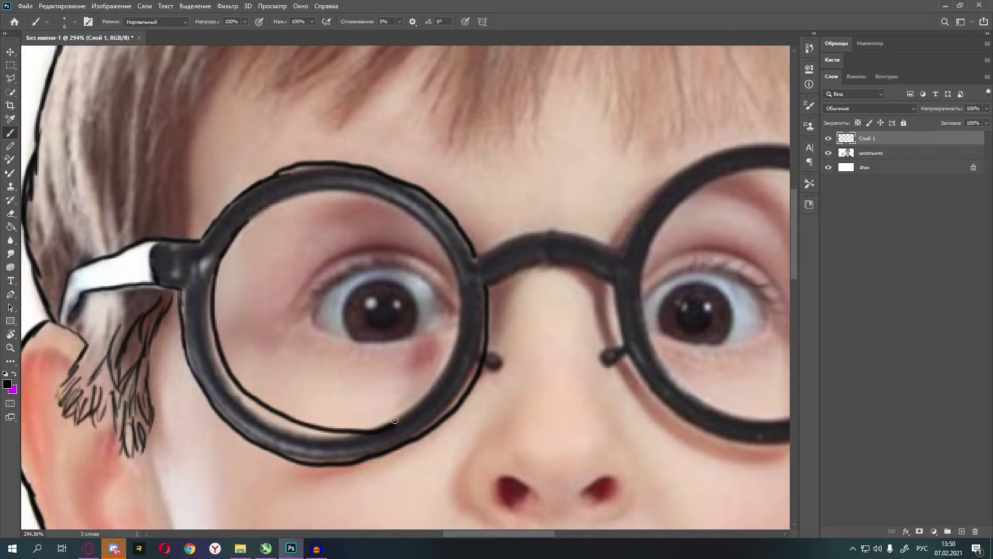
pyautogui.hotkey('ctrl', 'z')
pyautogui.scroll(-3, 380, 428)
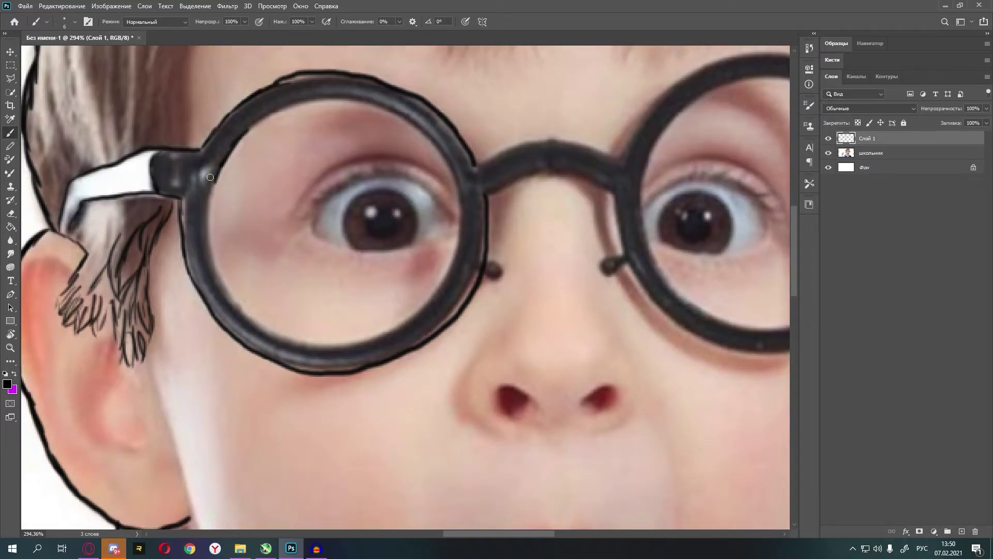
pyautogui.moveTo(219, 176)
pyautogui.mouseDown()
pyautogui.moveTo(207, 236)
pyautogui.moveTo(248, 318)
pyautogui.moveTo(334, 349)
pyautogui.moveTo(392, 331)
pyautogui.mouseUp()
pyautogui.moveTo(455, 185)
pyautogui.mouseDown()
pyautogui.moveTo(459, 233)
pyautogui.moveTo(439, 282)
pyautogui.moveTo(390, 328)
pyautogui.mouseUp()
# Step: Outline the lower edge of the left eye inside the lens
pyautogui.scroll(3, 390, 328)
pyautogui.moveTo(463, 313)
pyautogui.mouseDown()
pyautogui.moveTo(451, 265)
pyautogui.moveTo(400, 214)
pyautogui.moveTo(310, 198)
pyautogui.moveTo(239, 239)
pyautogui.mouseUp()
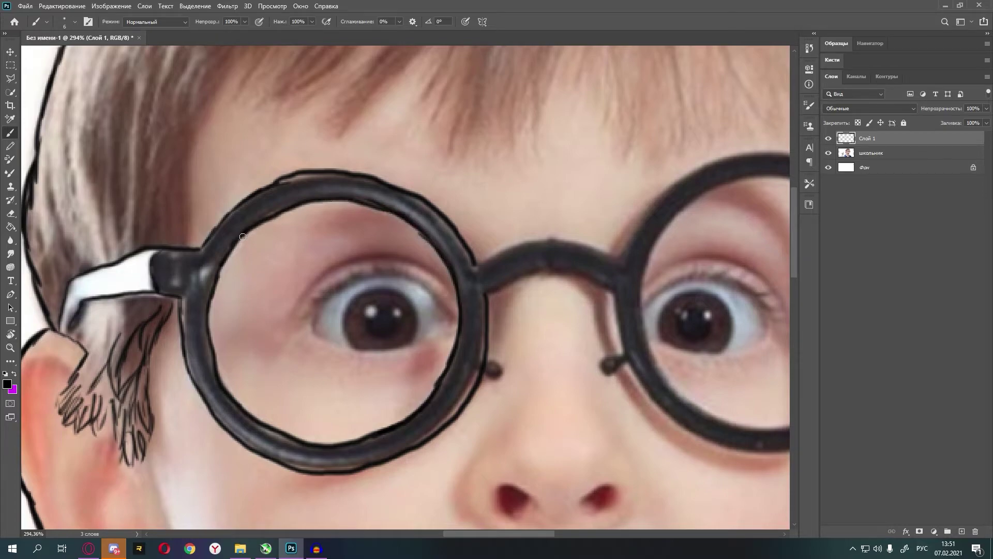
pyautogui.scroll(-3, 522, 247)
pyautogui.moveTo(319, 223)
pyautogui.mouseDown()
pyautogui.moveTo(309, 248)
pyautogui.moveTo(344, 265)
pyautogui.moveTo(428, 258)
pyautogui.mouseUp()
# Step: Remove the lower-eye line, then trace the left eye's upper eyelid, outer corner and iris edge
pyautogui.hotkey('ctrl', 'z')
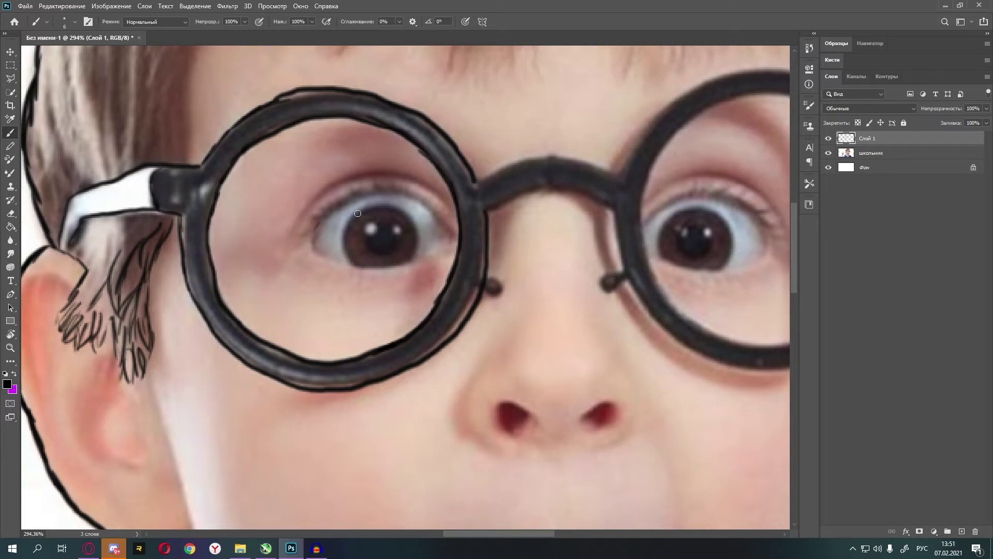
pyautogui.moveTo(378, 191)
pyautogui.mouseDown()
pyautogui.moveTo(341, 203)
pyautogui.moveTo(313, 228)
pyautogui.moveTo(314, 248)
pyautogui.mouseUp()
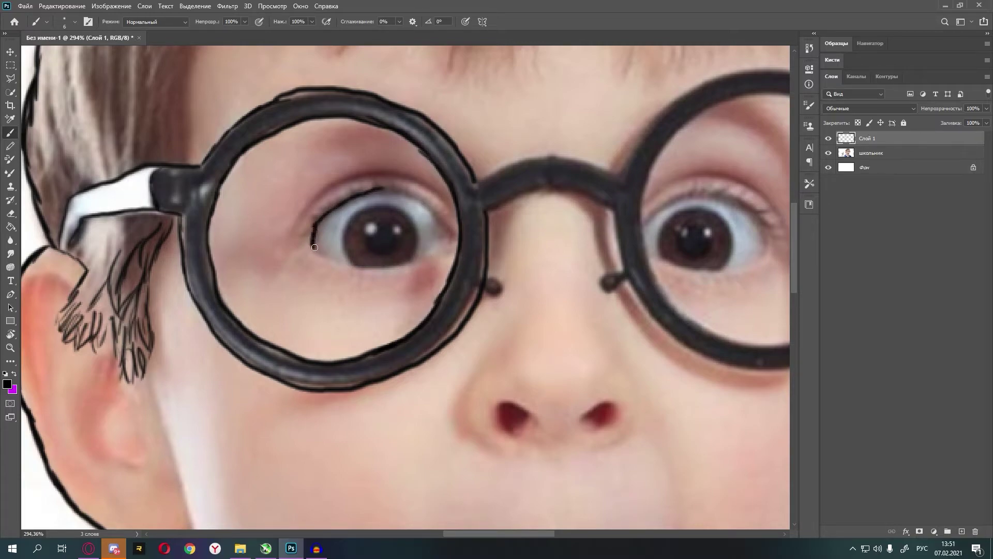
pyautogui.moveTo(382, 189)
pyautogui.mouseDown()
pyautogui.moveTo(456, 234)
pyautogui.moveTo(417, 261)
pyautogui.moveTo(346, 265)
pyautogui.moveTo(375, 268)
pyautogui.mouseUp()
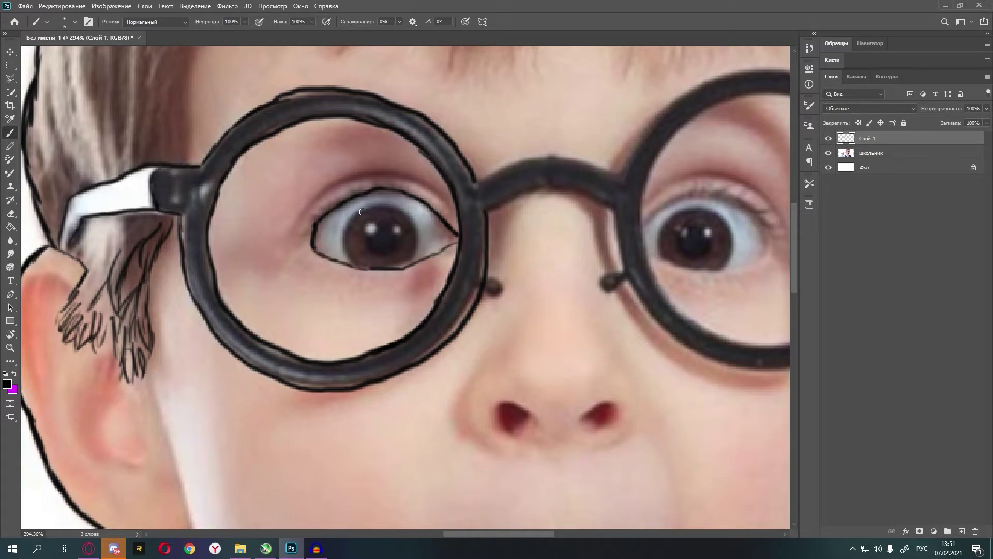
pyautogui.moveTo(357, 212)
pyautogui.mouseDown()
pyautogui.moveTo(342, 242)
pyautogui.moveTo(355, 262)
pyautogui.moveTo(418, 241)
pyautogui.moveTo(408, 214)
pyautogui.moveTo(385, 203)
pyautogui.moveTo(365, 219)
pyautogui.moveTo(379, 220)
pyautogui.moveTo(367, 248)
pyautogui.moveTo(389, 228)
pyautogui.mouseUp()
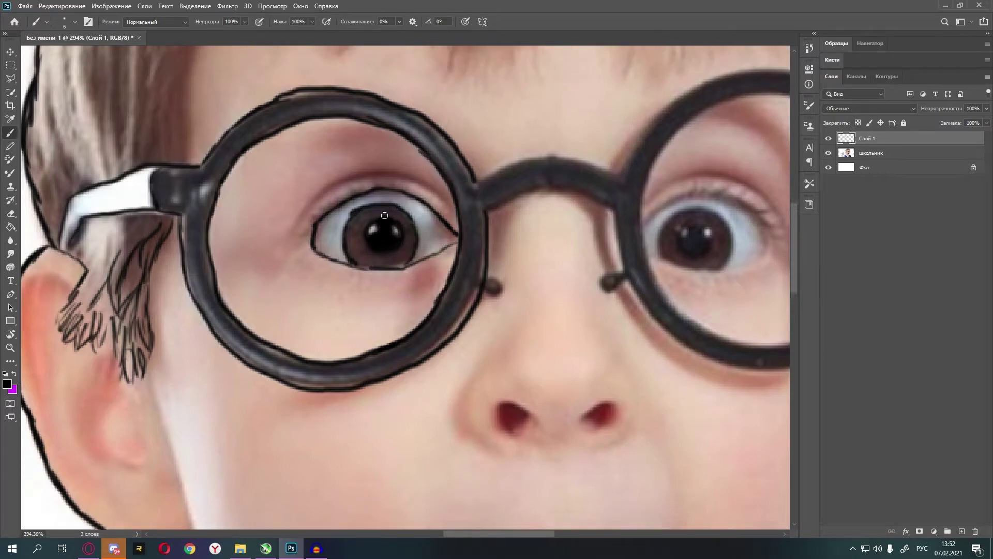
pyautogui.scroll(2, 398, 228)
pyautogui.scroll(-5, 485, 271)
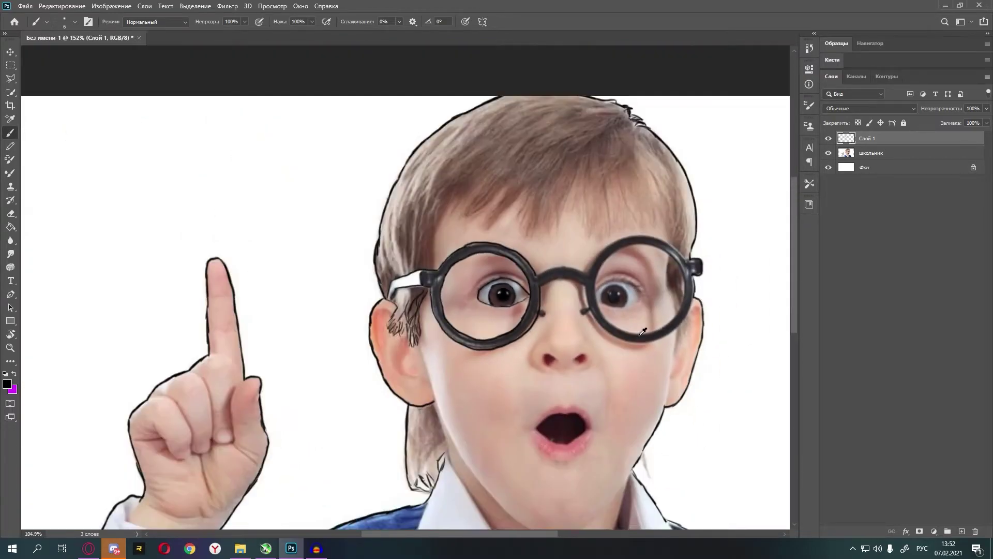
pyautogui.click(829, 153)
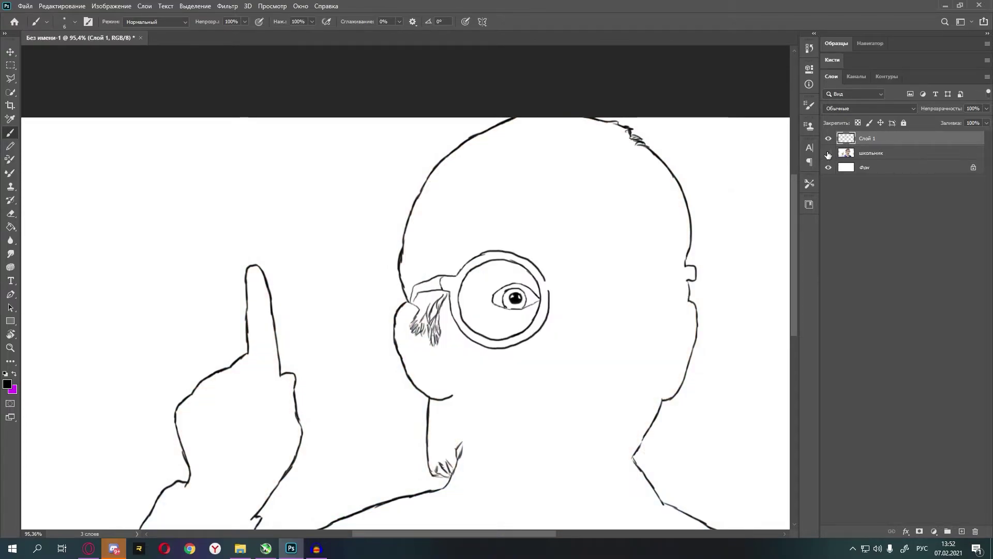
pyautogui.click(829, 156)
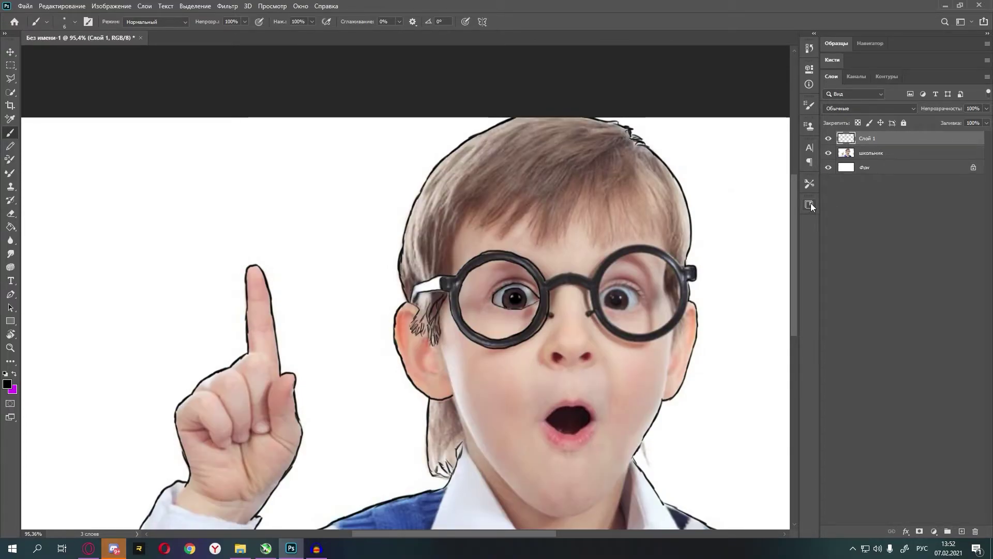
pyautogui.click(550, 315)
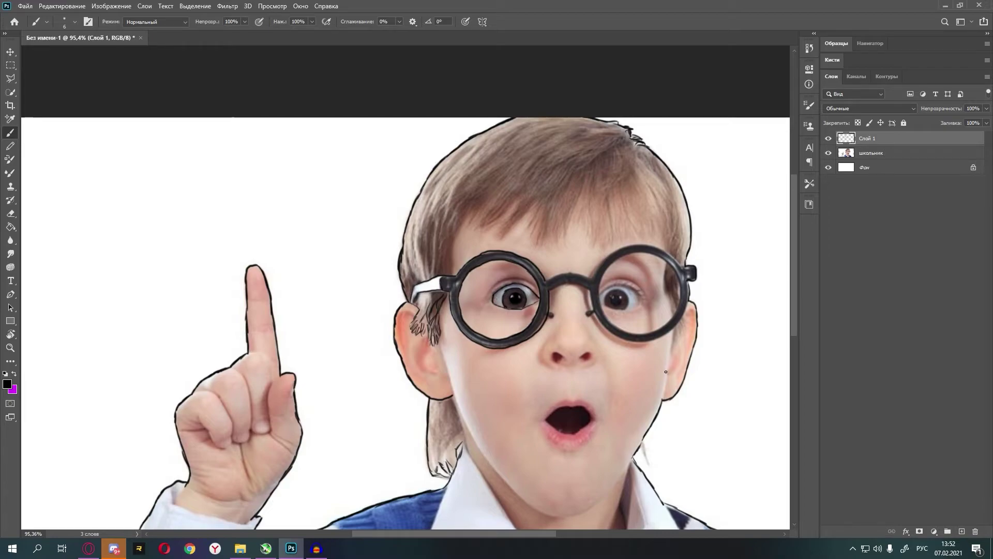
# Step: Trace the top and lower edges of the glasses' nose bridge
pyautogui.scroll(4, 502, 291)
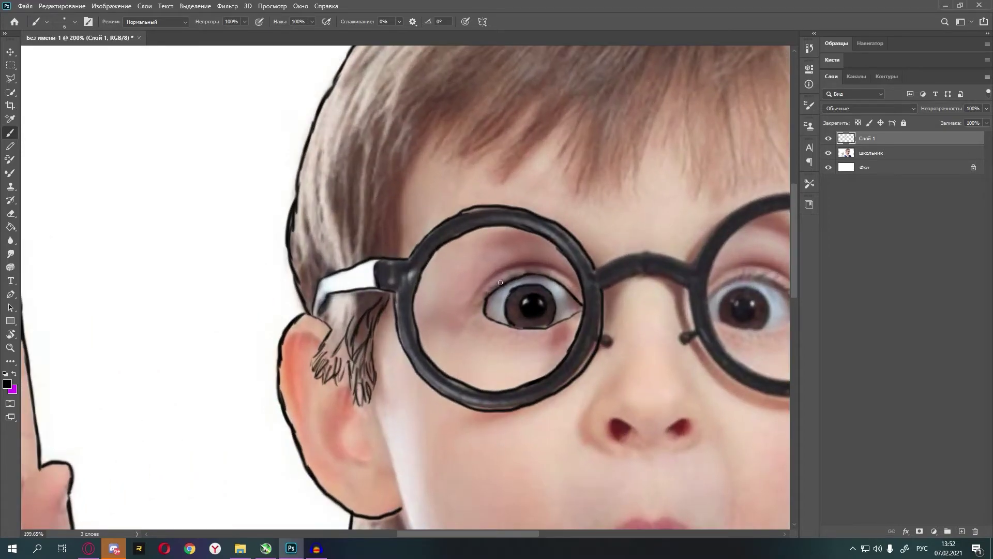
pyautogui.scroll(-2, 604, 348)
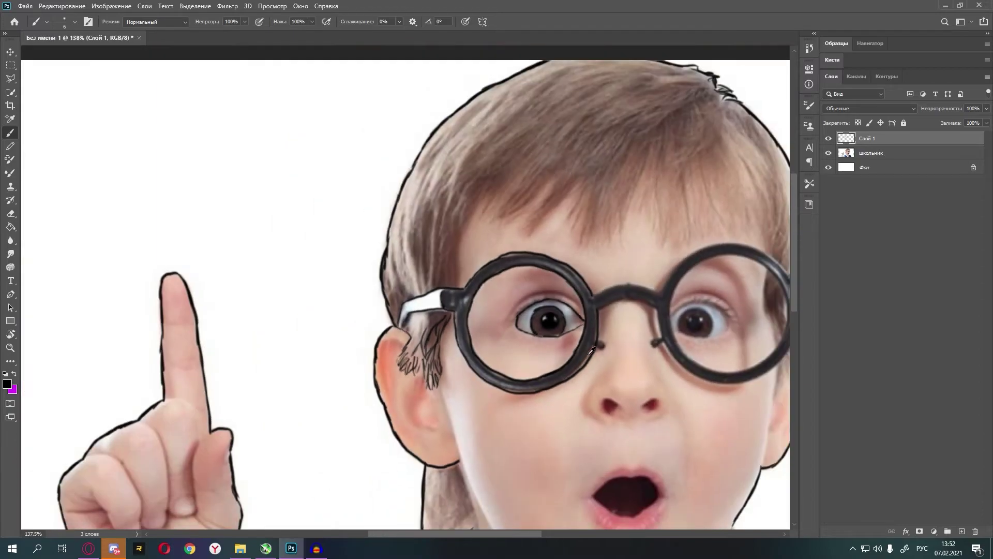
pyautogui.moveTo(423, 535); pyautogui.dragTo(477, 536)
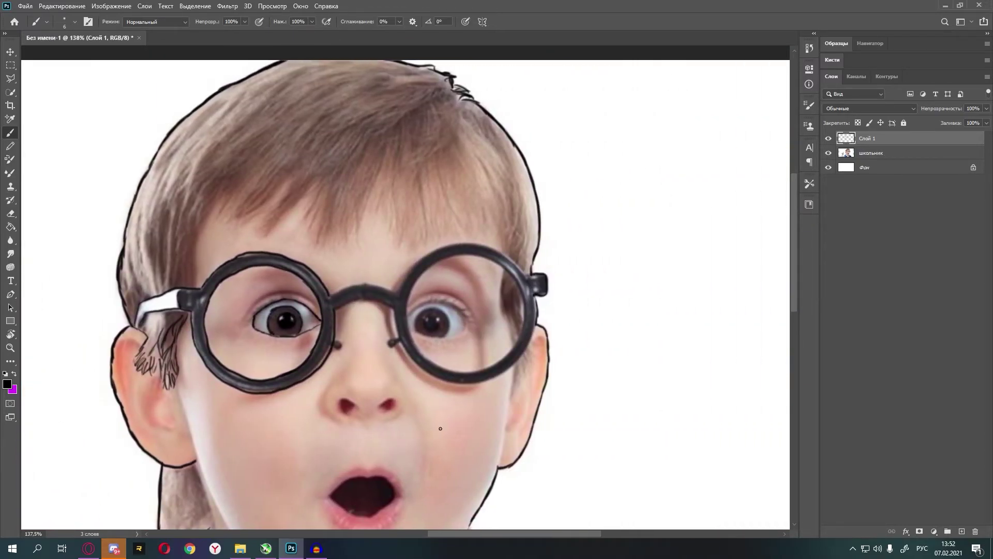
pyautogui.scroll(4, 280, 340)
pyautogui.scroll(4, 246, 323)
pyautogui.scroll(-2, 245, 323)
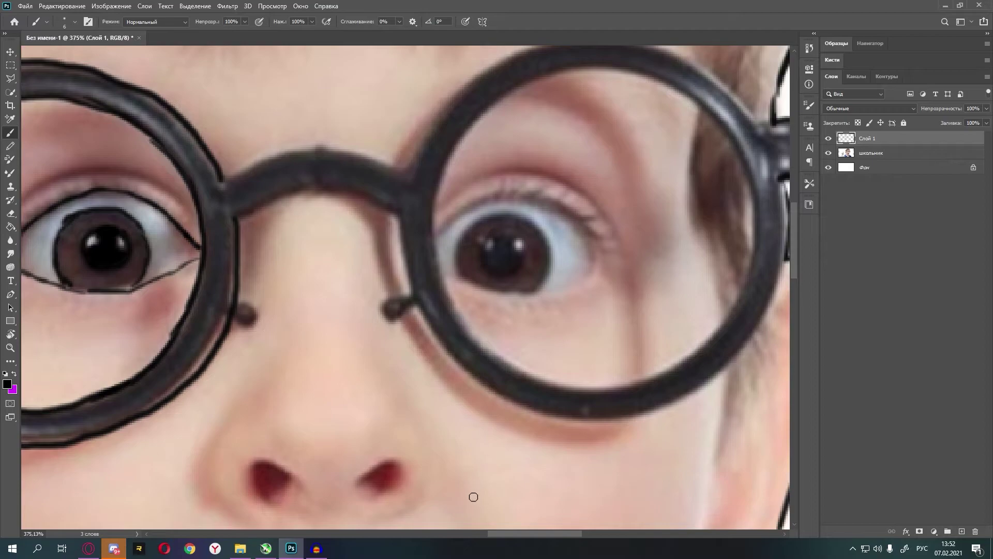
pyautogui.hscroll(-3, 487, 432)
pyautogui.scroll(3, 466, 409)
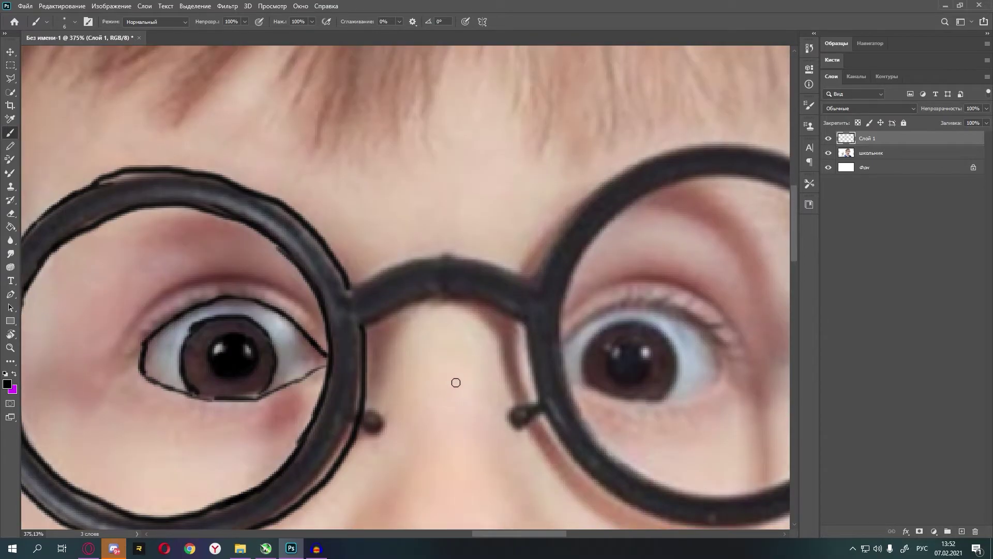
pyautogui.moveTo(530, 281)
pyautogui.mouseDown()
pyautogui.moveTo(451, 253)
pyautogui.moveTo(387, 259)
pyautogui.moveTo(348, 293)
pyautogui.mouseUp()
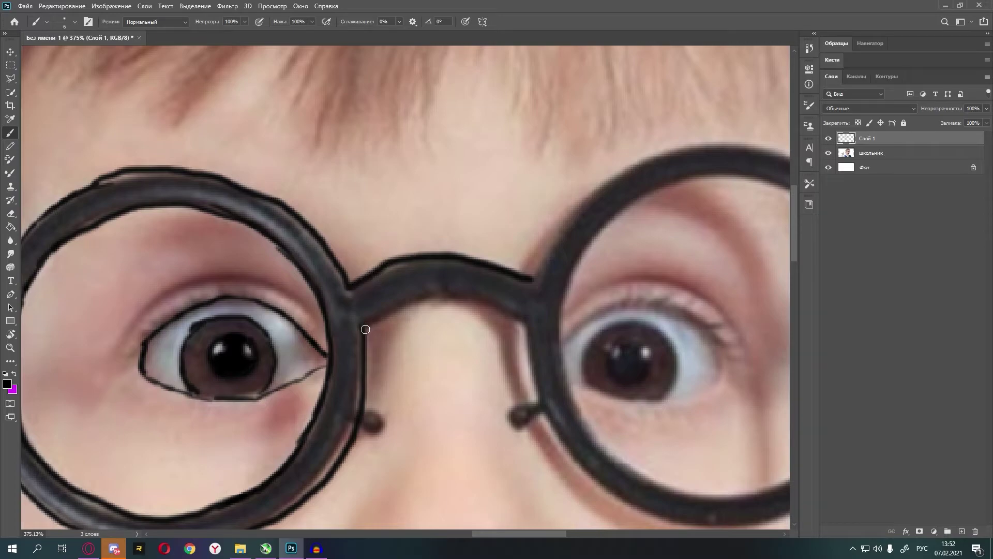
pyautogui.moveTo(366, 329)
pyautogui.mouseDown()
pyautogui.moveTo(421, 298)
pyautogui.moveTo(479, 299)
pyautogui.moveTo(517, 316)
pyautogui.mouseUp()
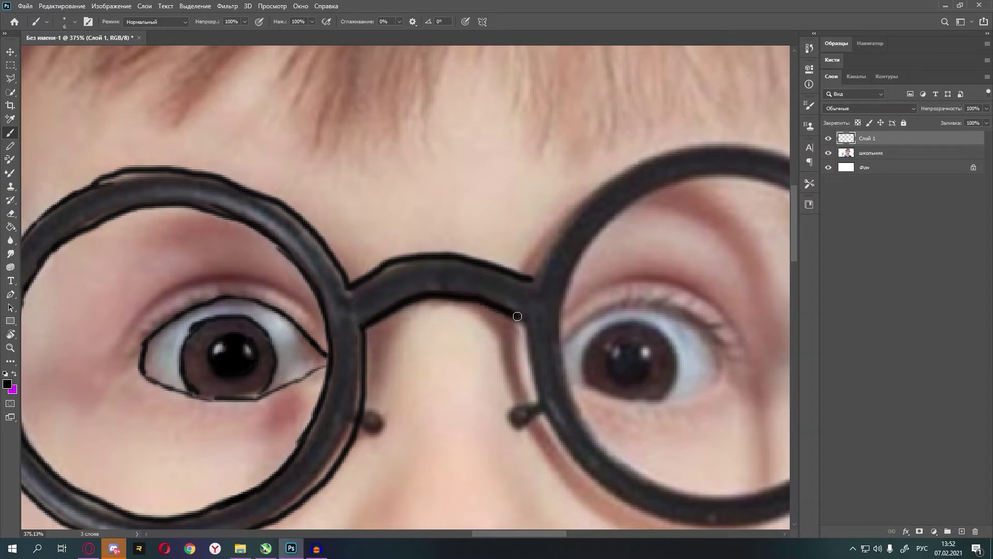
# Step: Outline the right lens rim's outer edge from the upper left upward
pyautogui.hscroll(3, 543, 362)
pyautogui.moveTo(495, 532); pyautogui.dragTo(524, 535)
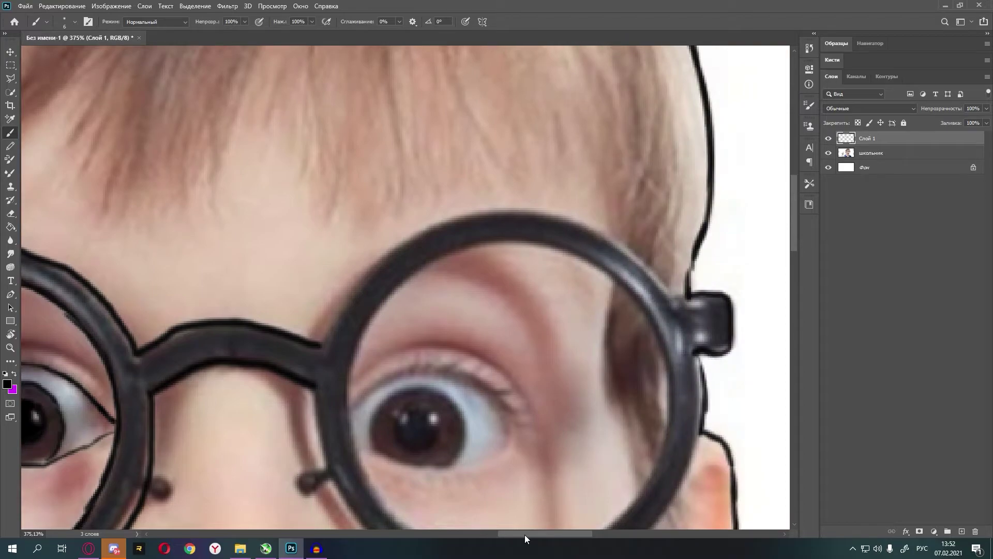
pyautogui.moveTo(467, 217)
pyautogui.mouseDown()
pyautogui.moveTo(386, 256)
pyautogui.moveTo(355, 284)
pyautogui.moveTo(322, 348)
pyautogui.mouseUp()
pyautogui.scroll(2, 345, 319)
pyautogui.scroll(2, 345, 320)
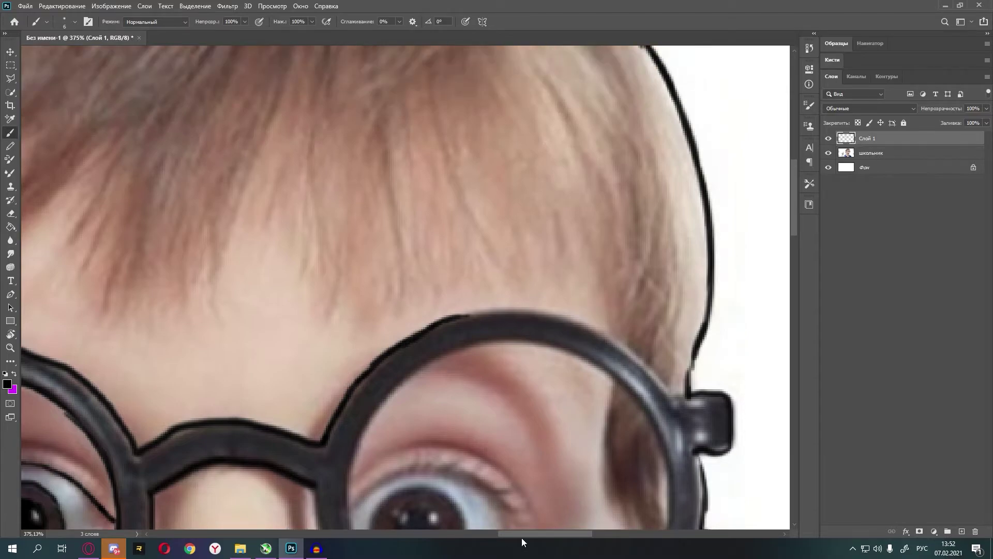
pyautogui.moveTo(537, 535); pyautogui.dragTo(557, 534)
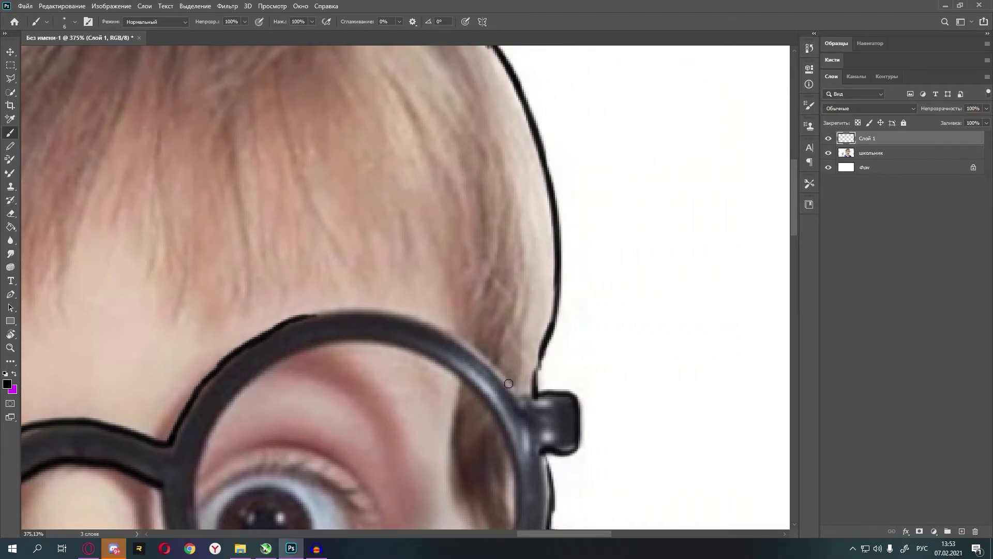
pyautogui.moveTo(506, 377)
pyautogui.mouseDown()
pyautogui.moveTo(415, 320)
pyautogui.moveTo(298, 313)
pyautogui.mouseUp()
pyautogui.scroll(-4, 297, 314)
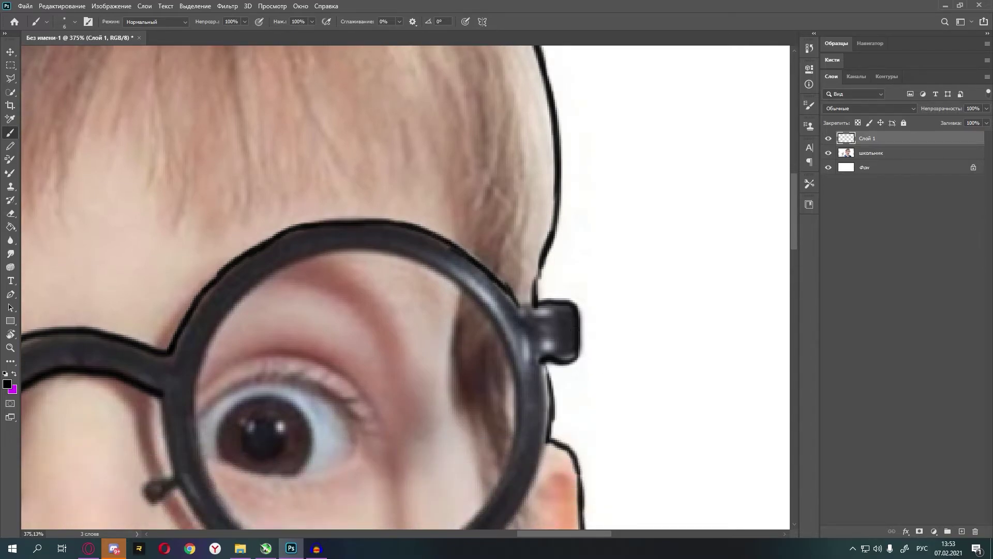
pyautogui.moveTo(514, 300)
pyautogui.mouseDown()
pyautogui.moveTo(540, 308)
pyautogui.moveTo(531, 331)
pyautogui.moveTo(548, 401)
pyautogui.mouseUp()
# Step: Trace the left and lower rim of the right lens
pyautogui.scroll(-1, 537, 299)
pyautogui.scroll(-6, 542, 358)
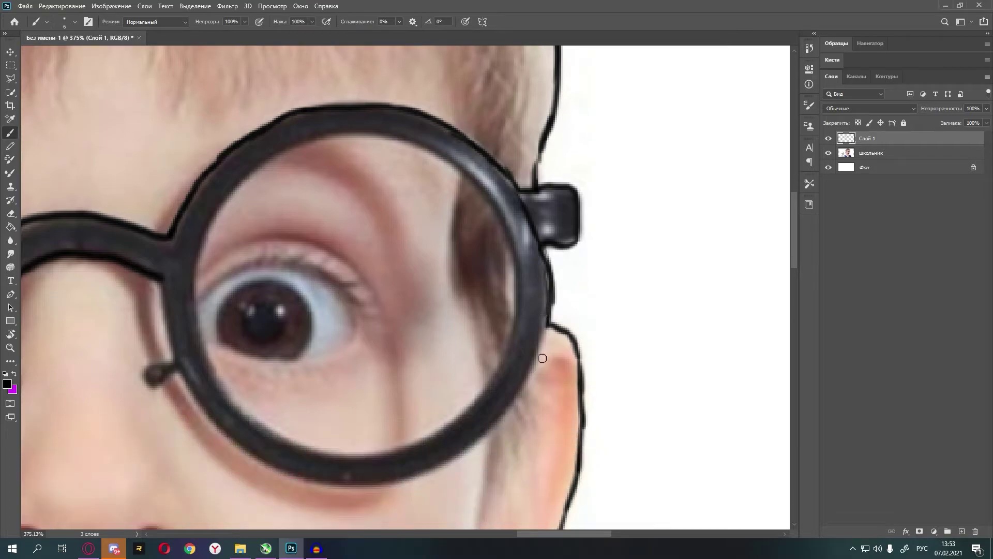
pyautogui.scroll(-2, 542, 358)
pyautogui.moveTo(544, 271)
pyautogui.mouseDown()
pyautogui.moveTo(517, 359)
pyautogui.moveTo(463, 417)
pyautogui.moveTo(435, 430)
pyautogui.mouseUp()
pyautogui.scroll(-3, 435, 431)
pyautogui.moveTo(481, 356)
pyautogui.mouseDown()
pyautogui.moveTo(402, 399)
pyautogui.moveTo(339, 403)
pyautogui.mouseUp()
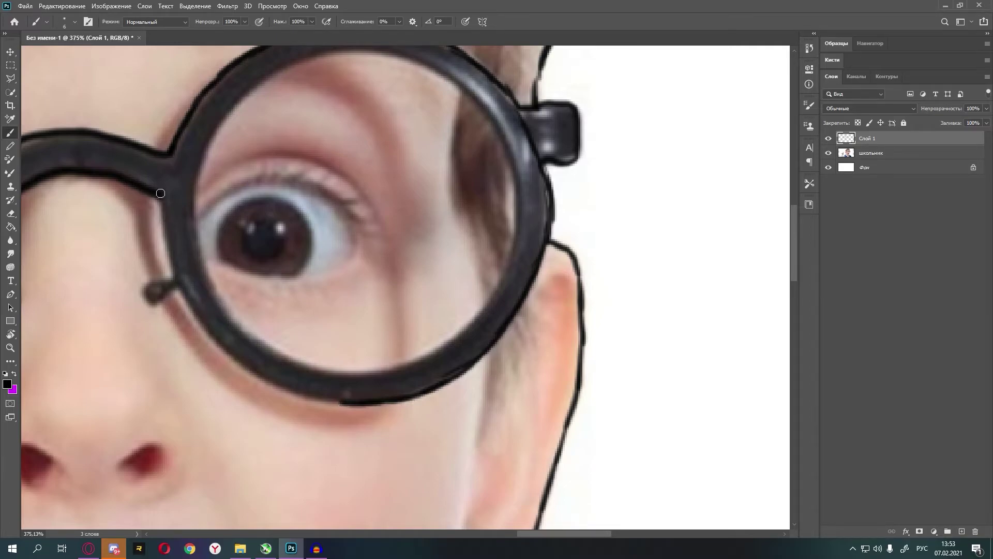
pyautogui.moveTo(161, 193)
pyautogui.mouseDown()
pyautogui.moveTo(180, 287)
pyautogui.moveTo(209, 331)
pyautogui.moveTo(261, 375)
pyautogui.moveTo(355, 399)
pyautogui.mouseUp()
# Step: Ink the right lens's inner right edge, lower-right rim and inner left edge
pyautogui.scroll(5, 351, 404)
pyautogui.scroll(2, 352, 404)
pyautogui.scroll(2, 517, 329)
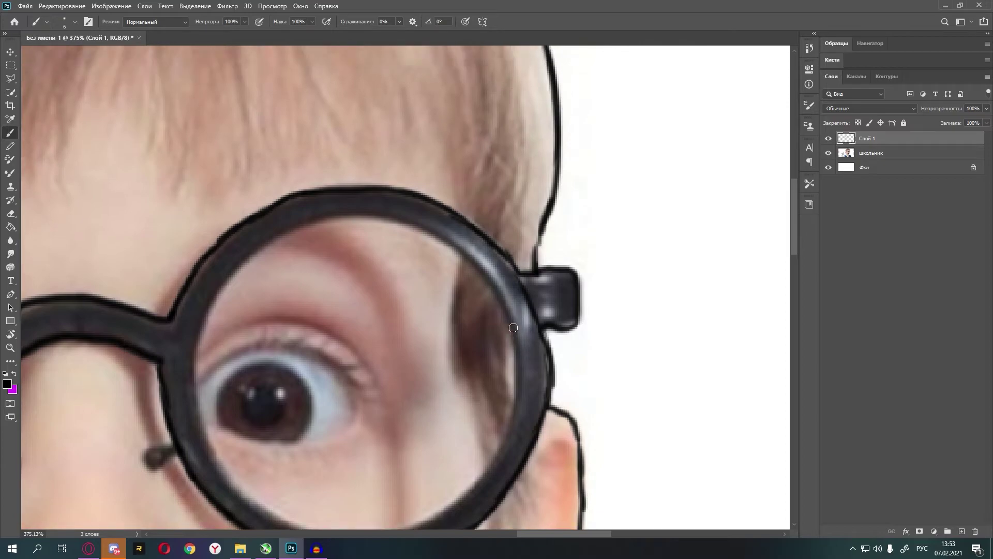
pyautogui.moveTo(513, 328)
pyautogui.mouseDown()
pyautogui.moveTo(502, 442)
pyautogui.moveTo(471, 475)
pyautogui.mouseUp()
pyautogui.scroll(-3, 471, 476)
pyautogui.scroll(-3, 471, 476)
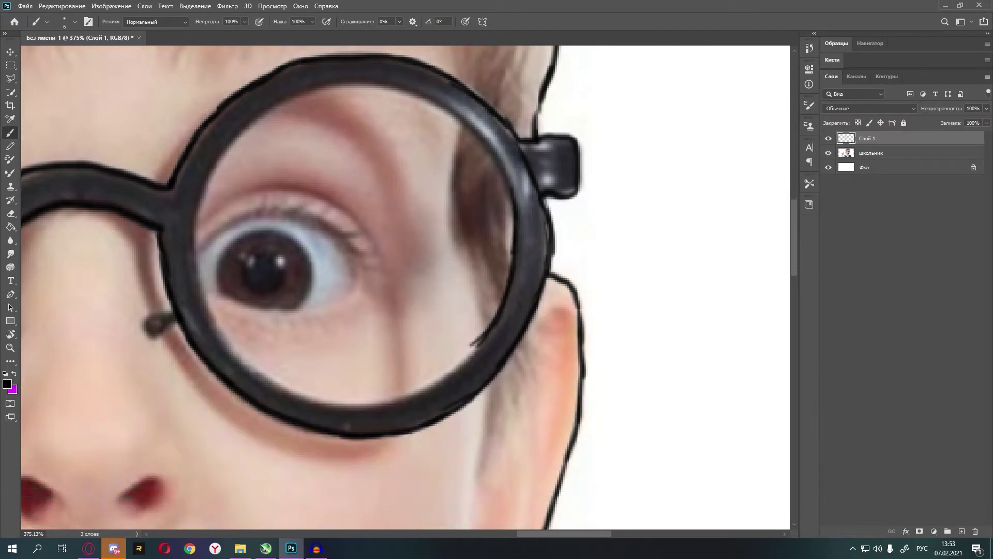
pyautogui.moveTo(468, 353)
pyautogui.mouseDown()
pyautogui.moveTo(476, 346)
pyautogui.moveTo(414, 392)
pyautogui.moveTo(313, 401)
pyautogui.mouseUp()
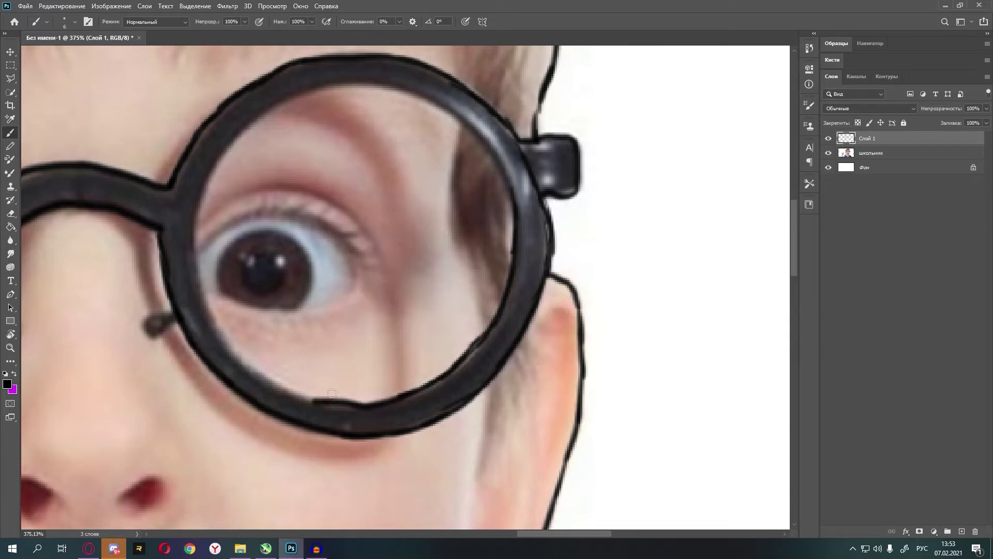
pyautogui.moveTo(196, 254)
pyautogui.mouseDown()
pyautogui.moveTo(227, 333)
pyautogui.moveTo(261, 374)
pyautogui.moveTo(328, 399)
pyautogui.mouseUp()
# Step: Complete the right lens frame's inner edge, down to the bottom, back up, and along the top
pyautogui.scroll(1, 315, 377)
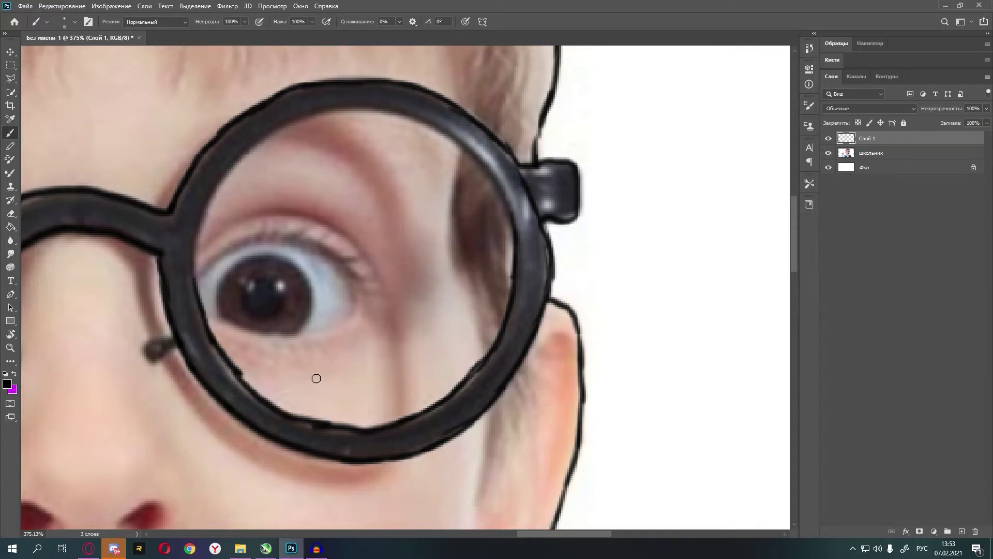
pyautogui.scroll(1, 315, 371)
pyautogui.scroll(1, 314, 371)
pyautogui.scroll(2, 272, 214)
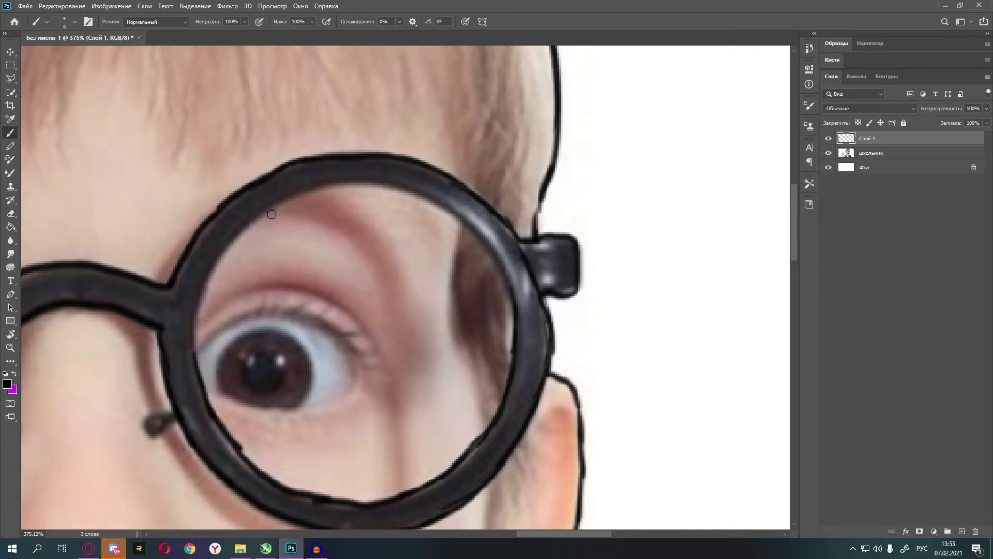
pyautogui.moveTo(269, 211)
pyautogui.mouseDown()
pyautogui.moveTo(208, 282)
pyautogui.moveTo(198, 356)
pyautogui.mouseUp()
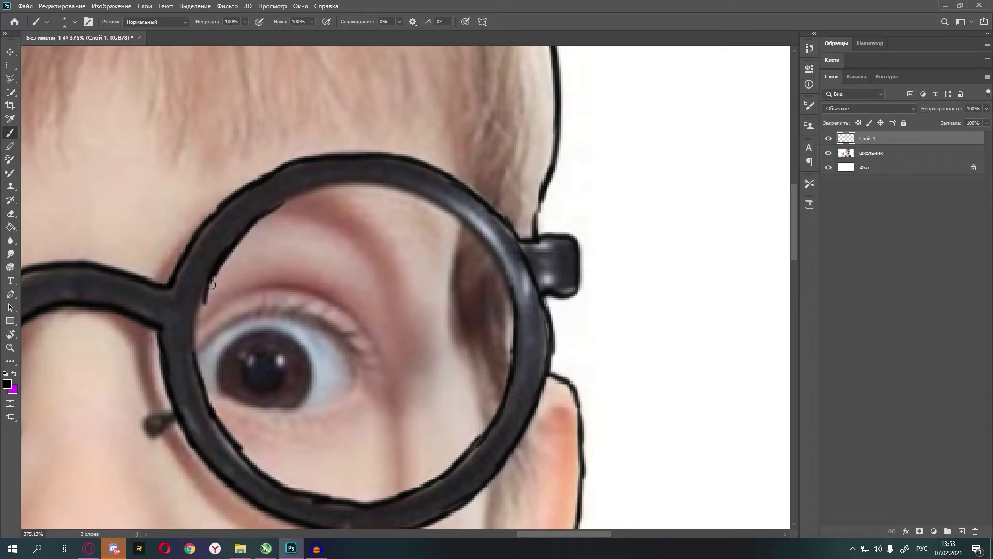
pyautogui.scroll(2, 237, 307)
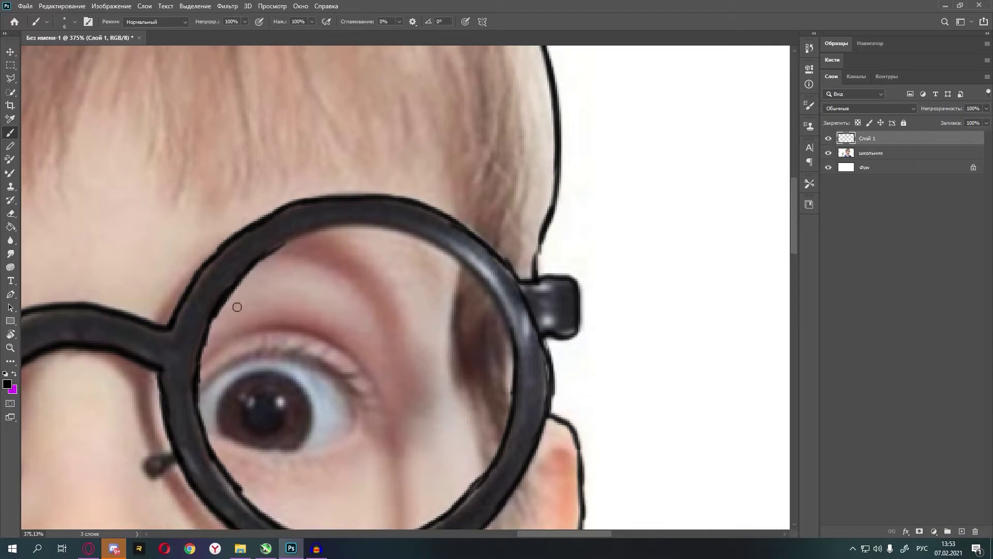
pyautogui.scroll(1, 581, 329)
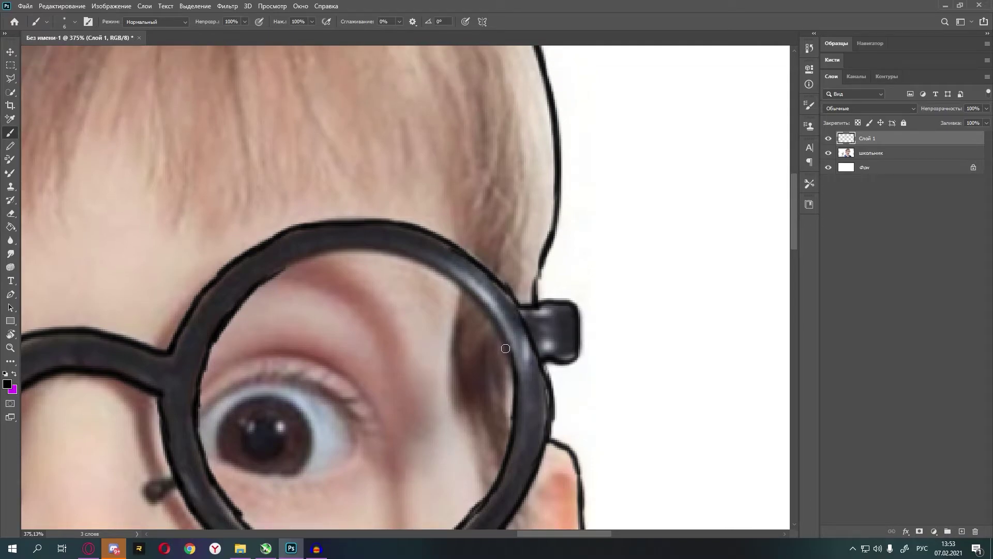
pyautogui.moveTo(512, 363)
pyautogui.mouseDown()
pyautogui.moveTo(495, 307)
pyautogui.moveTo(364, 249)
pyautogui.mouseUp()
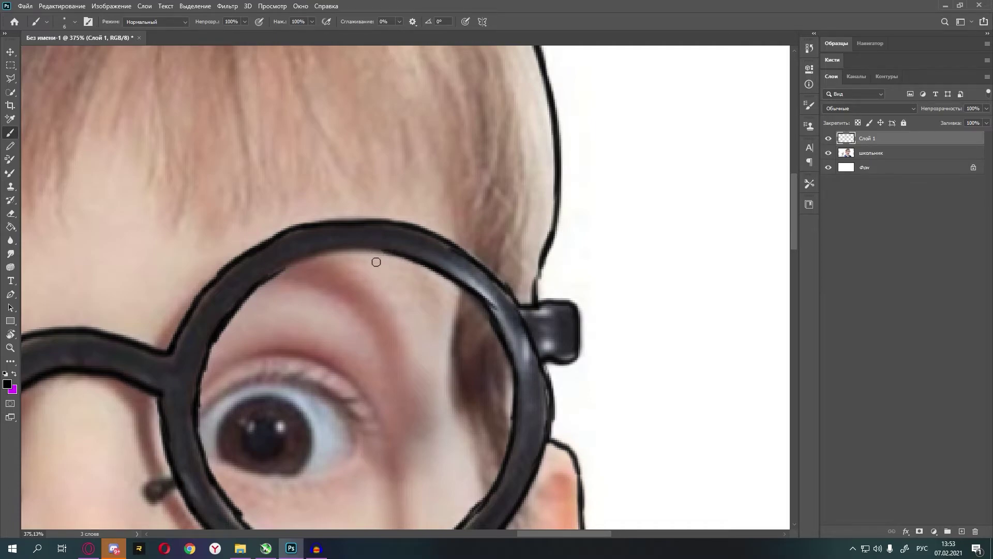
pyautogui.moveTo(396, 255)
pyautogui.mouseDown()
pyautogui.moveTo(305, 256)
pyautogui.moveTo(271, 271)
pyautogui.mouseUp()
pyautogui.scroll(-3, 312, 259)
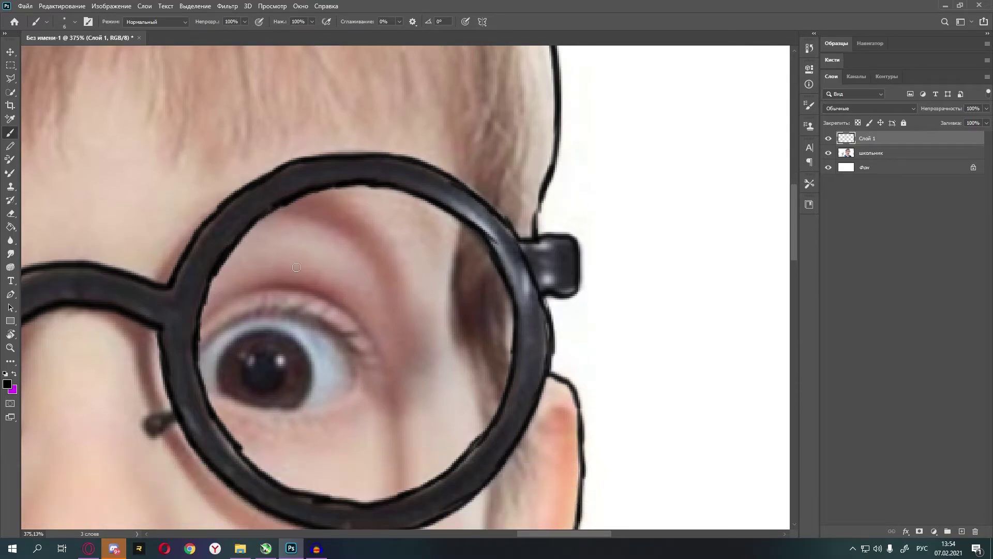
pyautogui.scroll(-2, 311, 259)
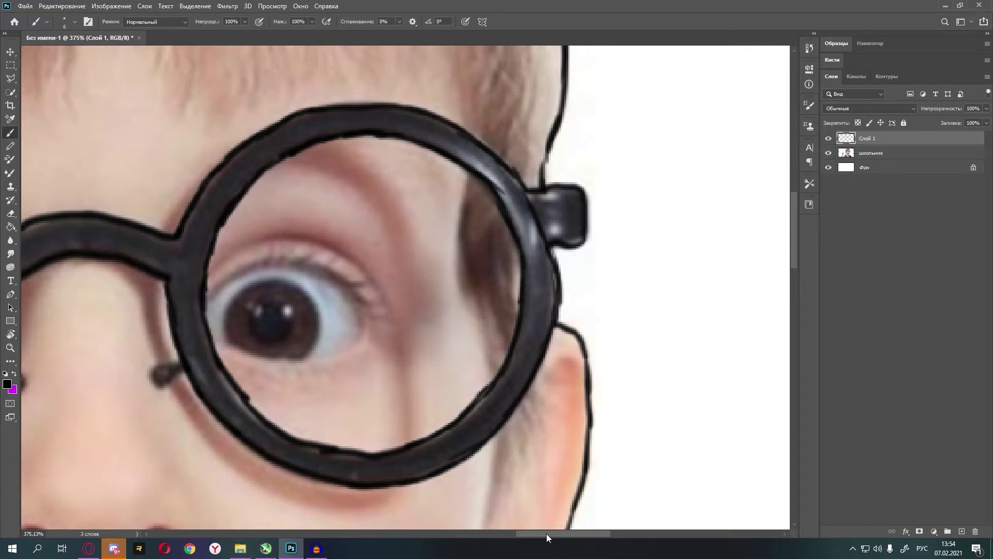
pyautogui.hscroll(-5, 516, 526)
# Step: Stroke the right eye's upper eyelid line and outline its iris
pyautogui.moveTo(369, 265)
pyautogui.mouseDown()
pyautogui.moveTo(443, 238)
pyautogui.moveTo(508, 270)
pyautogui.moveTo(520, 309)
pyautogui.moveTo(495, 329)
pyautogui.moveTo(437, 342)
pyautogui.moveTo(383, 321)
pyautogui.mouseUp()
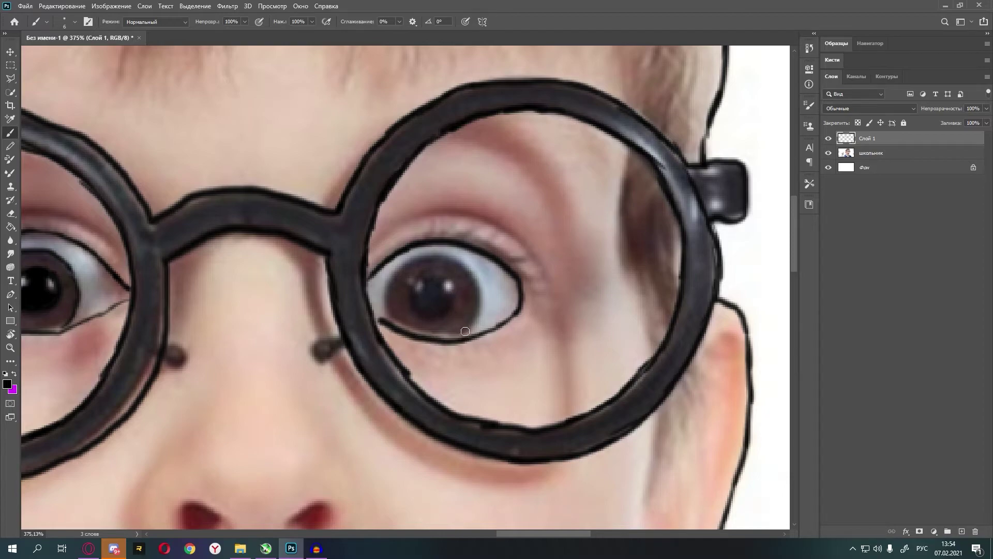
pyautogui.moveTo(465, 331)
pyautogui.mouseDown()
pyautogui.moveTo(474, 284)
pyautogui.moveTo(458, 259)
pyautogui.moveTo(432, 259)
pyautogui.moveTo(388, 289)
pyautogui.moveTo(396, 319)
pyautogui.moveTo(439, 270)
pyautogui.moveTo(415, 309)
pyautogui.moveTo(454, 305)
pyautogui.moveTo(429, 282)
pyautogui.moveTo(424, 291)
pyautogui.mouseUp()
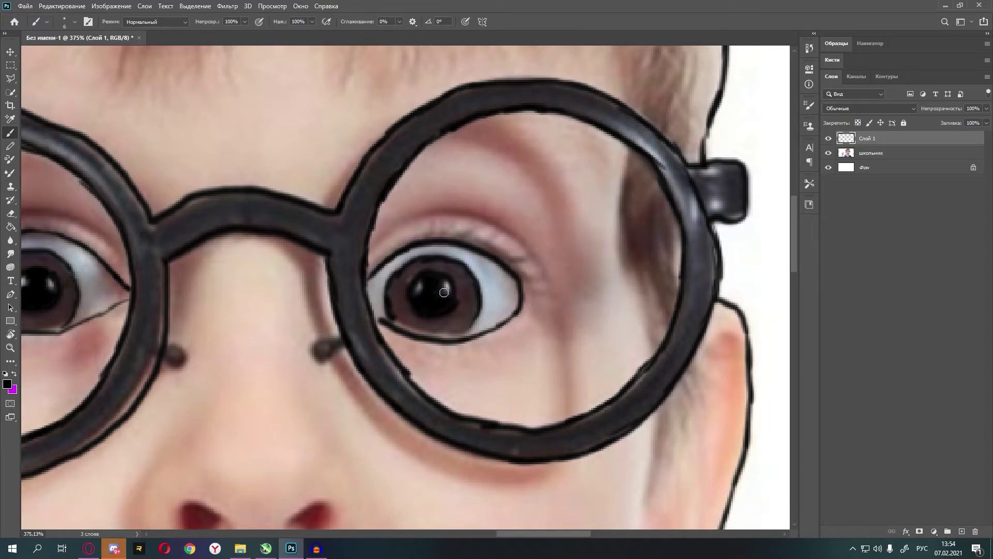
pyautogui.scroll(-2, 444, 293)
pyautogui.scroll(-1, 440, 321)
pyautogui.scroll(-1, 432, 378)
pyautogui.scroll(-1, 425, 437)
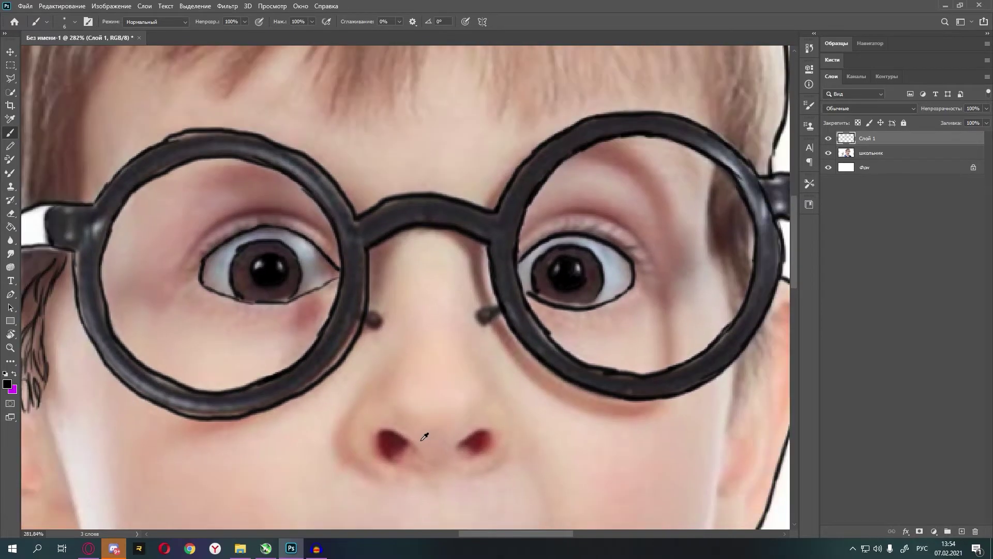
pyautogui.scroll(1, 424, 438)
# Step: Paint the nose's left and right sides and tip line, filling the nostrils solid black
pyautogui.scroll(1, 412, 433)
pyautogui.scroll(1, 383, 421)
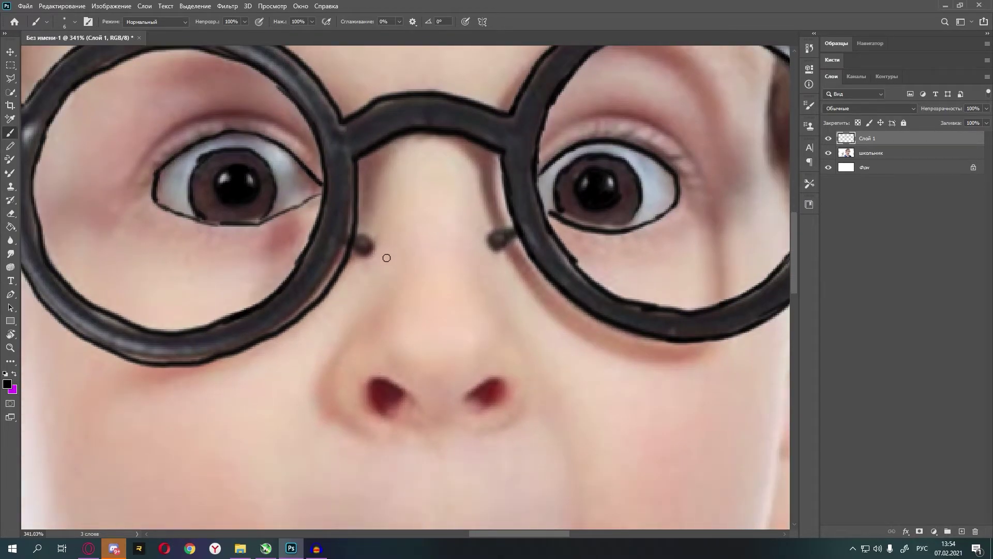
pyautogui.moveTo(382, 308)
pyautogui.mouseDown()
pyautogui.moveTo(348, 336)
pyautogui.moveTo(330, 382)
pyautogui.moveTo(363, 425)
pyautogui.moveTo(388, 433)
pyautogui.mouseUp()
pyautogui.moveTo(510, 429)
pyautogui.mouseDown()
pyautogui.moveTo(529, 365)
pyautogui.moveTo(515, 350)
pyautogui.moveTo(467, 374)
pyautogui.mouseUp()
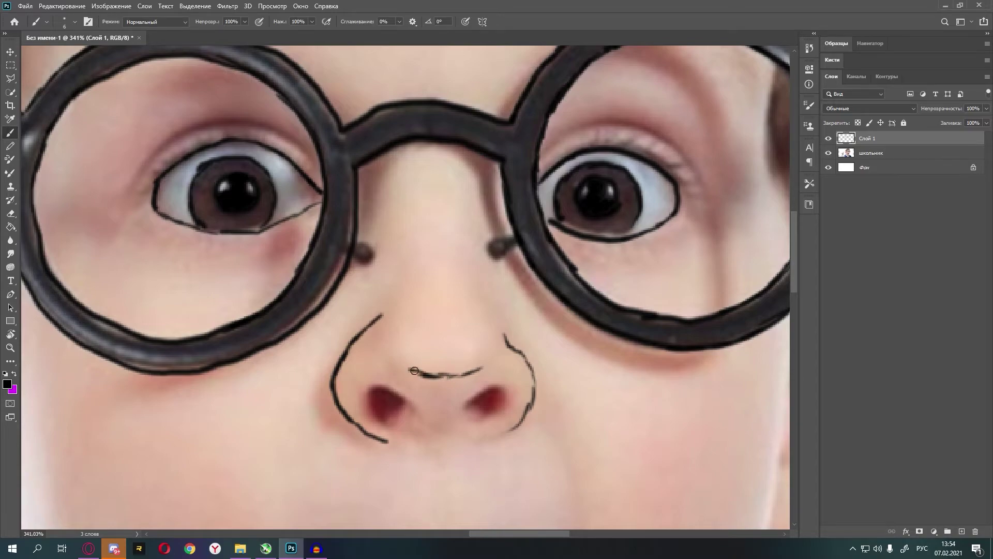
pyautogui.scroll(-2, 488, 377)
pyautogui.moveTo(487, 359)
pyautogui.mouseDown()
pyautogui.moveTo(504, 339)
pyautogui.moveTo(472, 337)
pyautogui.moveTo(471, 362)
pyautogui.moveTo(497, 338)
pyautogui.moveTo(472, 343)
pyautogui.mouseUp()
pyautogui.scroll(-1, 498, 343)
pyautogui.scroll(-1, 364, 311)
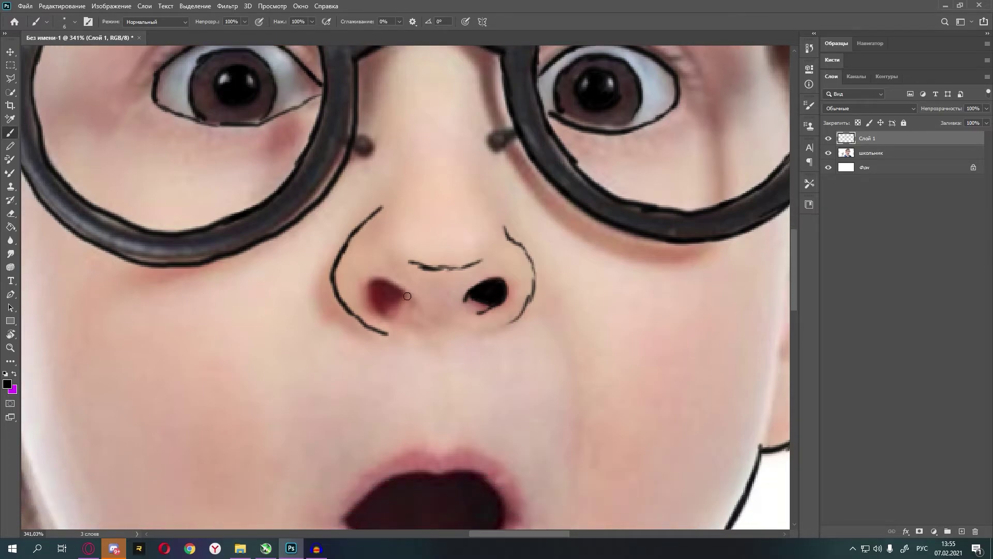
pyautogui.moveTo(411, 299)
pyautogui.mouseDown()
pyautogui.moveTo(389, 281)
pyautogui.moveTo(371, 306)
pyautogui.moveTo(392, 322)
pyautogui.moveTo(395, 294)
pyautogui.moveTo(376, 294)
pyautogui.mouseUp()
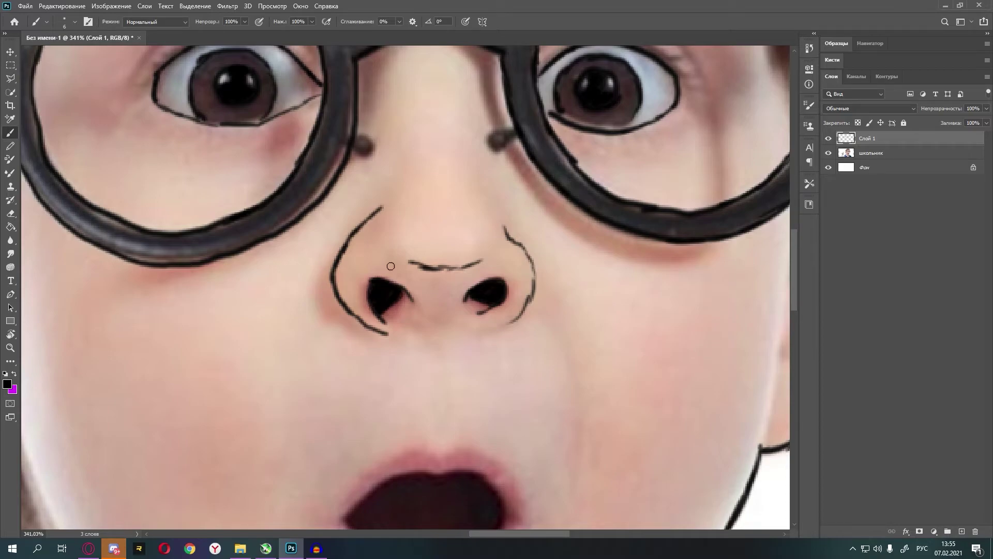
pyautogui.scroll(-3, 424, 267)
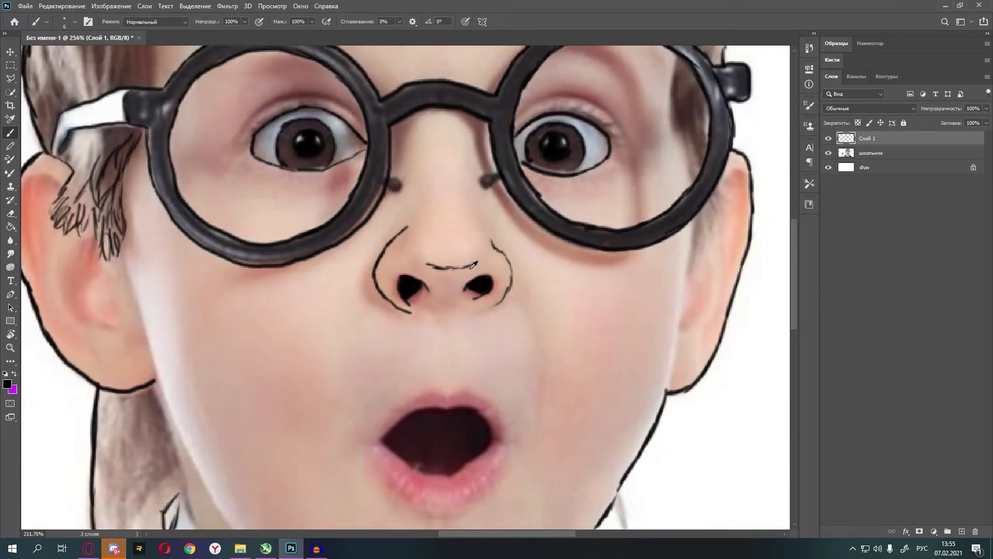
pyautogui.scroll(-2, 504, 265)
pyautogui.scroll(-1, 585, 265)
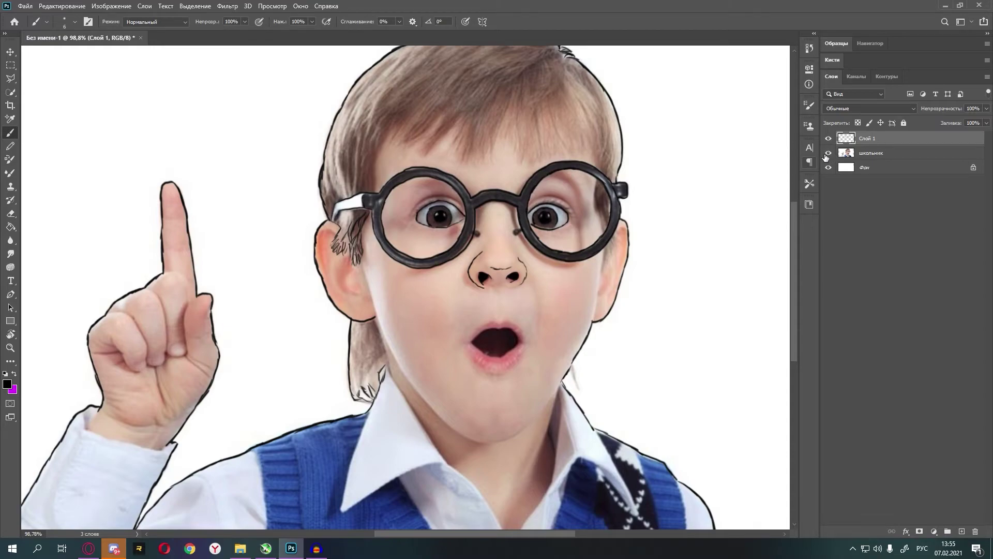
pyautogui.click(828, 153)
pyautogui.scroll(-1, 625, 234)
pyautogui.scroll(-1, 625, 234)
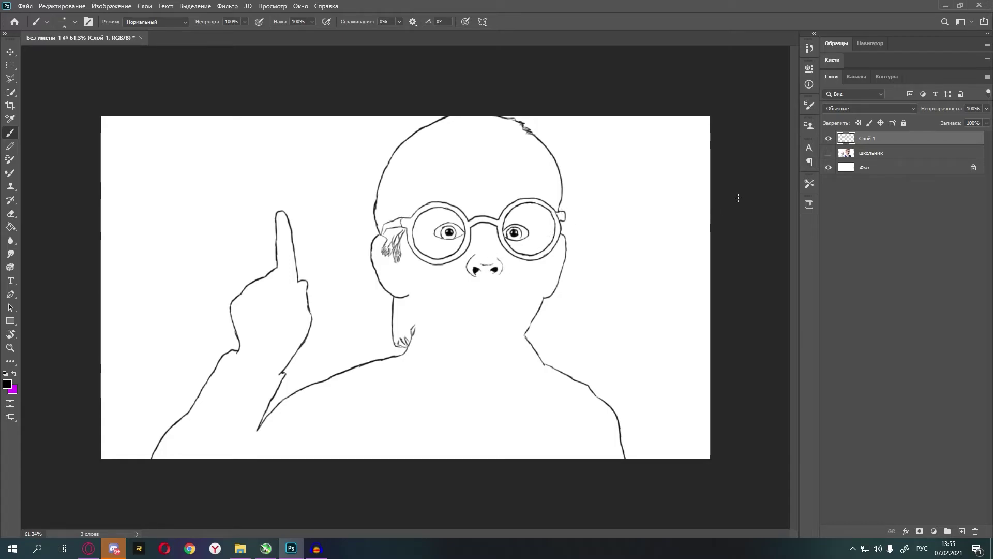
pyautogui.click(838, 153)
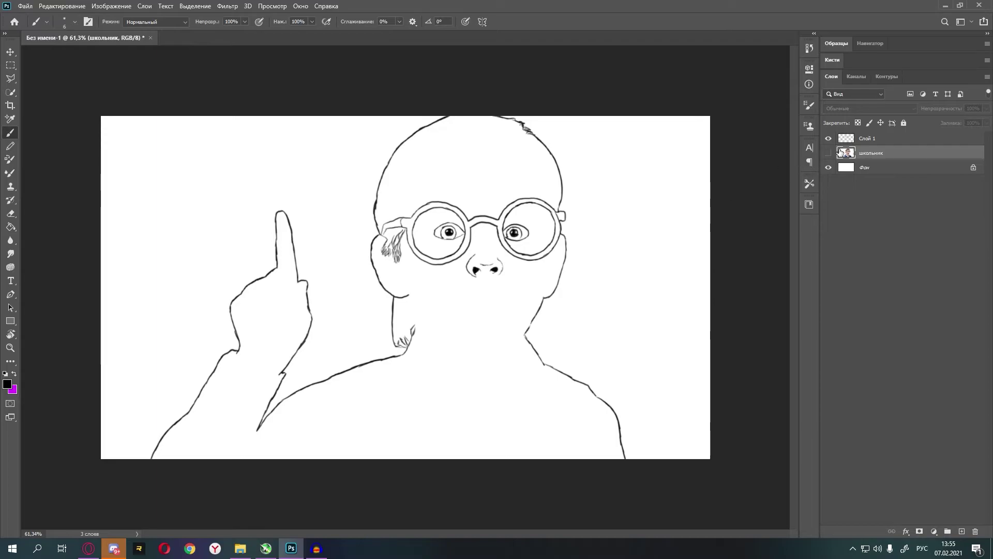
pyautogui.click(829, 153)
pyautogui.scroll(5, 518, 261)
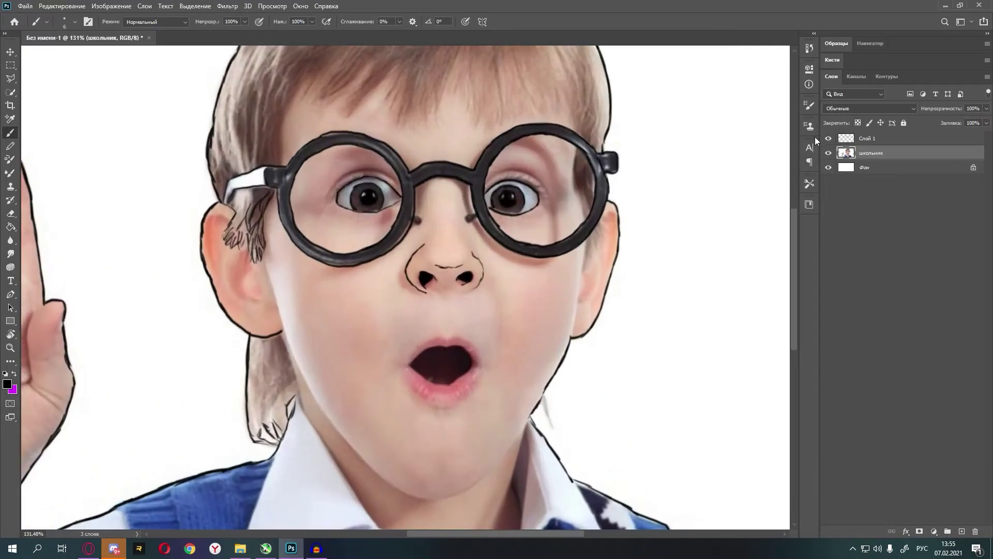
pyautogui.click(878, 143)
pyautogui.scroll(5, 466, 229)
# Step: Repaint the nose's right side as one curved stroke reaching down to the nostril
pyautogui.scroll(1, 414, 261)
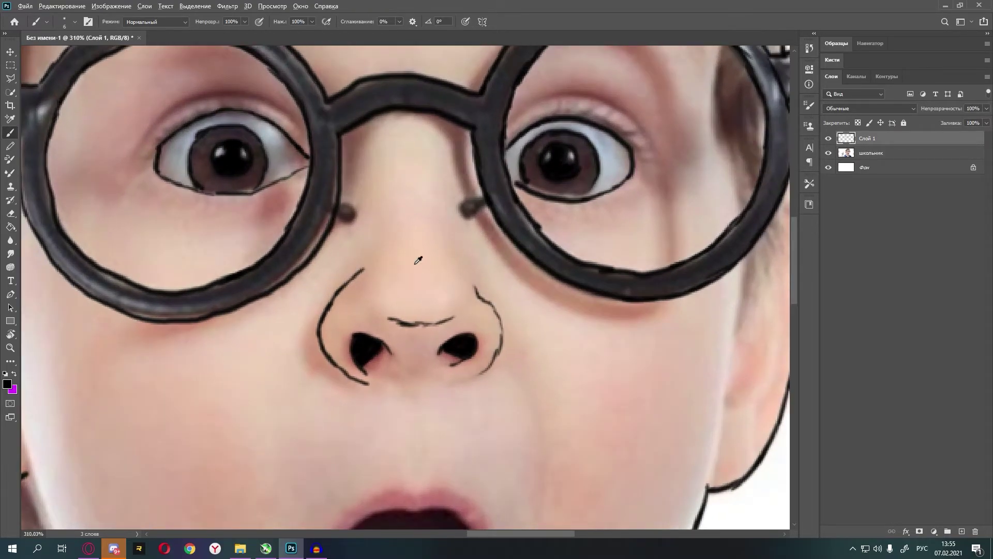
pyautogui.scroll(1, 421, 270)
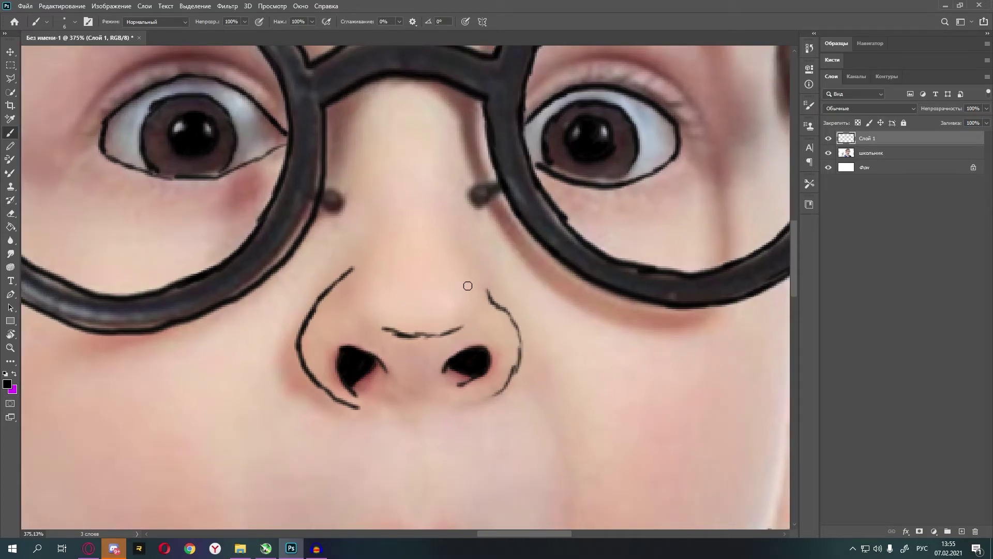
pyautogui.moveTo(483, 278)
pyautogui.mouseDown()
pyautogui.moveTo(521, 359)
pyautogui.moveTo(515, 382)
pyautogui.moveTo(494, 396)
pyautogui.mouseUp()
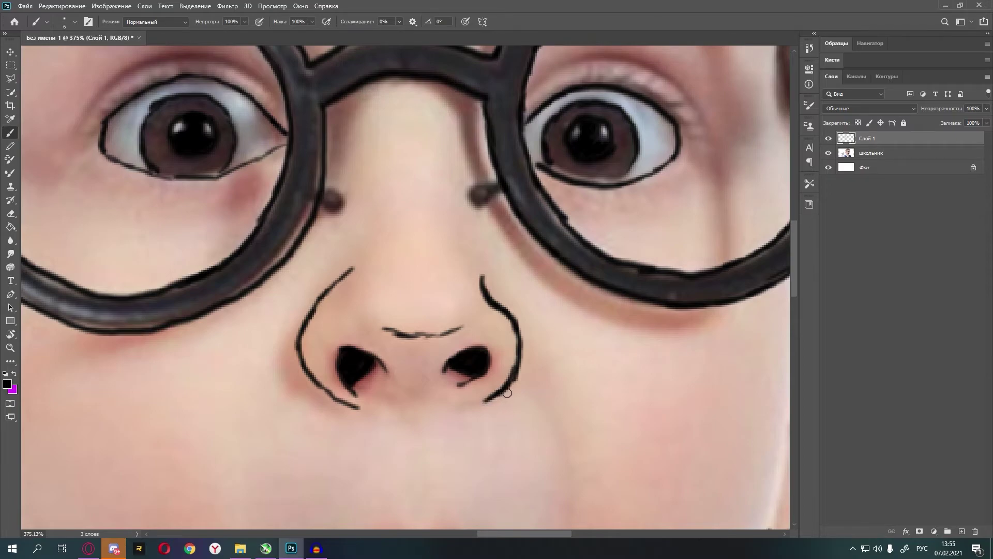
pyautogui.scroll(-3, 507, 393)
pyautogui.scroll(-3, 507, 393)
pyautogui.scroll(-1, 569, 378)
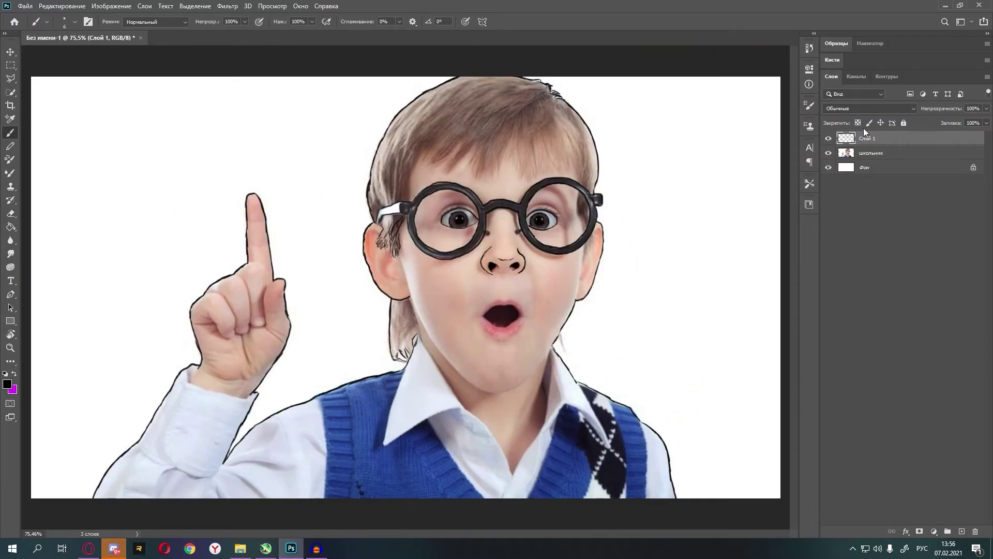
# Step: Hide and restore the photo to review the line art, then trace the jaw line
pyautogui.click(829, 154)
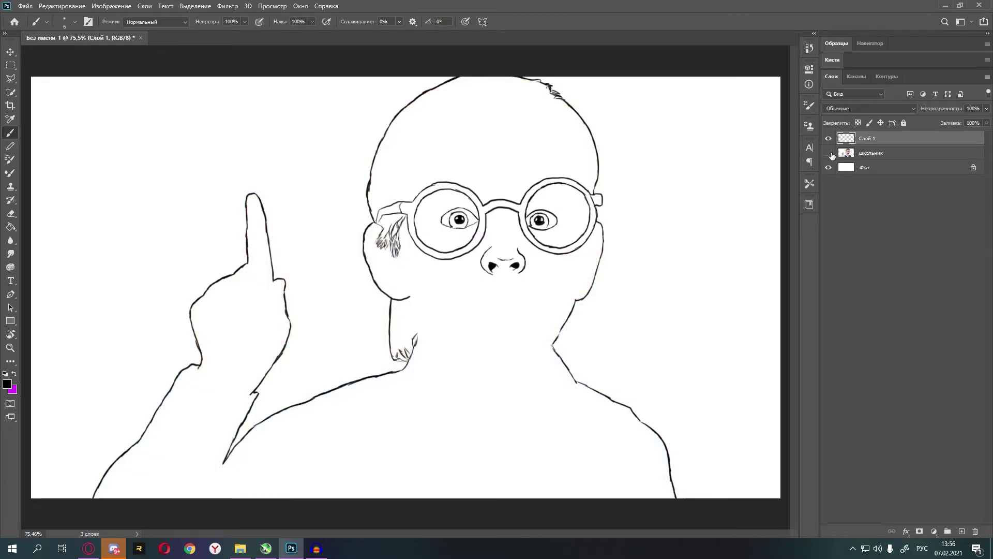
pyautogui.click(829, 153)
pyautogui.scroll(2, 441, 220)
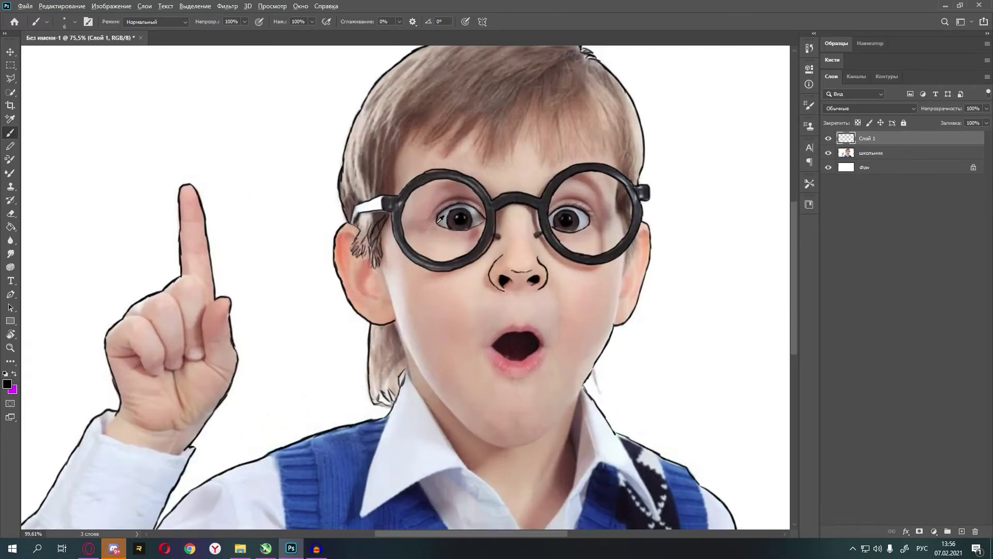
pyautogui.scroll(5, 441, 219)
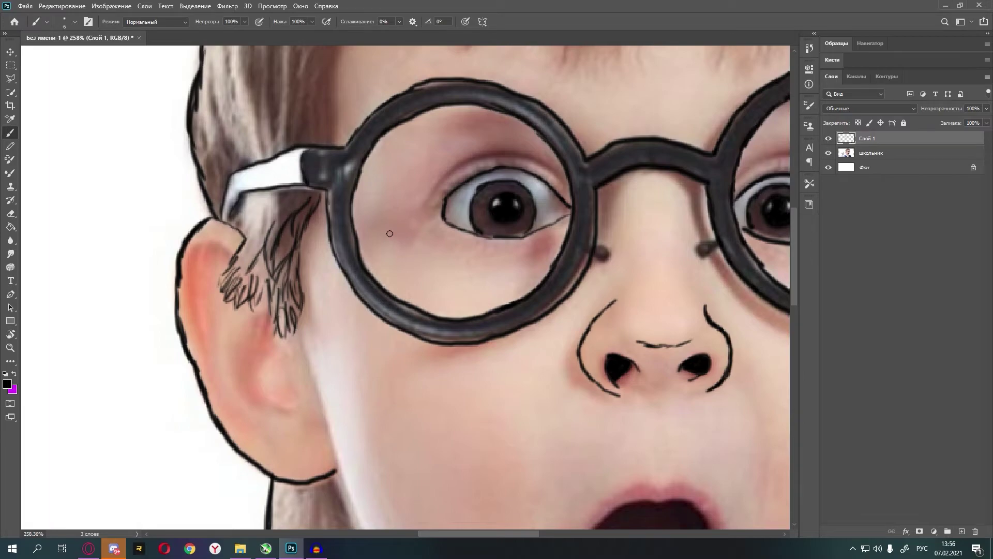
pyautogui.scroll(-5, 265, 314)
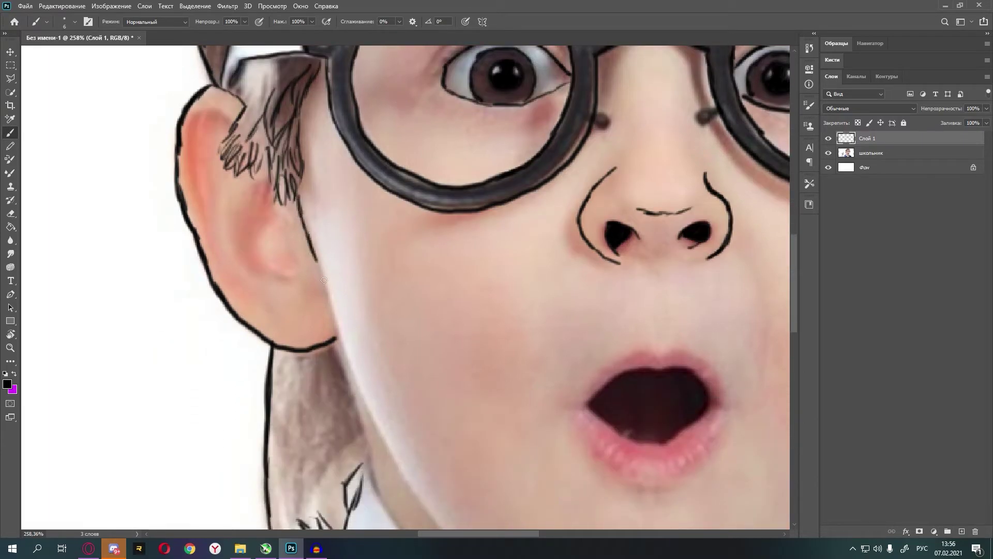
pyautogui.moveTo(298, 202); pyautogui.dragTo(341, 337)
pyautogui.scroll(-5, 399, 186)
pyautogui.scroll(1, 574, 339)
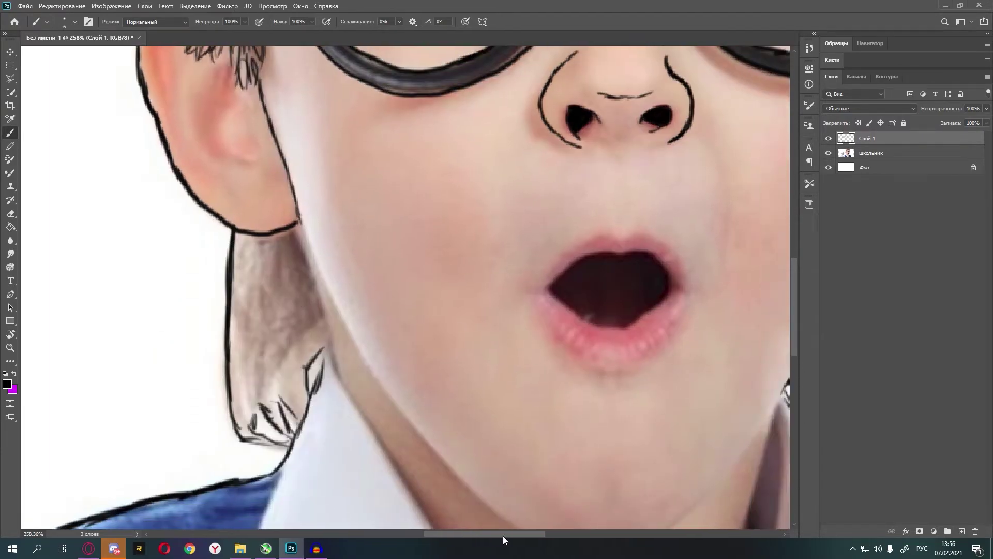
# Step: Trace the cheek edge seen through the right lens with several short strokes
pyautogui.moveTo(503, 533); pyautogui.dragTo(571, 534)
pyautogui.scroll(4, 583, 430)
pyautogui.scroll(2, 514, 200)
pyautogui.moveTo(512, 204); pyautogui.dragTo(479, 385)
pyautogui.scroll(7, 481, 362)
pyautogui.moveTo(494, 227); pyautogui.dragTo(506, 372)
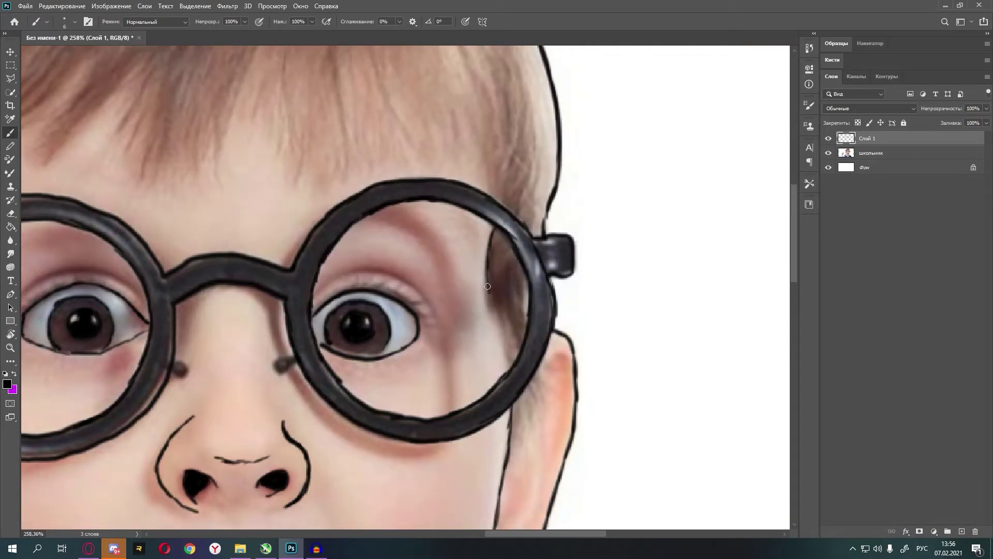
pyautogui.scroll(1, 487, 291)
pyautogui.moveTo(512, 312); pyautogui.dragTo(520, 378)
pyautogui.moveTo(510, 332)
pyautogui.mouseDown()
pyautogui.moveTo(504, 378)
pyautogui.moveTo(516, 399)
pyautogui.mouseUp()
pyautogui.moveTo(492, 288); pyautogui.dragTo(498, 352)
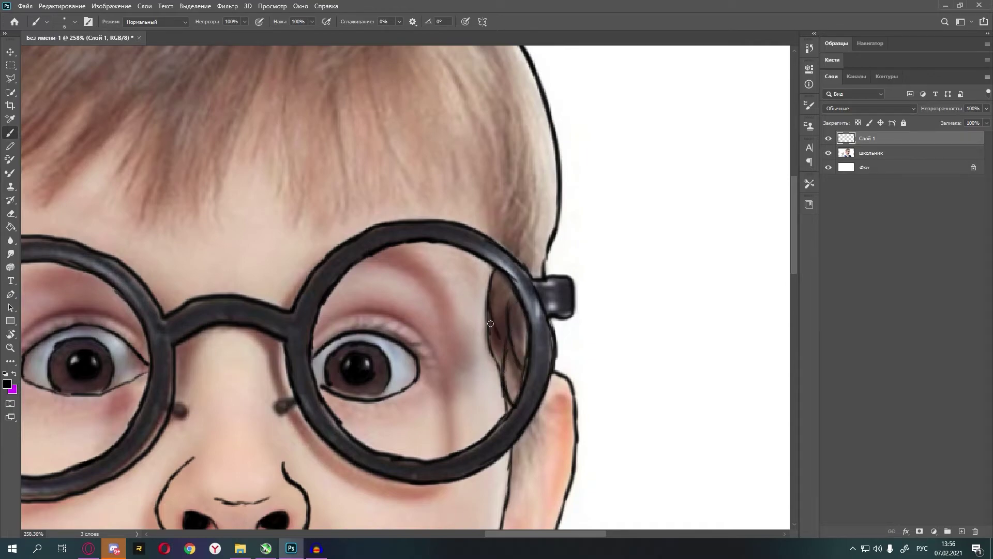
pyautogui.scroll(2, 465, 290)
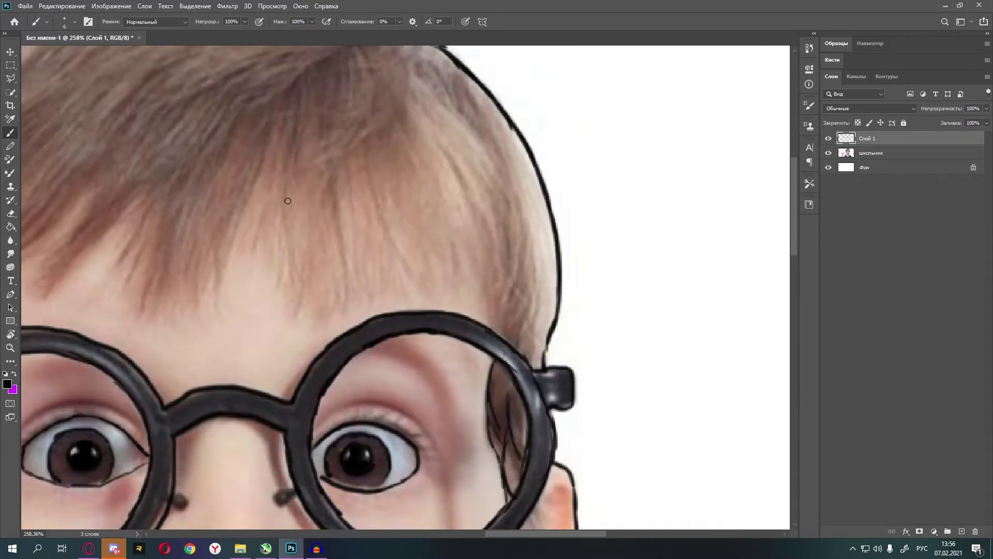
# Step: Draw a flame-shaped hair lock on the forehead with a few strands to its right
pyautogui.moveTo(286, 195)
pyautogui.mouseDown()
pyautogui.moveTo(293, 272)
pyautogui.moveTo(321, 318)
pyautogui.mouseUp()
pyautogui.moveTo(329, 198)
pyautogui.mouseDown()
pyautogui.moveTo(321, 315)
pyautogui.moveTo(337, 254)
pyautogui.moveTo(346, 318)
pyautogui.mouseUp()
pyautogui.moveTo(347, 255)
pyautogui.mouseDown()
pyautogui.moveTo(351, 319)
pyautogui.moveTo(370, 289)
pyautogui.mouseUp()
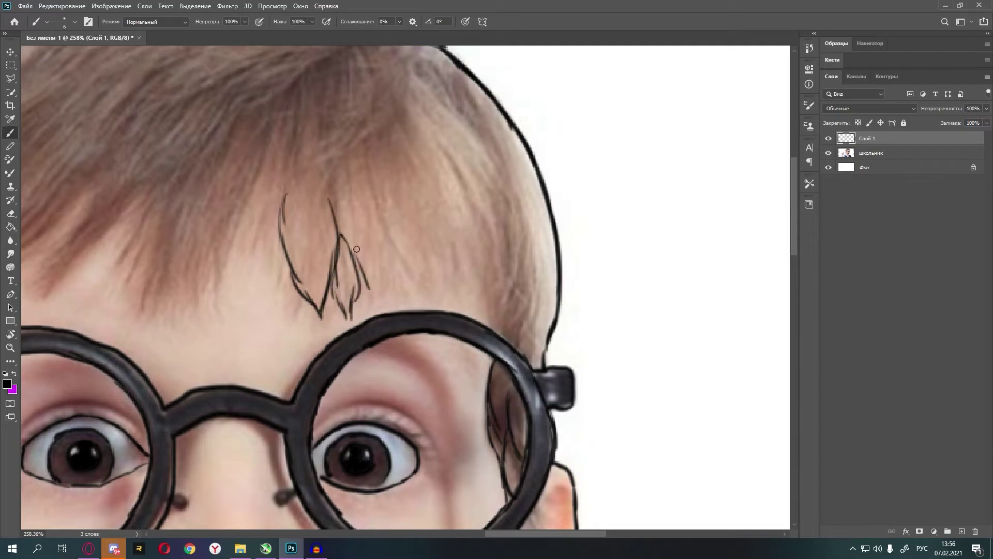
pyautogui.moveTo(345, 225); pyautogui.dragTo(386, 301)
pyautogui.moveTo(388, 240)
pyautogui.mouseDown()
pyautogui.moveTo(381, 286)
pyautogui.moveTo(368, 202)
pyautogui.mouseUp()
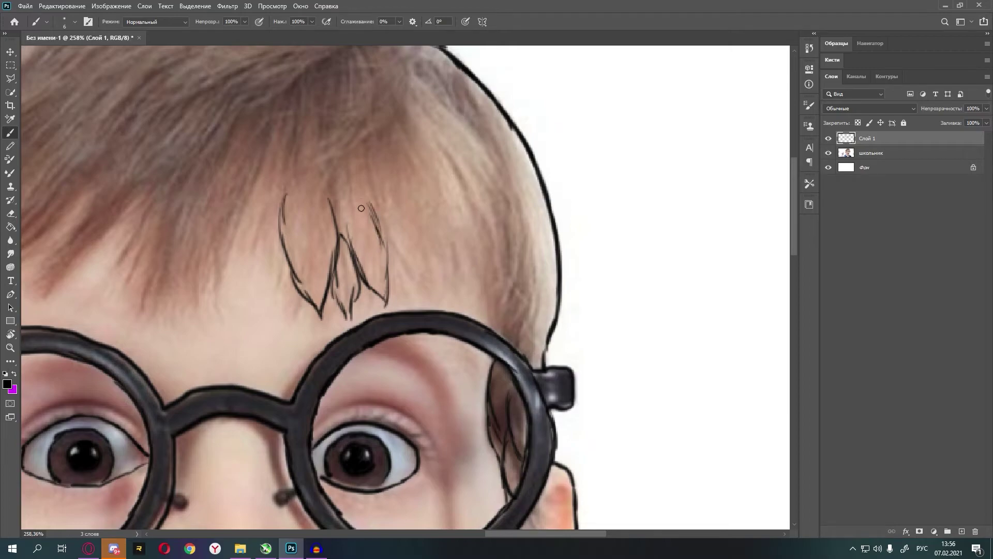
# Step: Add more pointed fringe strands across the forehead toward the right
pyautogui.scroll(2, 506, 278)
pyautogui.scroll(-1, 507, 278)
pyautogui.moveTo(385, 253); pyautogui.dragTo(437, 322)
pyautogui.moveTo(446, 243)
pyautogui.mouseDown()
pyautogui.moveTo(439, 326)
pyautogui.moveTo(440, 316)
pyautogui.mouseUp()
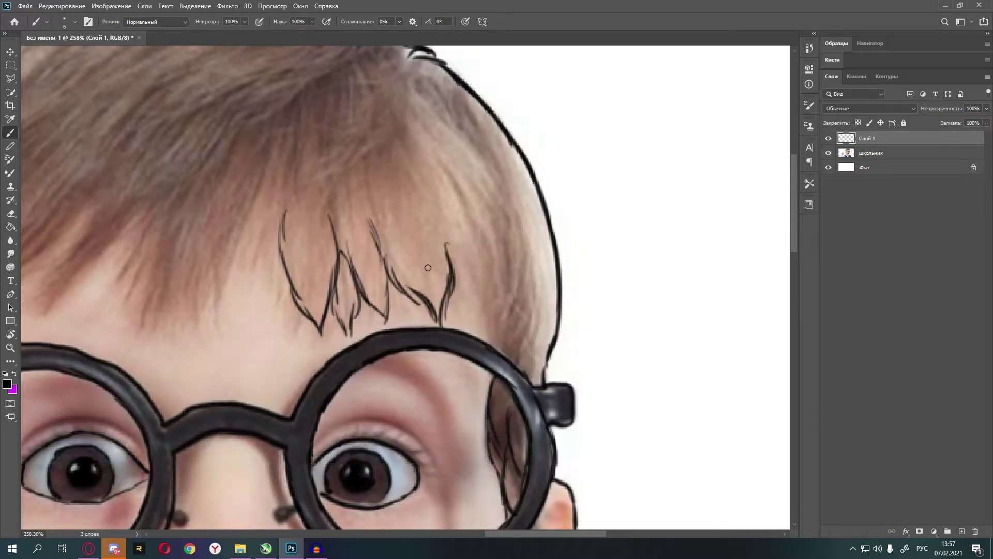
pyautogui.scroll(-1, 428, 266)
pyautogui.moveTo(458, 223); pyautogui.dragTo(492, 284)
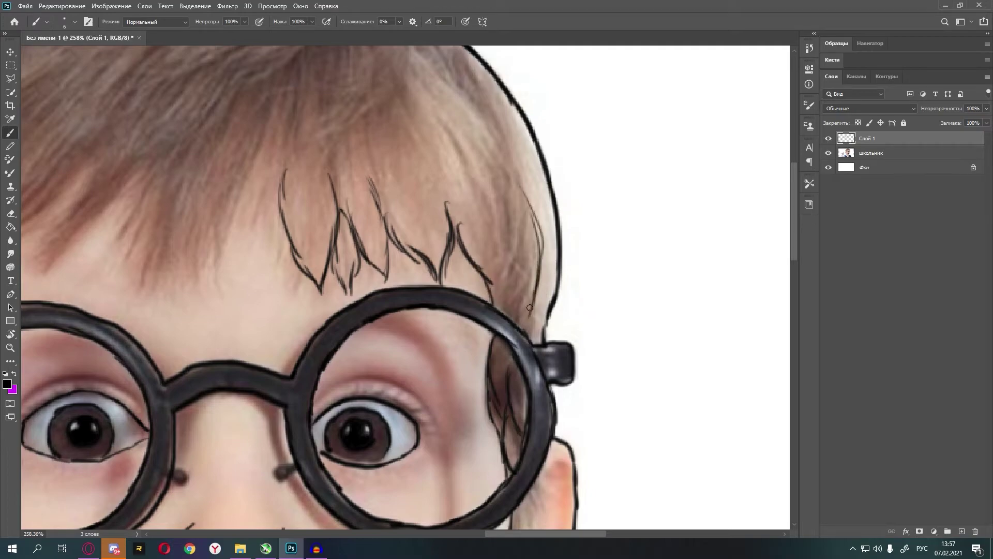
pyautogui.moveTo(515, 177); pyautogui.dragTo(533, 315)
pyautogui.moveTo(494, 199); pyautogui.dragTo(515, 290)
# Step: Draw further overlapping fringe strands across the middle of the forehead
pyautogui.scroll(3, 418, 245)
pyautogui.moveTo(418, 246); pyautogui.dragTo(468, 321)
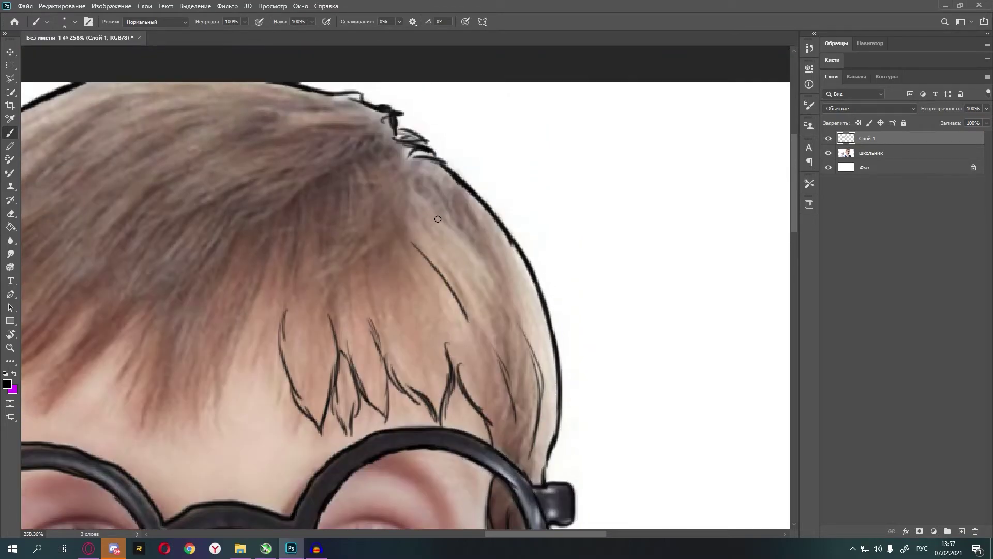
pyautogui.moveTo(439, 219); pyautogui.dragTo(496, 290)
pyautogui.scroll(-4, 495, 290)
pyautogui.moveTo(526, 533); pyautogui.dragTo(500, 533)
pyautogui.scroll(3, 414, 270)
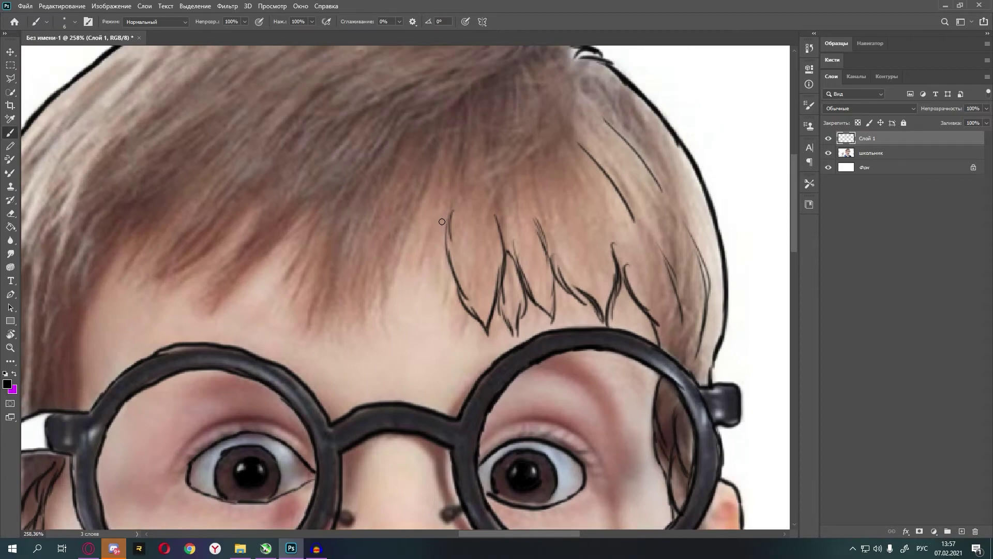
pyautogui.moveTo(450, 243); pyautogui.dragTo(382, 365)
# Step: Add fringe strands to the left, including a curving strand and thin lines below
pyautogui.moveTo(399, 252); pyautogui.dragTo(368, 378)
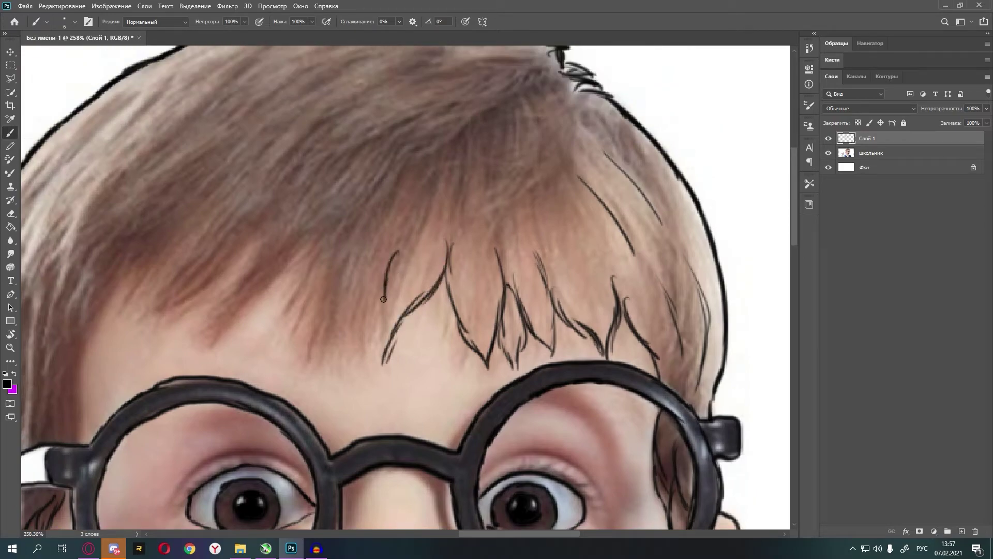
pyautogui.scroll(1, 357, 293)
pyautogui.moveTo(366, 284); pyautogui.dragTo(357, 404)
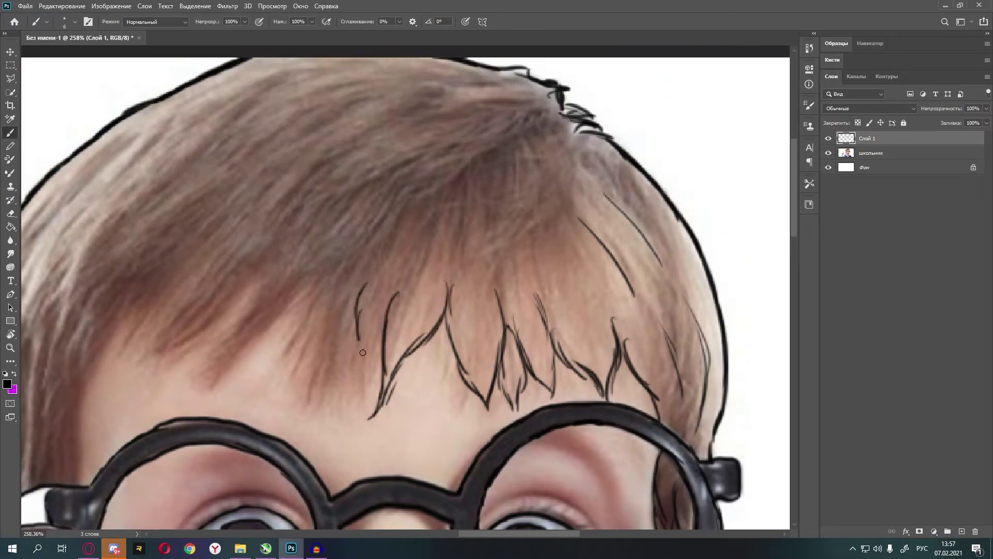
pyautogui.scroll(-3, 341, 247)
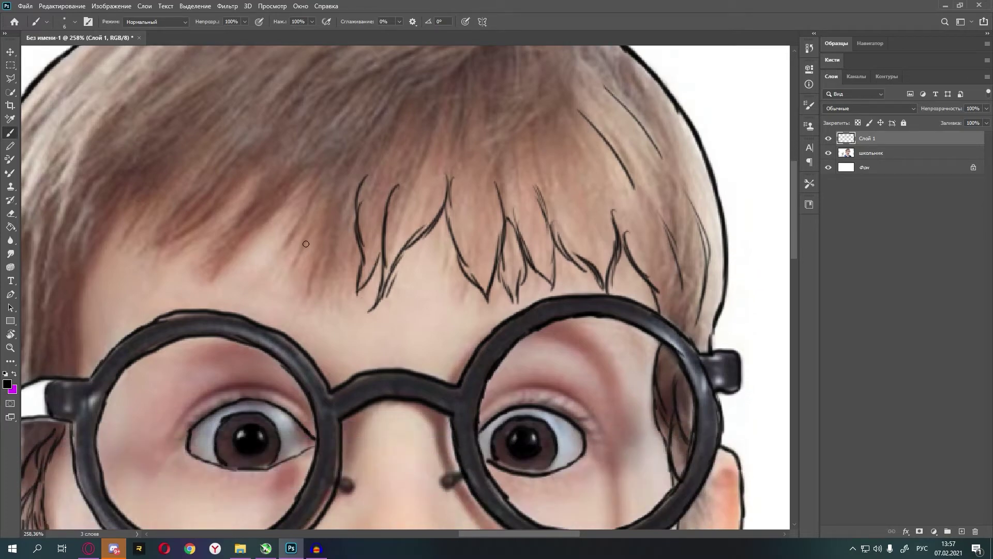
pyautogui.moveTo(352, 185); pyautogui.dragTo(337, 307)
pyautogui.moveTo(356, 270); pyautogui.dragTo(344, 320)
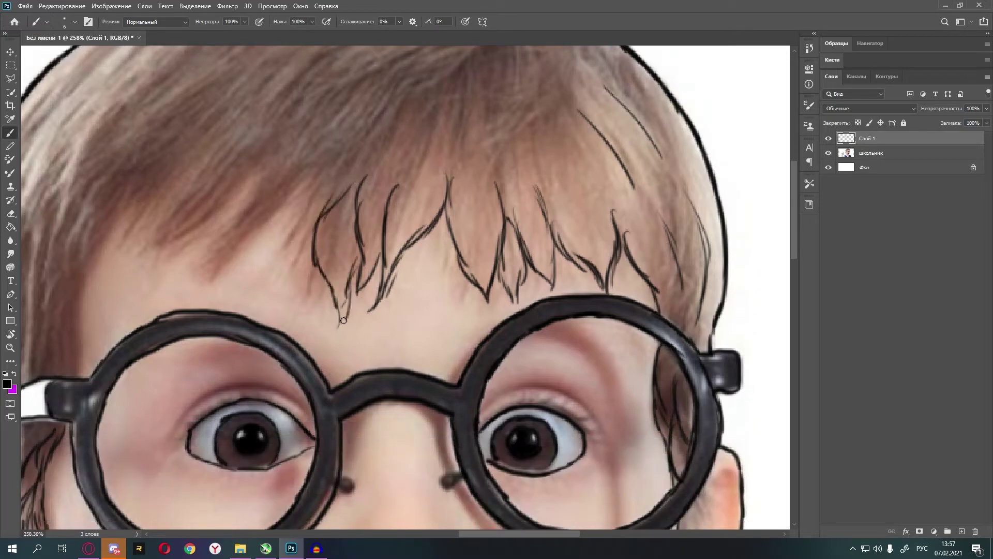
# Step: Finish the fringe's left end with thin strands, a hooked lock and a temple line
pyautogui.moveTo(320, 232); pyautogui.dragTo(278, 299)
pyautogui.moveTo(301, 193); pyautogui.dragTo(286, 282)
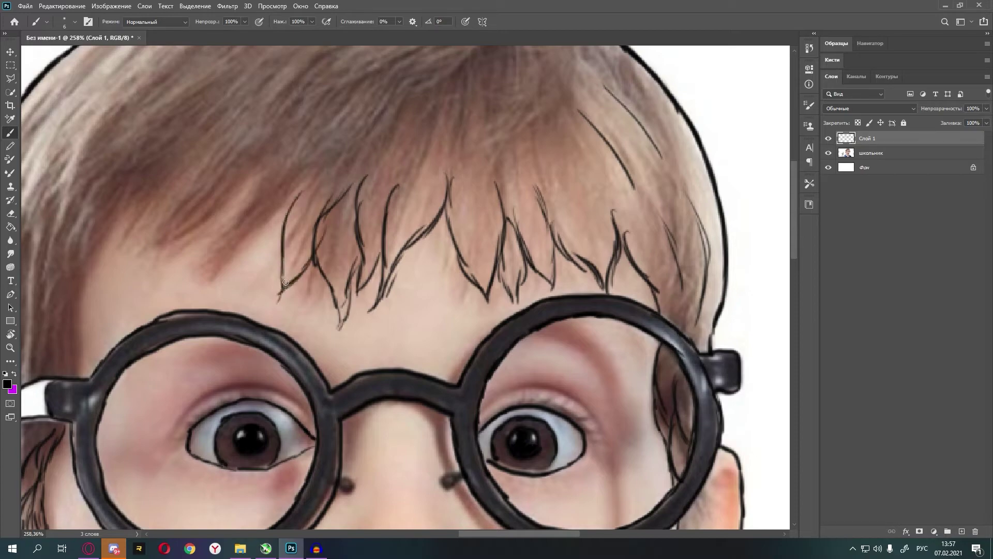
pyautogui.moveTo(279, 208); pyautogui.dragTo(263, 151)
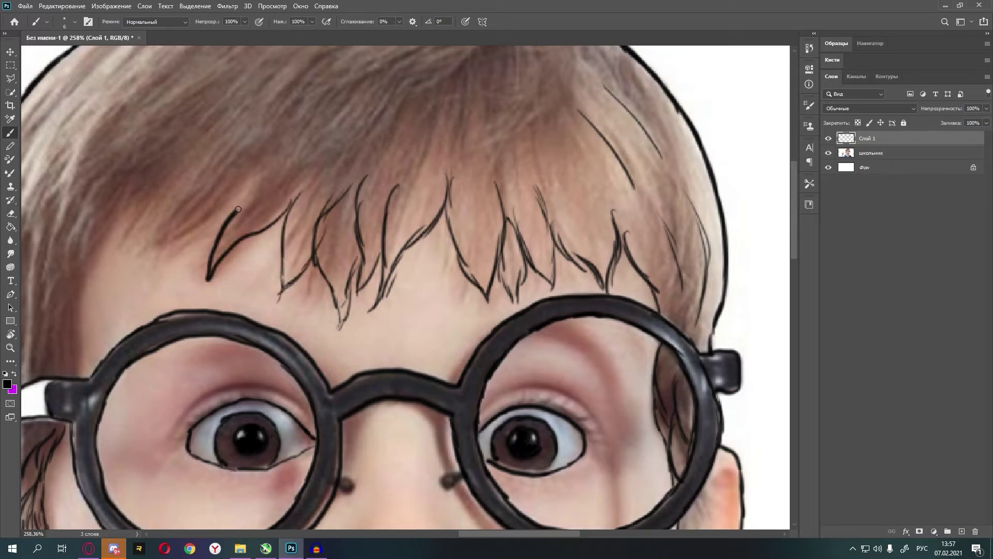
pyautogui.scroll(3, 243, 186)
pyautogui.moveTo(484, 532); pyautogui.dragTo(455, 532)
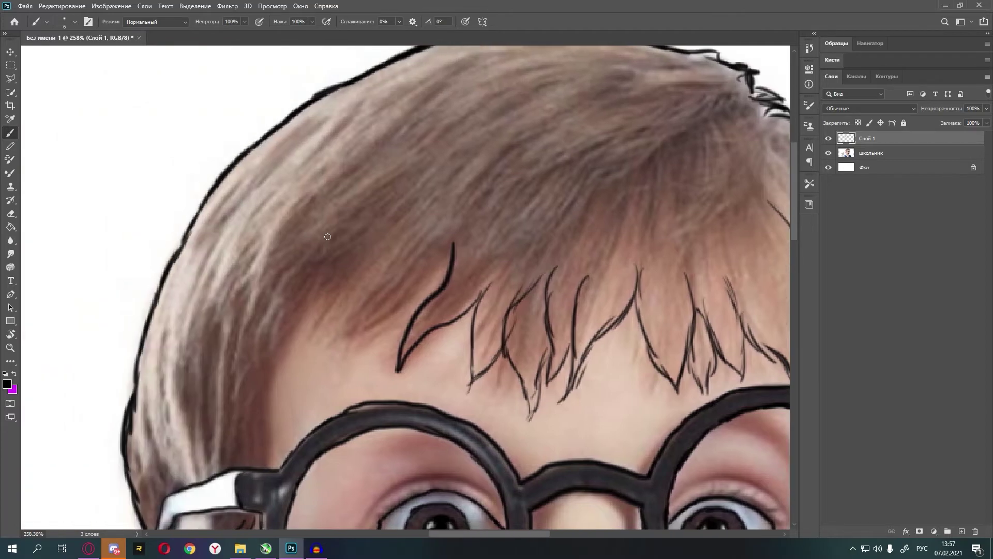
pyautogui.moveTo(447, 254)
pyautogui.mouseDown()
pyautogui.moveTo(334, 371)
pyautogui.moveTo(354, 273)
pyautogui.mouseUp()
pyautogui.moveTo(357, 350); pyautogui.dragTo(331, 373)
pyautogui.moveTo(339, 282)
pyautogui.mouseDown()
pyautogui.moveTo(267, 391)
pyautogui.moveTo(269, 447)
pyautogui.mouseUp()
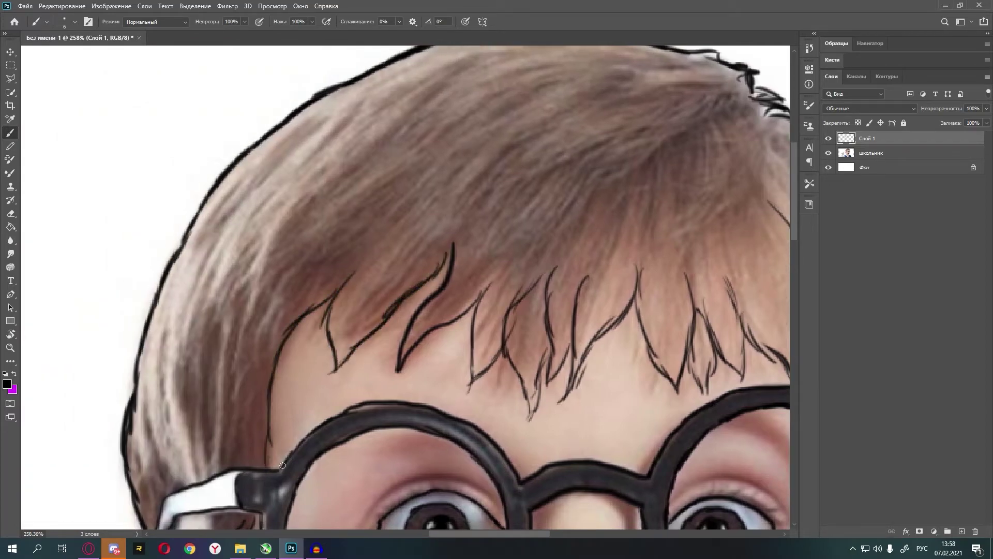
# Step: Draw a long sweeping strand and fan strand lines down from the crown
pyautogui.scroll(5, 285, 463)
pyautogui.moveTo(532, 201)
pyautogui.mouseDown()
pyautogui.moveTo(464, 209)
pyautogui.moveTo(263, 394)
pyautogui.mouseUp()
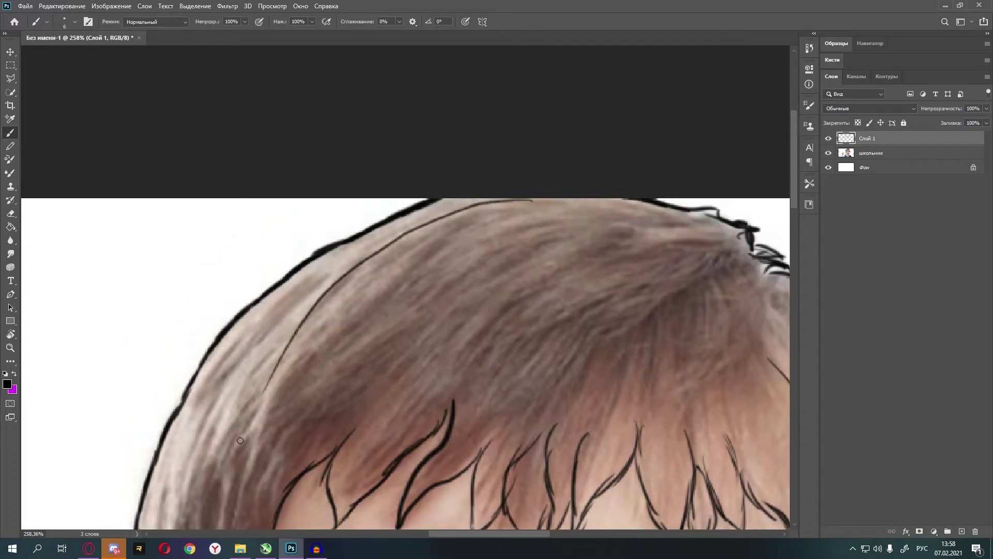
pyautogui.scroll(-1, 513, 466)
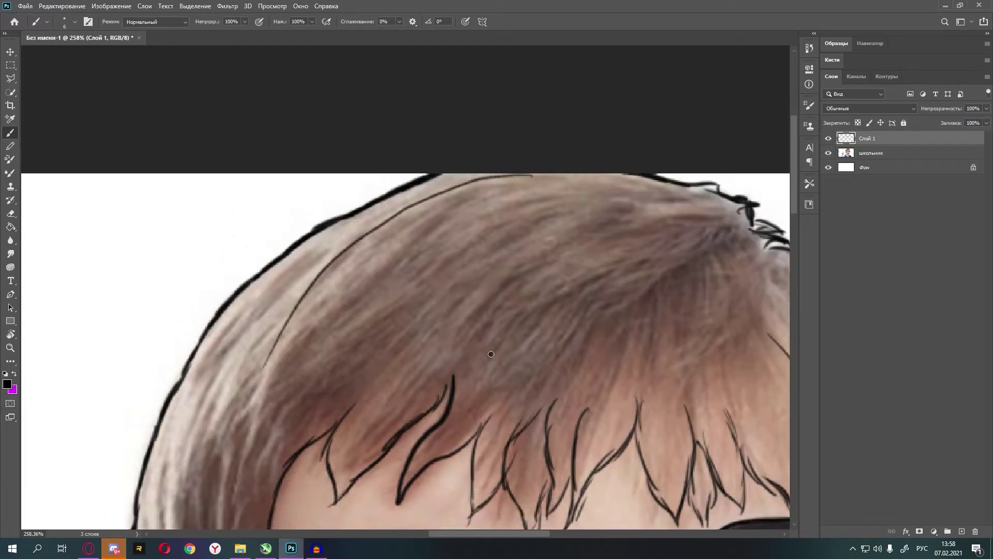
pyautogui.hscroll(10, 495, 528)
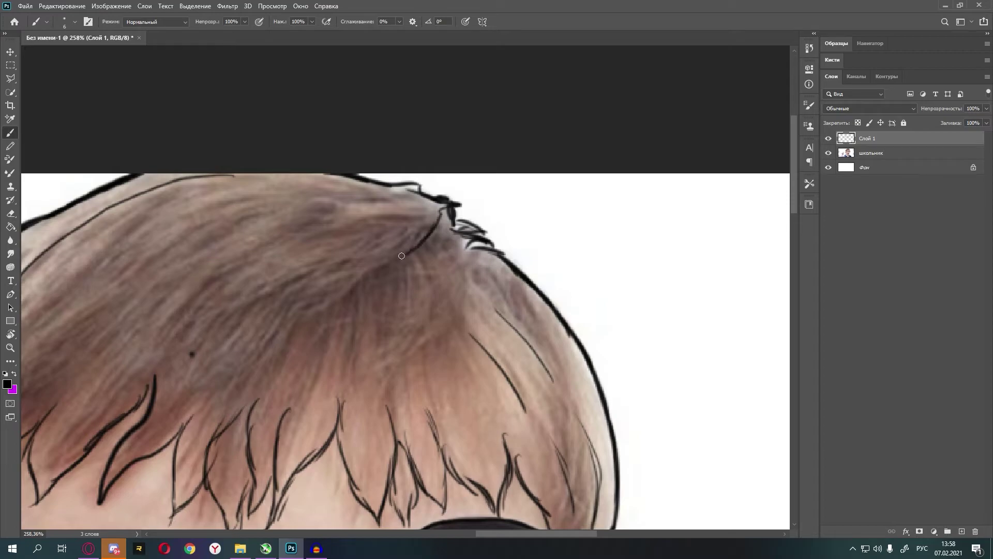
pyautogui.moveTo(441, 210)
pyautogui.mouseDown()
pyautogui.moveTo(350, 295)
pyautogui.moveTo(337, 229)
pyautogui.mouseUp()
pyautogui.moveTo(406, 235); pyautogui.dragTo(316, 311)
# Step: Add strand lines across the upper-left hair, including one long strand
pyautogui.moveTo(454, 260)
pyautogui.mouseDown()
pyautogui.moveTo(362, 315)
pyautogui.moveTo(341, 358)
pyautogui.mouseUp()
pyautogui.moveTo(324, 231)
pyautogui.mouseDown()
pyautogui.moveTo(206, 274)
pyautogui.moveTo(195, 289)
pyautogui.mouseUp()
pyautogui.moveTo(310, 309); pyautogui.dragTo(228, 346)
pyautogui.scroll(2, 261, 226)
pyautogui.moveTo(373, 246)
pyautogui.mouseDown()
pyautogui.moveTo(239, 262)
pyautogui.moveTo(148, 311)
pyautogui.mouseUp()
# Step: Draw two more strands curving down over the left side of the hair
pyautogui.moveTo(488, 532); pyautogui.dragTo(439, 532)
pyautogui.scroll(-4, 388, 253)
pyautogui.scroll(-2, 387, 253)
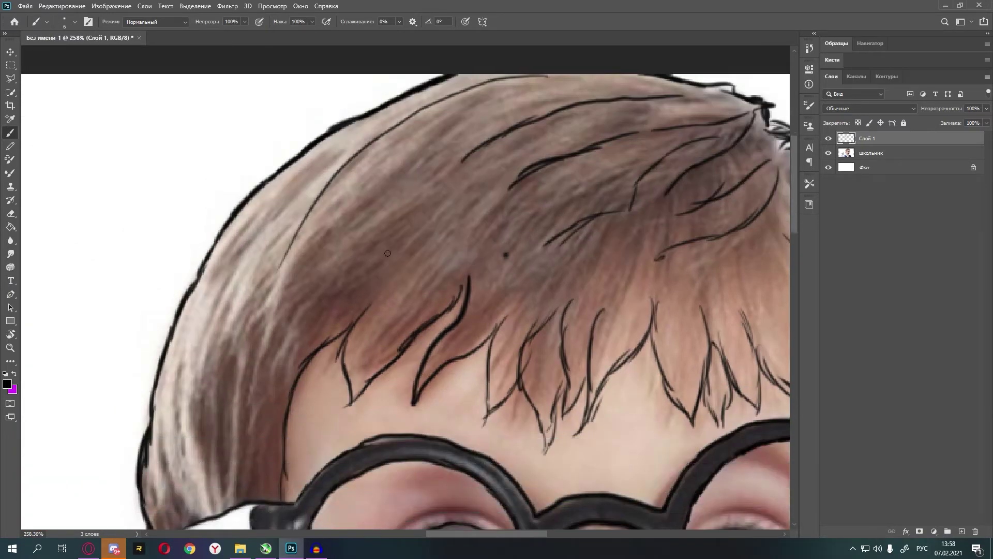
pyautogui.moveTo(302, 200); pyautogui.dragTo(205, 348)
pyautogui.moveTo(334, 284); pyautogui.dragTo(271, 394)
# Step: Add three short vertical strands at the hair's left edge and zoom out
pyautogui.scroll(-1, 239, 282)
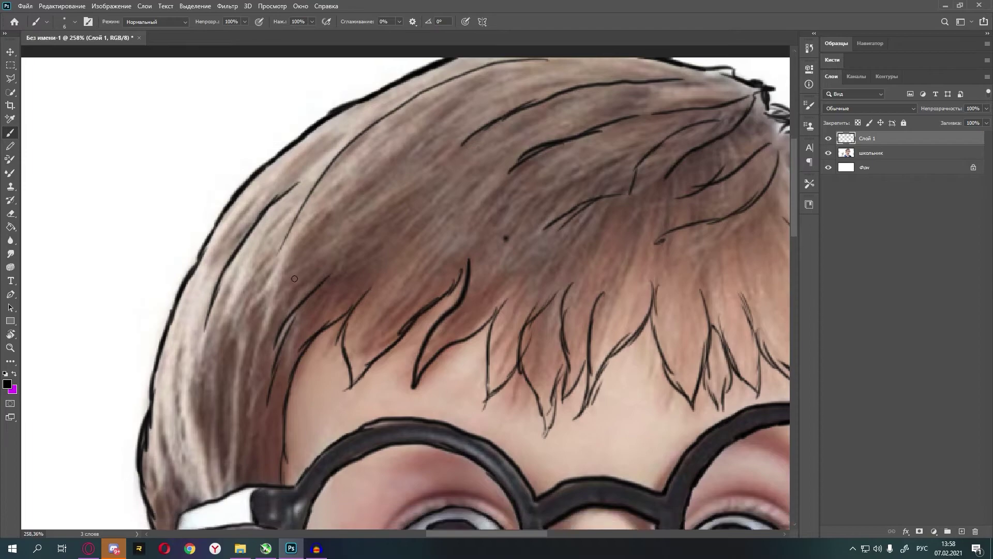
pyautogui.scroll(-4, 239, 283)
pyautogui.moveTo(239, 283); pyautogui.dragTo(238, 369)
pyautogui.moveTo(209, 259); pyautogui.dragTo(201, 371)
pyautogui.moveTo(181, 288); pyautogui.dragTo(169, 396)
pyautogui.scroll(-2, 181, 362)
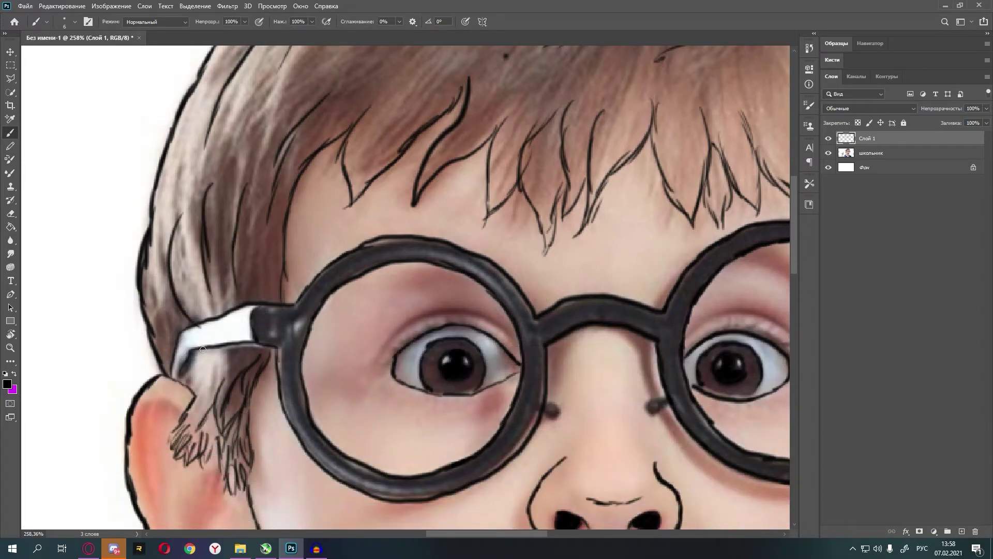
pyautogui.scroll(-6, 421, 375)
pyautogui.click(829, 153)
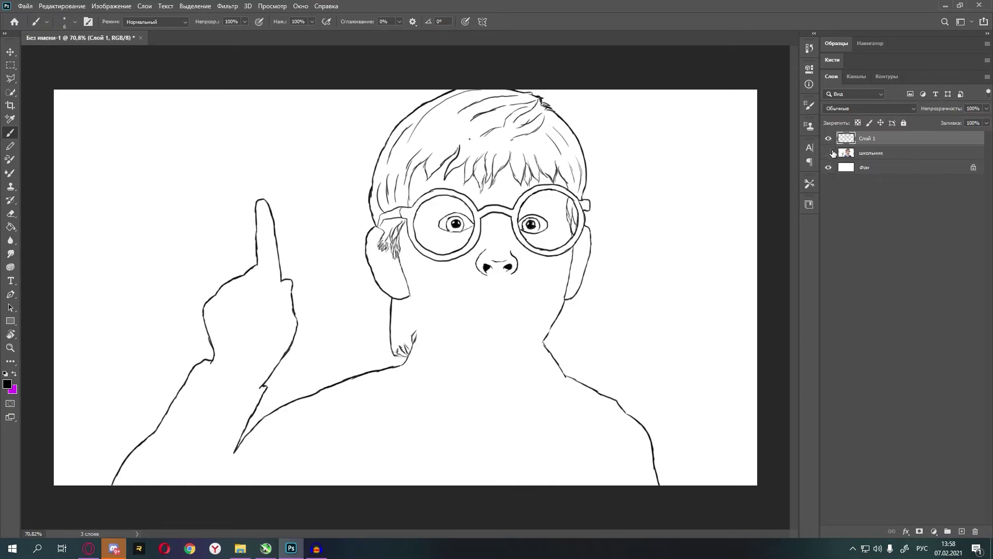
pyautogui.click(829, 153)
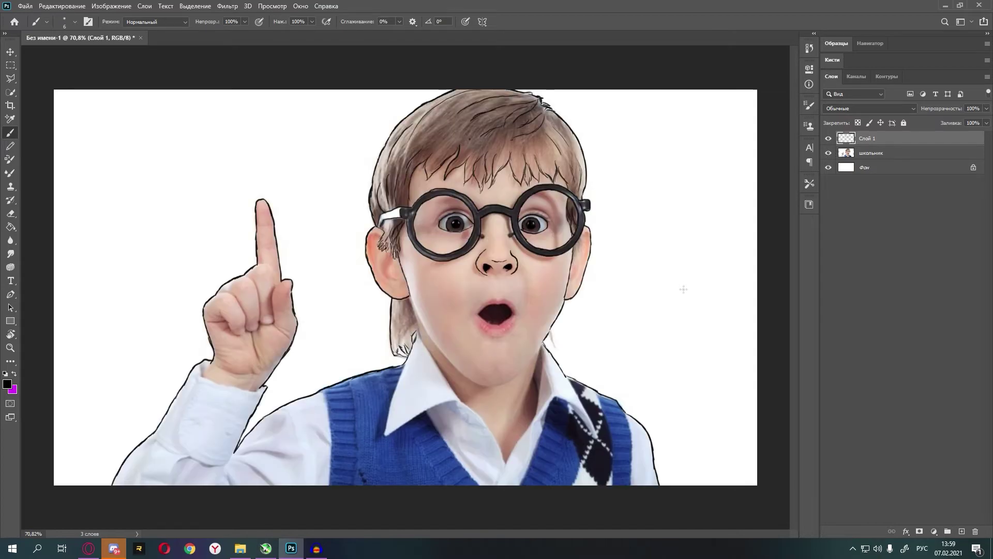
# Step: Zoom in on the mouth and outline the upper lip from its right corner
pyautogui.scroll(1, 554, 333)
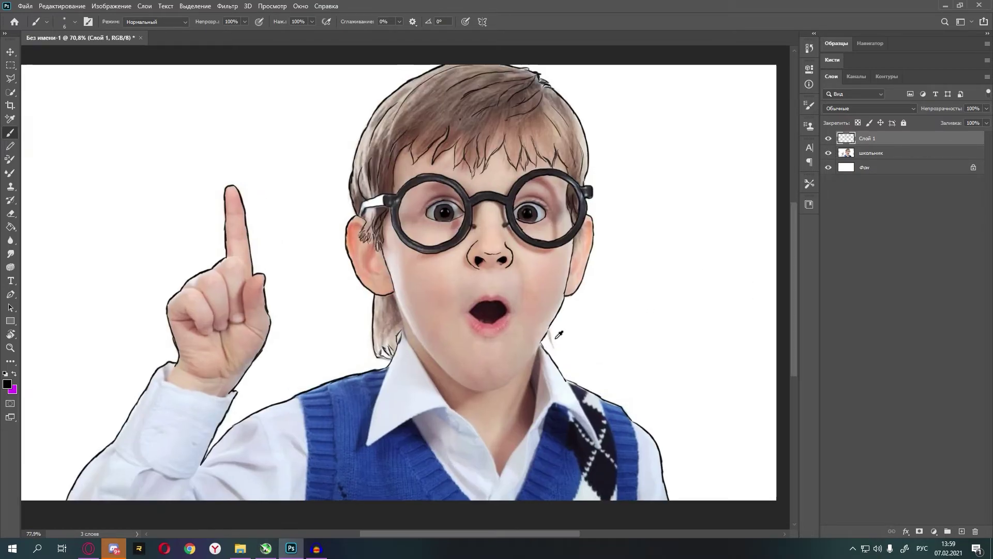
pyautogui.scroll(2, 523, 290)
pyautogui.scroll(2, 475, 278)
pyautogui.scroll(2, 494, 332)
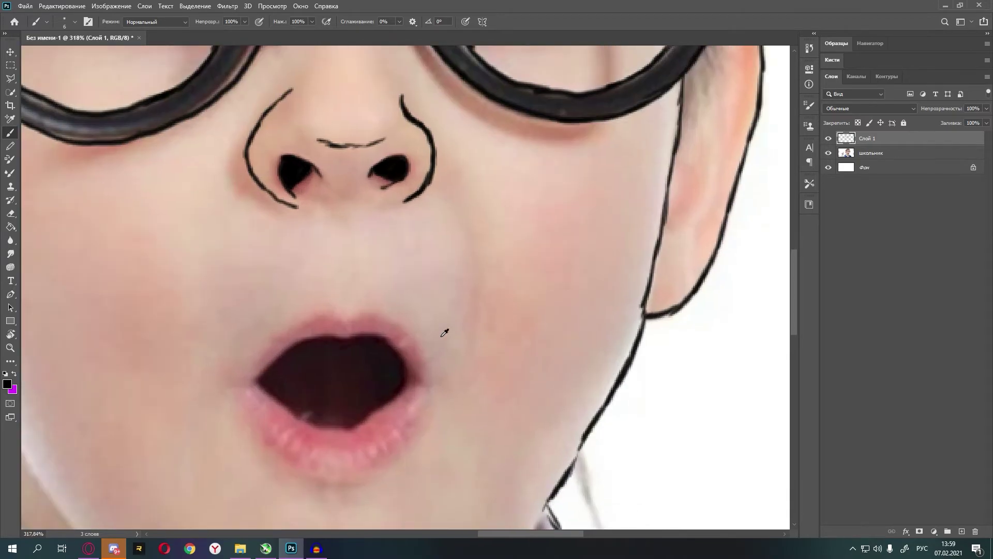
pyautogui.scroll(-2, 387, 336)
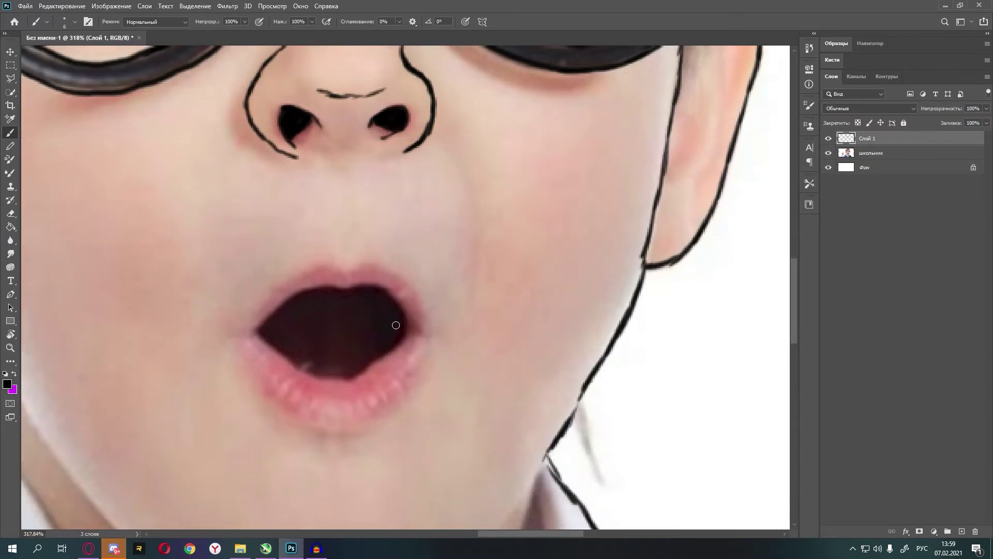
pyautogui.moveTo(425, 326)
pyautogui.mouseDown()
pyautogui.moveTo(396, 273)
pyautogui.moveTo(315, 265)
pyautogui.moveTo(237, 341)
pyautogui.mouseUp()
# Step: Close the lower lip outline and trace the inner edge of the open mouth
pyautogui.scroll(-1, 302, 261)
pyautogui.scroll(-2, 302, 261)
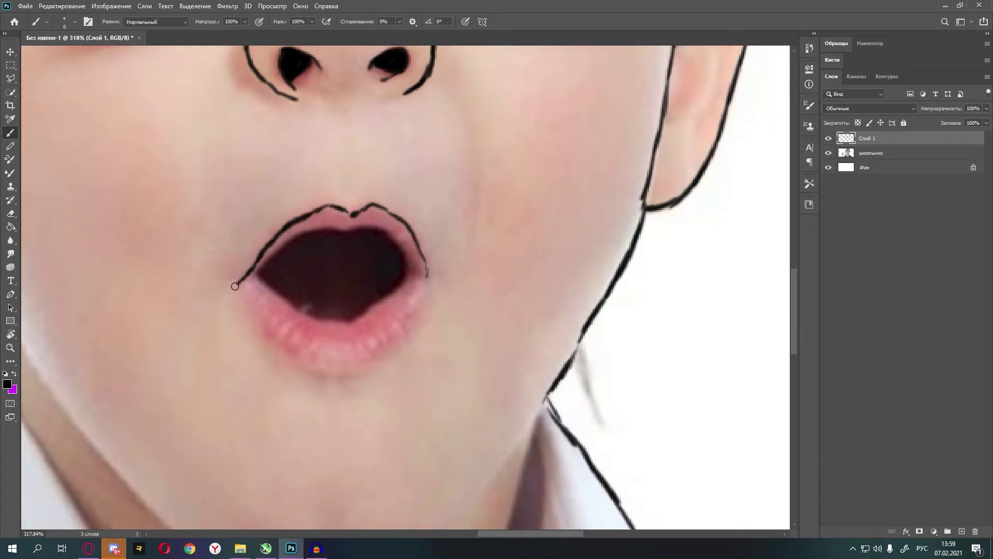
pyautogui.moveTo(238, 283)
pyautogui.mouseDown()
pyautogui.moveTo(259, 318)
pyautogui.moveTo(337, 371)
pyautogui.mouseUp()
pyautogui.moveTo(420, 273)
pyautogui.mouseDown()
pyautogui.moveTo(409, 321)
pyautogui.moveTo(337, 371)
pyautogui.mouseUp()
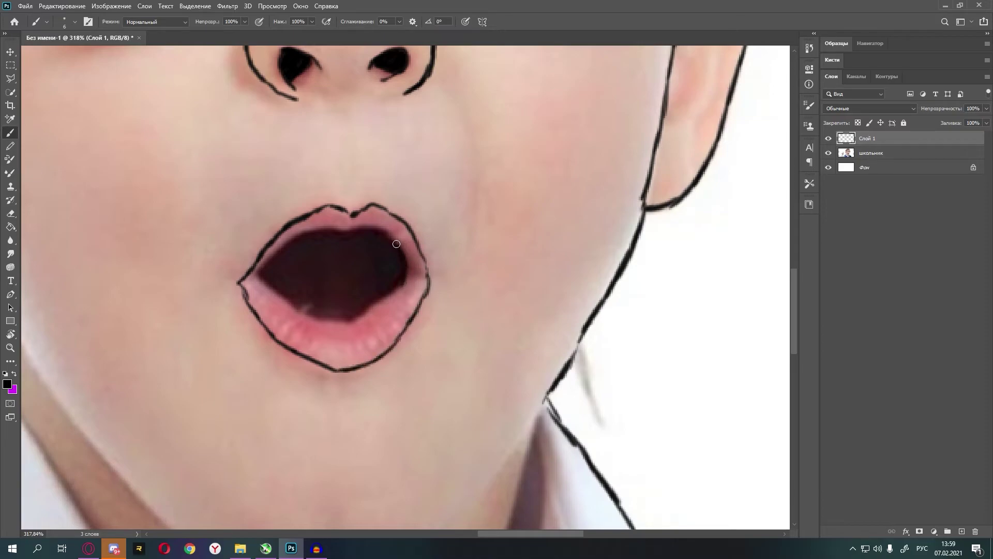
pyautogui.moveTo(396, 243)
pyautogui.mouseDown()
pyautogui.moveTo(352, 228)
pyautogui.moveTo(300, 232)
pyautogui.moveTo(259, 272)
pyautogui.moveTo(304, 315)
pyautogui.moveTo(364, 306)
pyautogui.moveTo(401, 280)
pyautogui.mouseUp()
# Step: Fit the image to screen and toggle the школьник layer to check the lines
pyautogui.hotkey('ctrl', '0')
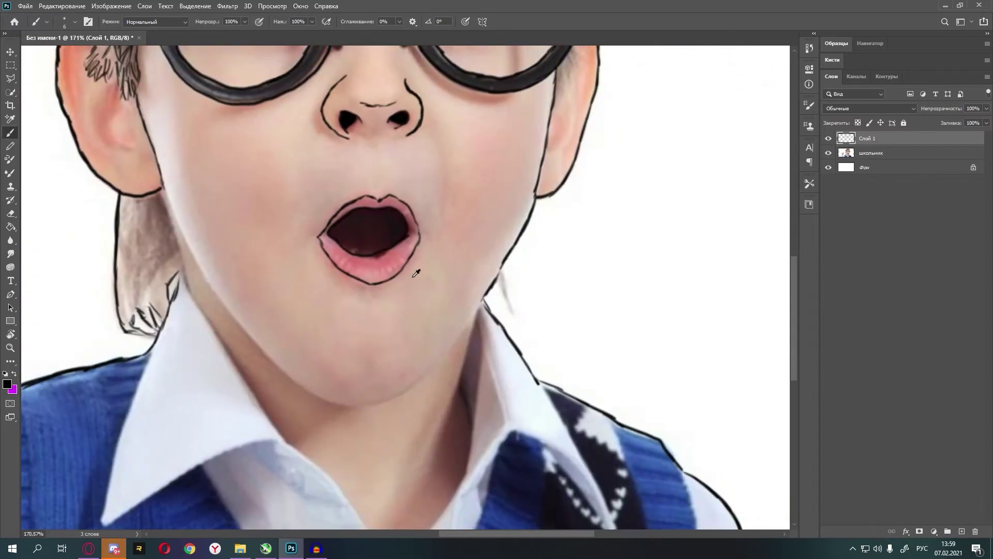
pyautogui.click(828, 153)
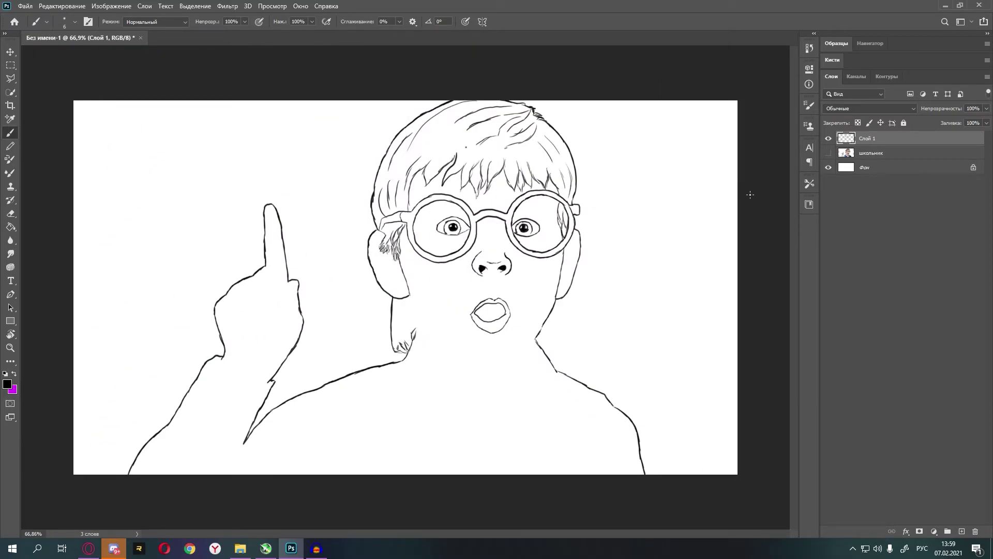
pyautogui.click(828, 153)
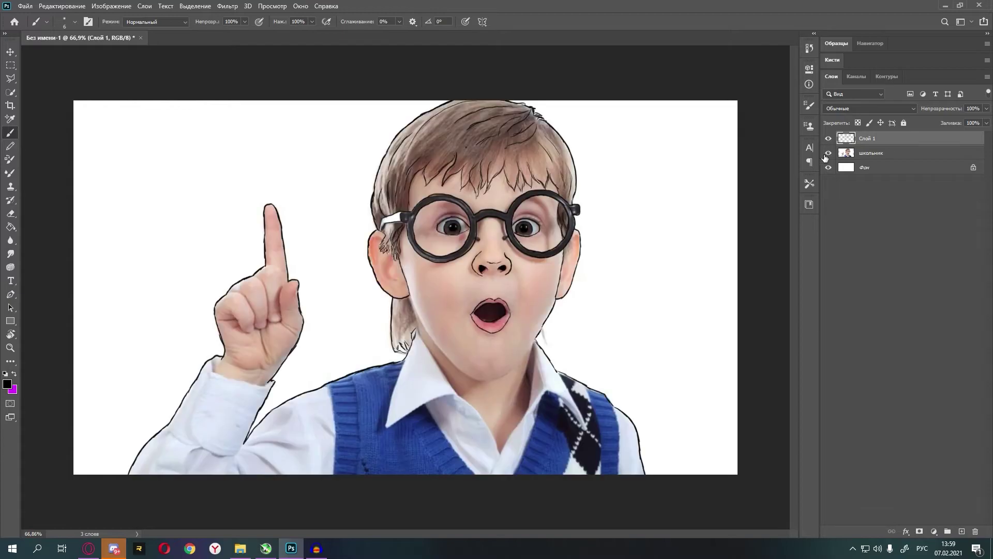
pyautogui.scroll(2, 629, 256)
# Step: Outline the row of upper teeth inside the mouth, extending it left and right
pyautogui.scroll(2, 628, 257)
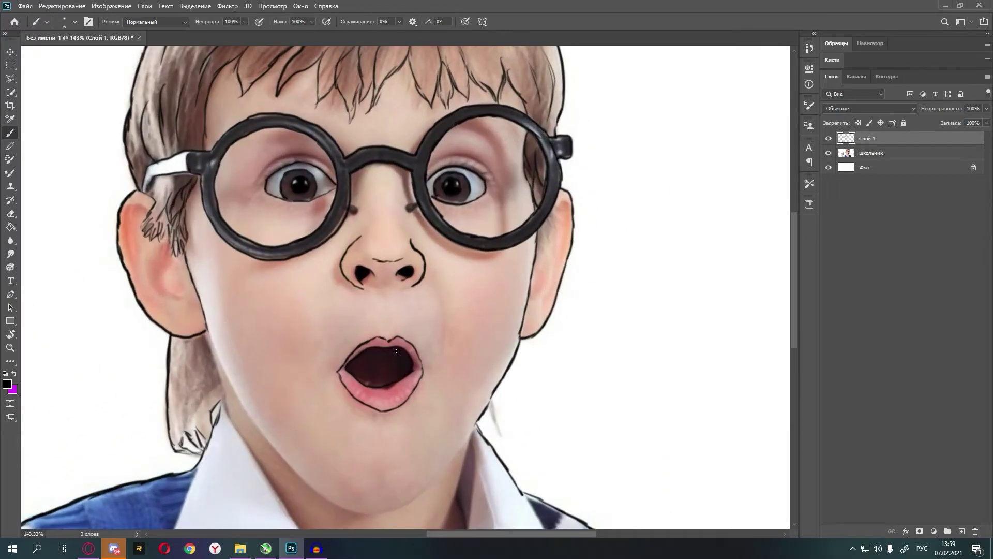
pyautogui.scroll(2, 402, 346)
pyautogui.scroll(1, 406, 392)
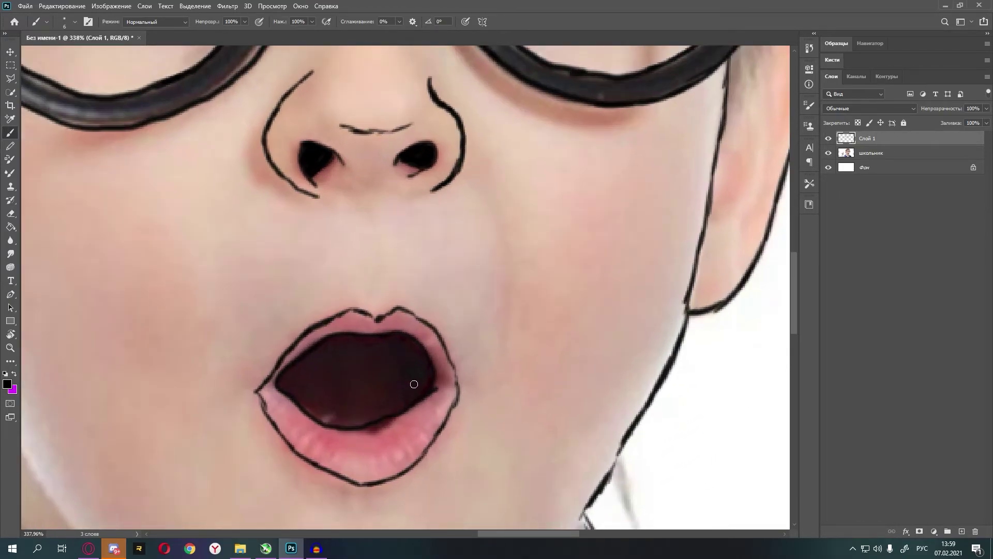
pyautogui.scroll(1, 434, 362)
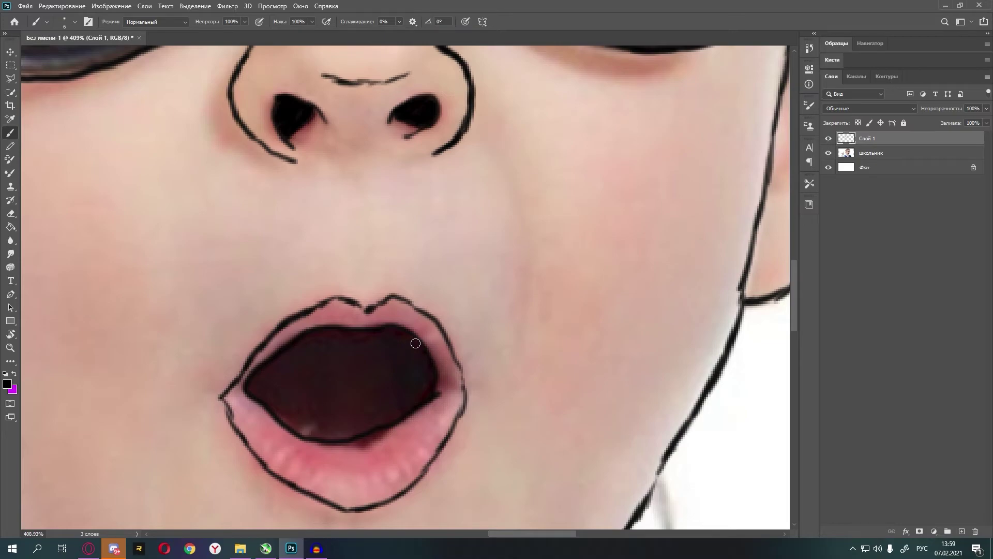
pyautogui.scroll(-2, 417, 342)
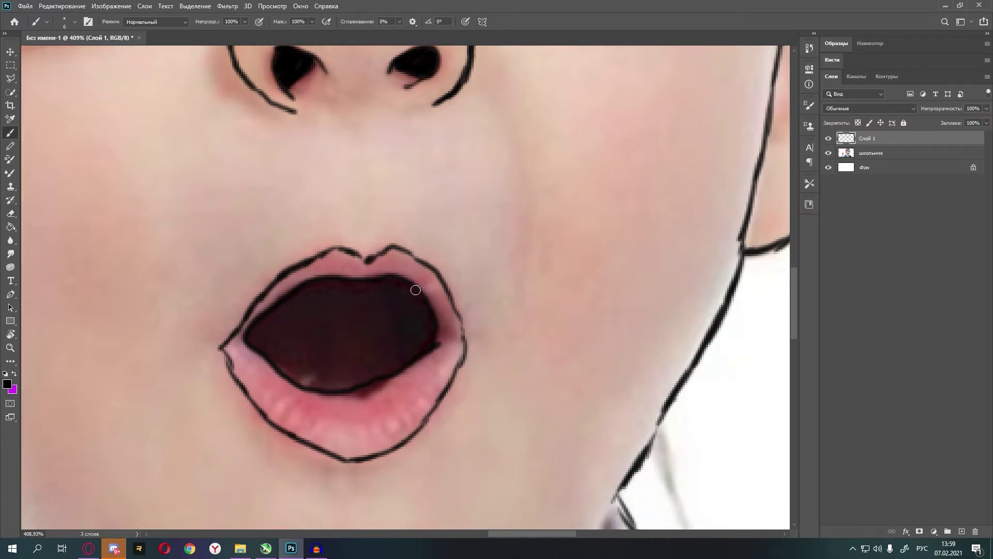
pyautogui.moveTo(396, 274)
pyautogui.mouseDown()
pyautogui.moveTo(397, 306)
pyautogui.moveTo(373, 310)
pyautogui.moveTo(372, 281)
pyautogui.moveTo(359, 308)
pyautogui.moveTo(341, 283)
pyautogui.moveTo(319, 282)
pyautogui.mouseUp()
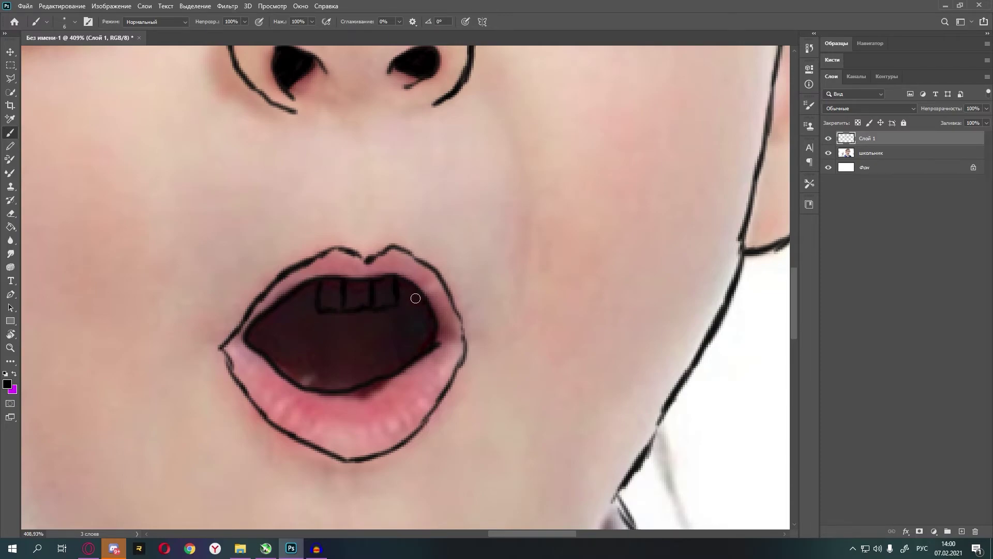
pyautogui.moveTo(416, 298); pyautogui.dragTo(395, 303)
pyautogui.moveTo(315, 308); pyautogui.dragTo(275, 307)
# Step: Hide the школьник photo layer to review the line art, then show it again
pyautogui.scroll(-3, 282, 300)
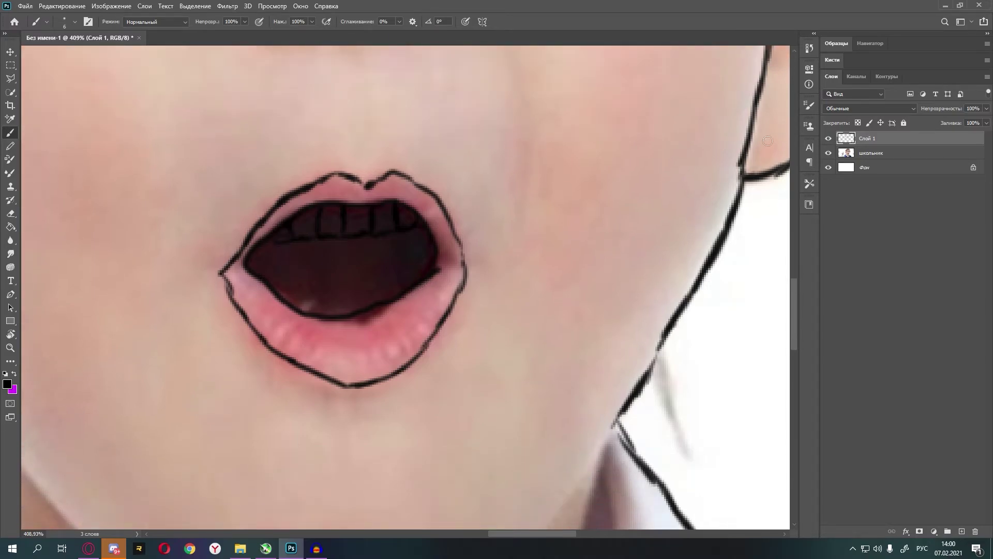
pyautogui.click(829, 153)
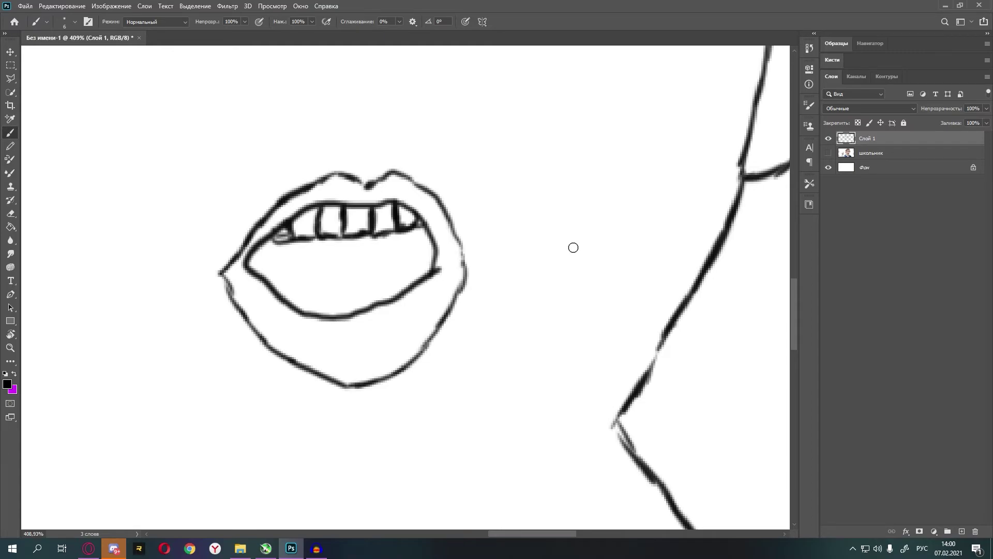
pyautogui.scroll(-4, 573, 247)
pyautogui.scroll(-4, 647, 217)
pyautogui.scroll(-1, 730, 190)
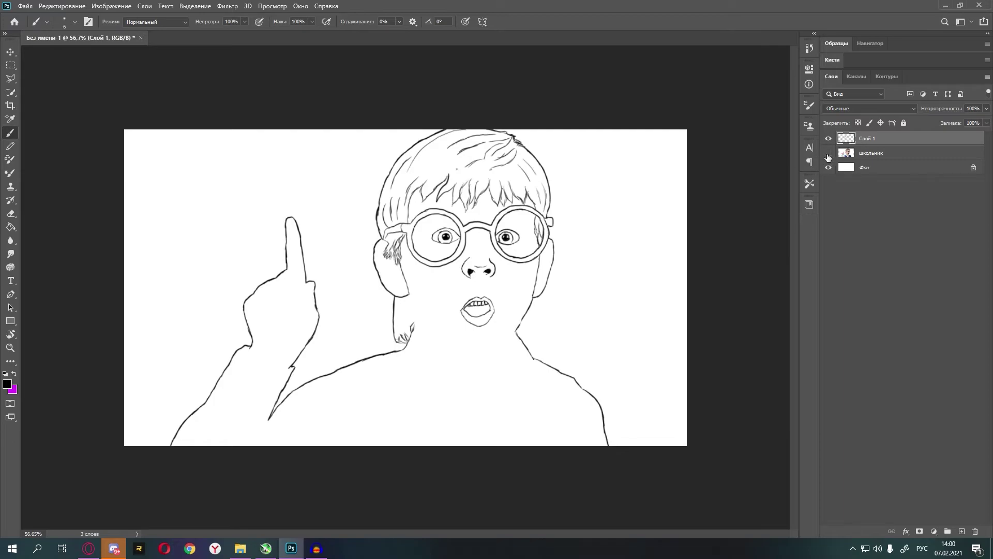
pyautogui.click(829, 154)
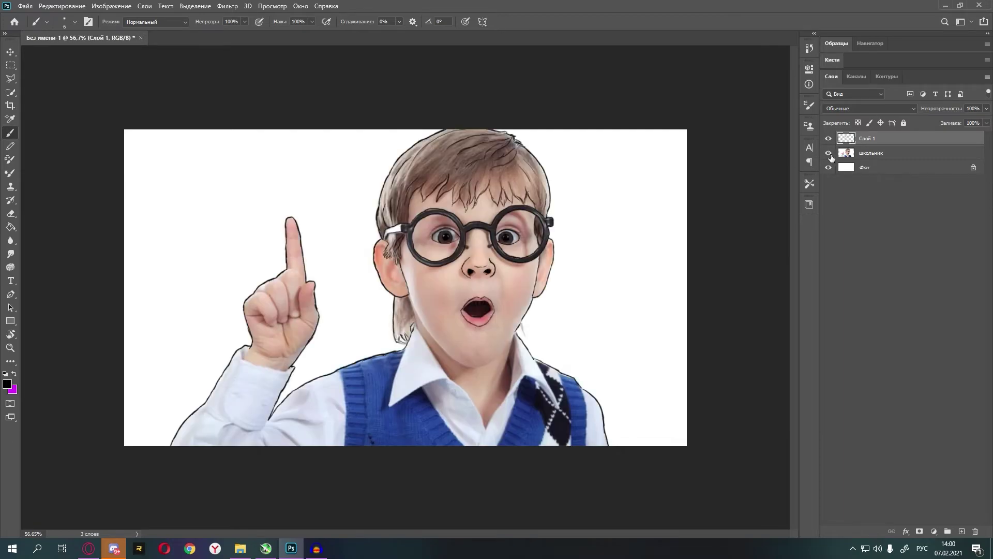
# Step: Trace the right side of the jaw down toward the chin
pyautogui.scroll(3, 335, 348)
pyautogui.scroll(2, 516, 305)
pyautogui.scroll(2, 517, 305)
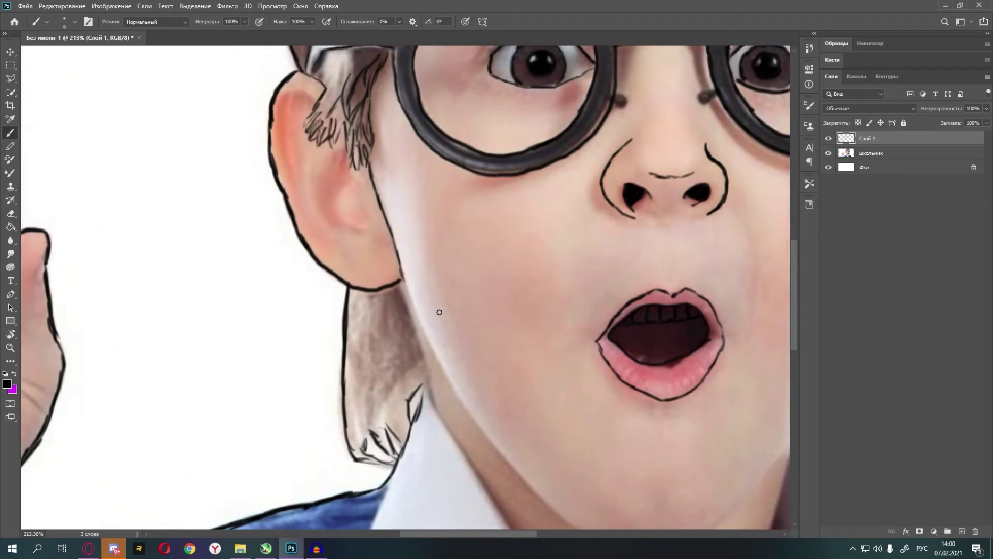
pyautogui.scroll(1, 441, 315)
pyautogui.scroll(-2, 442, 316)
pyautogui.moveTo(401, 161)
pyautogui.mouseDown()
pyautogui.moveTo(458, 280)
pyautogui.moveTo(517, 357)
pyautogui.mouseUp()
pyautogui.scroll(-1, 517, 357)
pyautogui.moveTo(500, 534); pyautogui.dragTo(551, 533)
pyautogui.moveTo(510, 265)
pyautogui.mouseDown()
pyautogui.moveTo(404, 382)
pyautogui.moveTo(352, 398)
pyautogui.mouseUp()
# Step: Draw the chin and the lines running down both sides of the neck
pyautogui.scroll(-1, 352, 398)
pyautogui.moveTo(230, 273)
pyautogui.mouseDown()
pyautogui.moveTo(337, 339)
pyautogui.moveTo(284, 325)
pyautogui.mouseUp()
pyautogui.scroll(1, 258, 323)
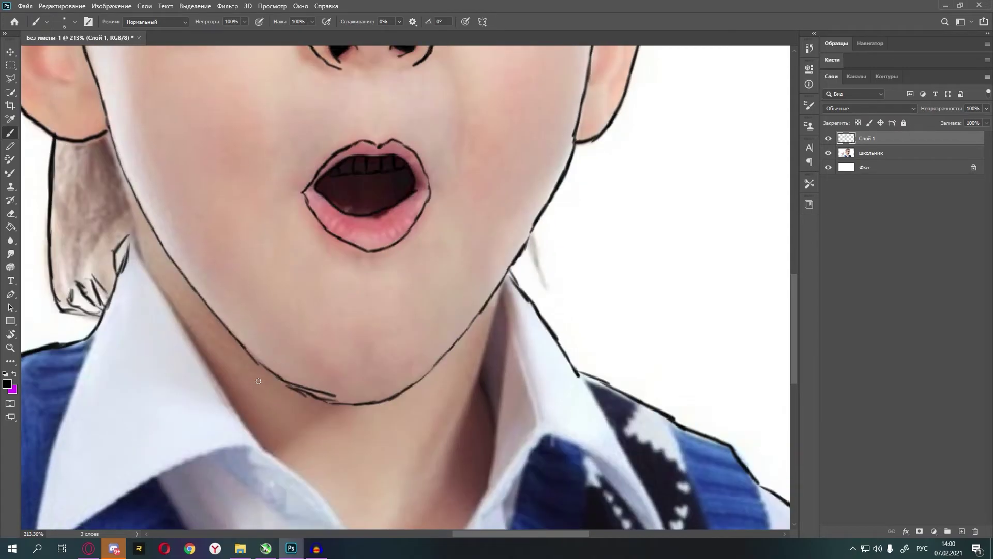
pyautogui.scroll(-3, 430, 310)
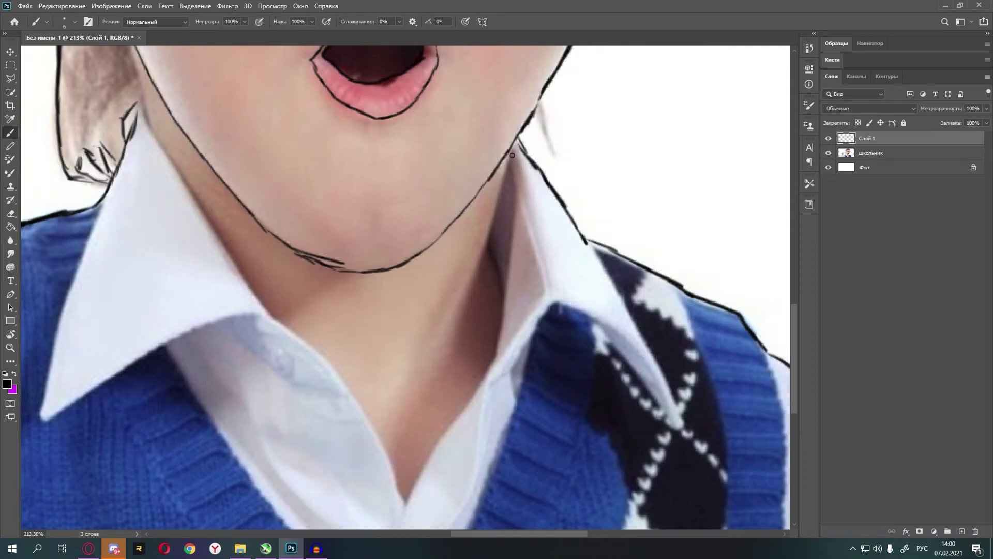
pyautogui.moveTo(505, 165)
pyautogui.mouseDown()
pyautogui.moveTo(468, 291)
pyautogui.moveTo(500, 299)
pyautogui.moveTo(494, 359)
pyautogui.moveTo(469, 357)
pyautogui.moveTo(410, 459)
pyautogui.mouseUp()
pyautogui.scroll(-1, 494, 359)
pyautogui.moveTo(268, 280)
pyautogui.mouseDown()
pyautogui.moveTo(309, 304)
pyautogui.moveTo(370, 384)
pyautogui.moveTo(403, 458)
pyautogui.mouseUp()
pyautogui.scroll(2, 399, 444)
pyautogui.scroll(2, 141, 182)
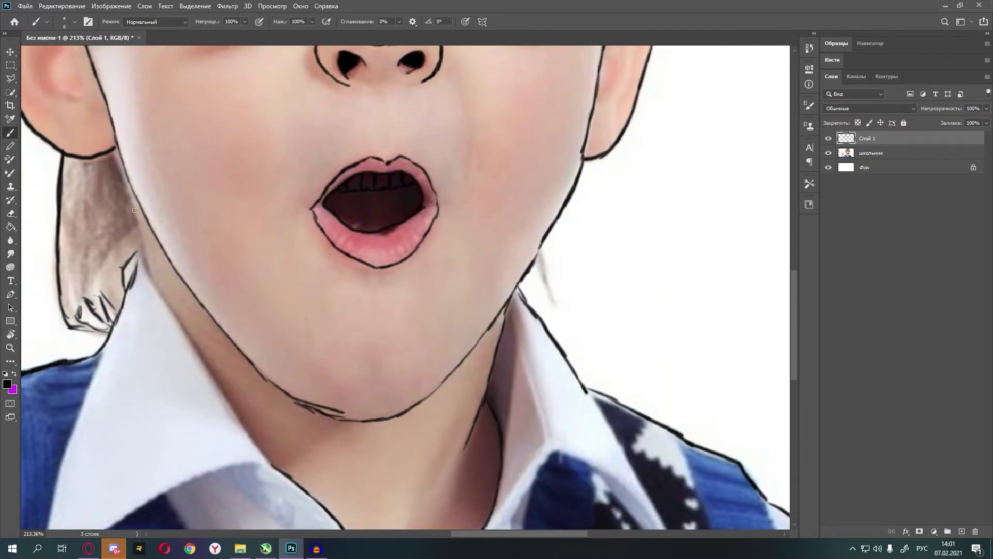
pyautogui.moveTo(127, 190)
pyautogui.mouseDown()
pyautogui.moveTo(184, 336)
pyautogui.moveTo(276, 465)
pyautogui.mouseUp()
# Step: Outline the right shirt collar, including its fold and pointed tip
pyautogui.scroll(-2, 284, 477)
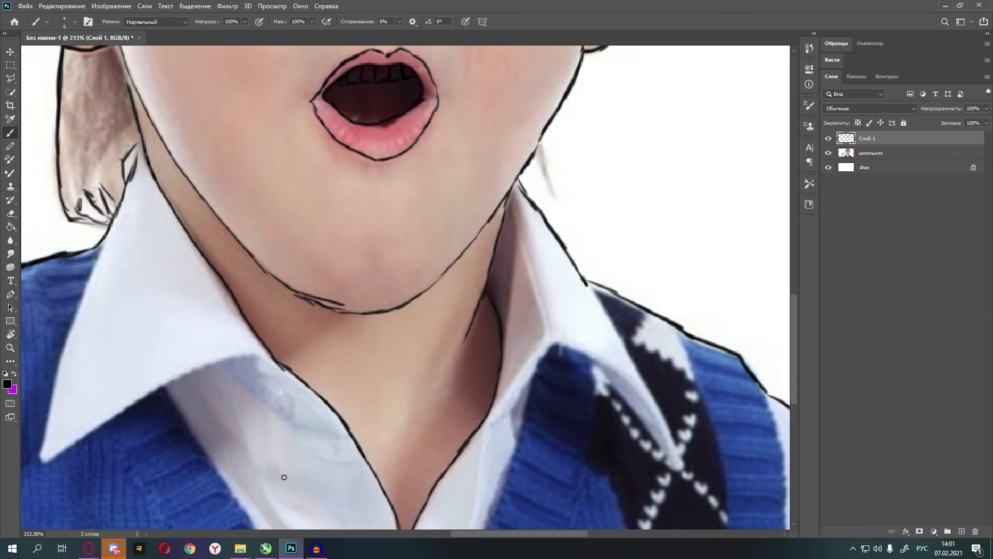
pyautogui.hscroll(1, 484, 487)
pyautogui.hscroll(2, 420, 186)
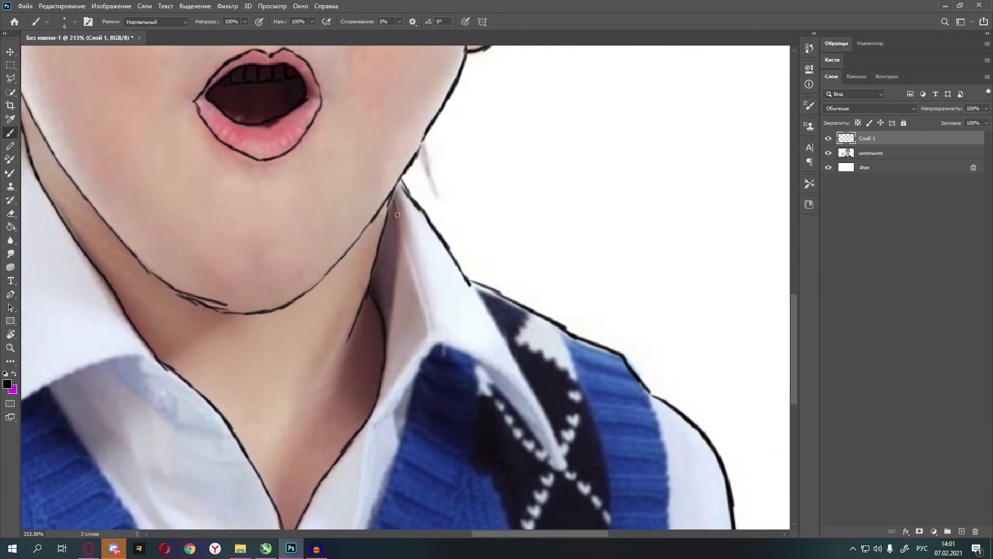
pyautogui.moveTo(398, 215); pyautogui.dragTo(428, 311)
pyautogui.scroll(-1, 428, 310)
pyautogui.moveTo(470, 223)
pyautogui.mouseDown()
pyautogui.moveTo(541, 347)
pyautogui.moveTo(556, 399)
pyautogui.mouseUp()
pyautogui.moveTo(477, 302)
pyautogui.mouseDown()
pyautogui.moveTo(557, 396)
pyautogui.moveTo(479, 304)
pyautogui.moveTo(432, 283)
pyautogui.moveTo(366, 386)
pyautogui.mouseUp()
# Step: Trace the left edge of the shirt collar
pyautogui.scroll(-1, 421, 290)
pyautogui.scroll(-5, 407, 231)
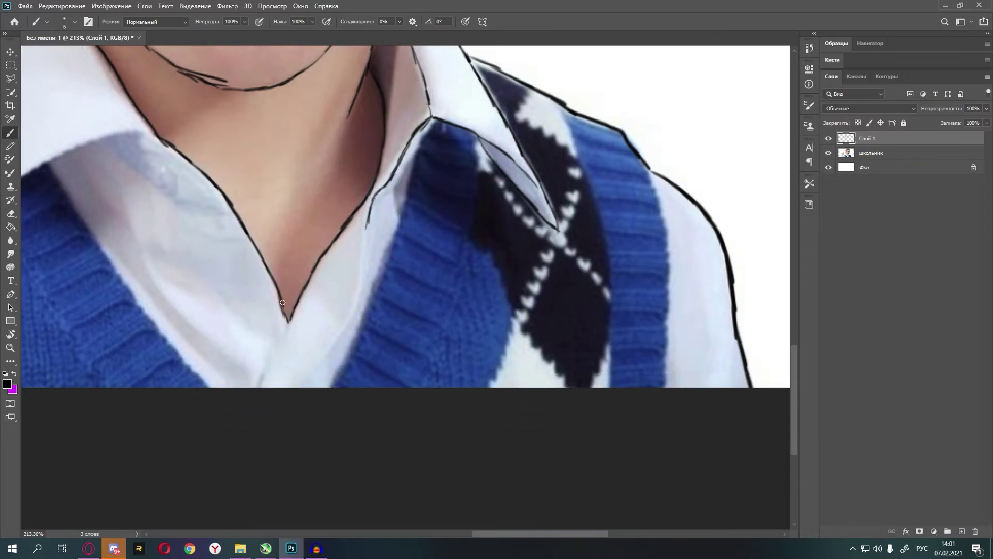
pyautogui.moveTo(546, 534); pyautogui.dragTo(476, 534)
pyautogui.scroll(4, 369, 192)
pyautogui.moveTo(377, 154)
pyautogui.mouseDown()
pyautogui.moveTo(329, 287)
pyautogui.moveTo(314, 369)
pyautogui.moveTo(451, 286)
pyautogui.moveTo(539, 267)
pyautogui.moveTo(563, 286)
pyautogui.mouseUp()
# Step: Zoom in and paint black strokes along the sweater vest's left edge
pyautogui.hotkey('ctrl', '0')
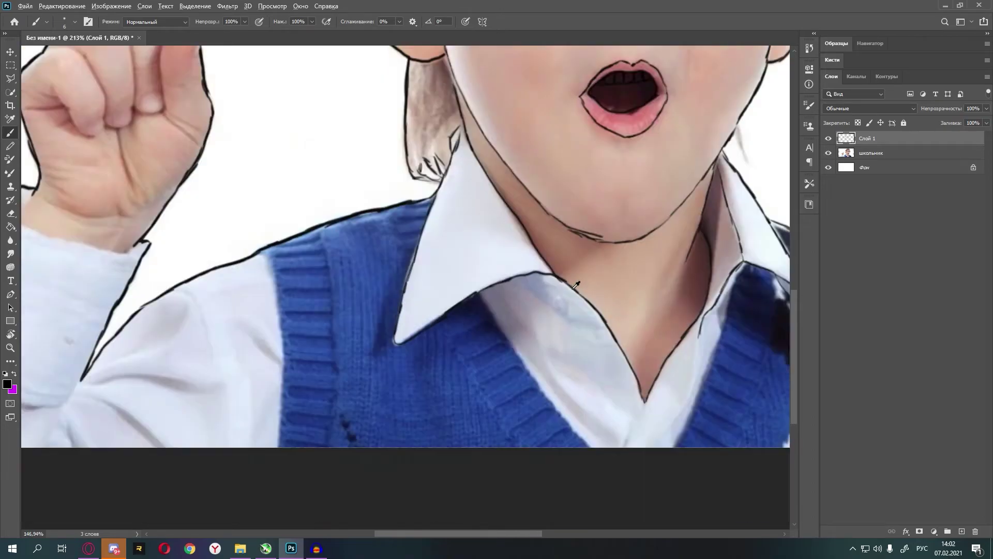
pyautogui.scroll(2, 542, 238)
pyautogui.scroll(2, 621, 337)
pyautogui.scroll(3, 776, 440)
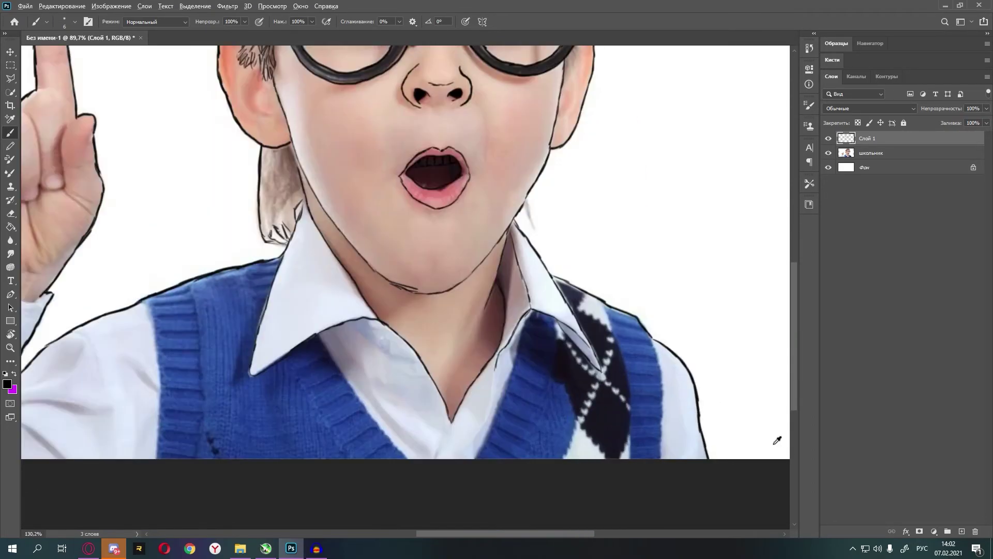
pyautogui.scroll(1, 656, 406)
pyautogui.scroll(1, 656, 406)
pyautogui.scroll(-4, 656, 406)
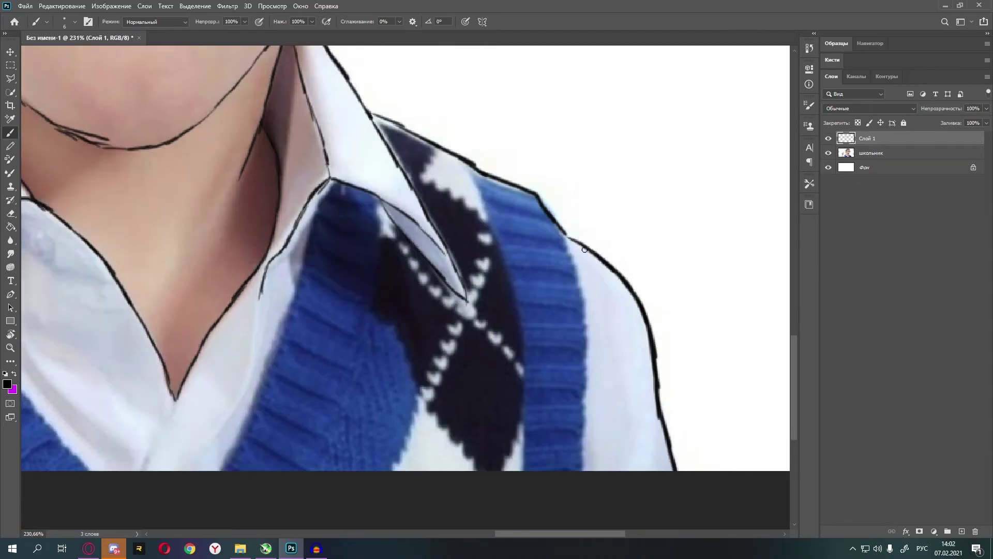
pyautogui.moveTo(566, 258)
pyautogui.mouseDown()
pyautogui.moveTo(564, 238)
pyautogui.moveTo(588, 349)
pyautogui.moveTo(582, 436)
pyautogui.mouseUp()
pyautogui.scroll(-1, 587, 349)
pyautogui.scroll(2, 343, 294)
pyautogui.scroll(-1, 315, 229)
pyautogui.moveTo(313, 235)
pyautogui.mouseDown()
pyautogui.moveTo(270, 380)
pyautogui.moveTo(222, 478)
pyautogui.mouseUp()
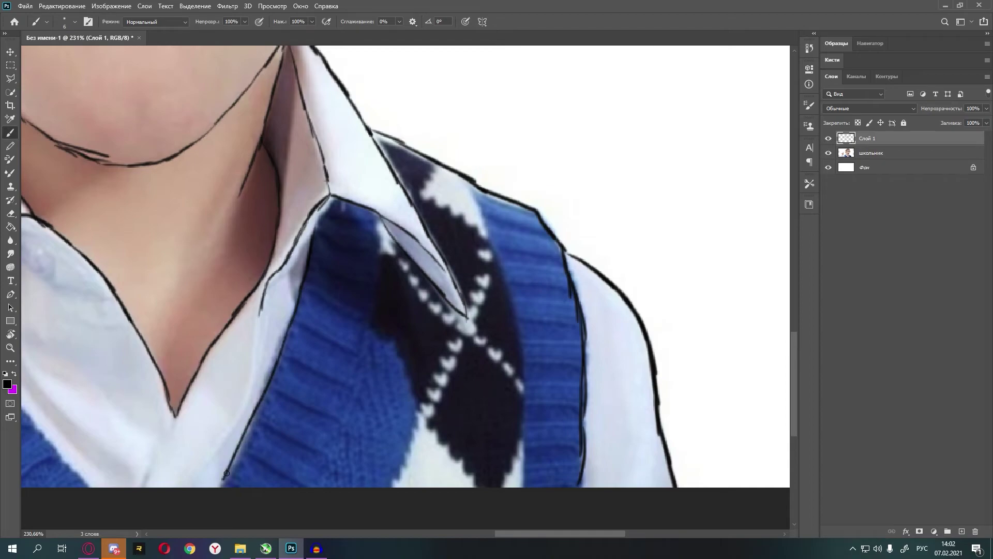
# Step: Draw black lines from the collar down along the vest's V-neck ribbing
pyautogui.scroll(1, 223, 479)
pyautogui.scroll(-1, 513, 318)
pyautogui.moveTo(468, 181)
pyautogui.mouseDown()
pyautogui.moveTo(496, 272)
pyautogui.moveTo(524, 481)
pyautogui.mouseUp()
pyautogui.scroll(-1, 452, 315)
pyautogui.scroll(1, 452, 316)
pyautogui.moveTo(377, 230)
pyautogui.mouseDown()
pyautogui.moveTo(374, 319)
pyautogui.moveTo(324, 479)
pyautogui.mouseUp()
pyautogui.scroll(-1, 325, 432)
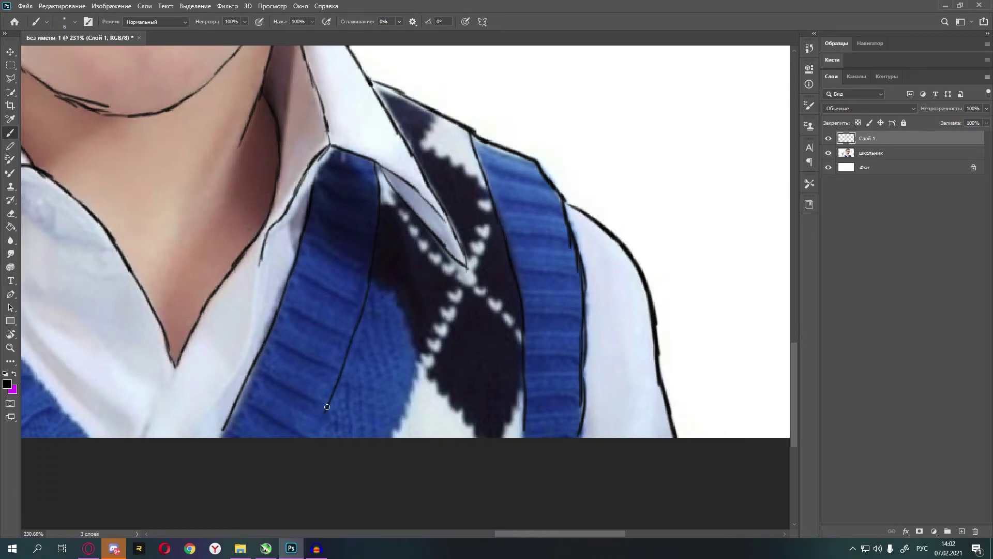
pyautogui.moveTo(326, 406); pyautogui.dragTo(311, 444)
# Step: Extend the sweater-edge and argyle-stripe outlines to the image bottom, then zoom back out
pyautogui.scroll(-1, 313, 420)
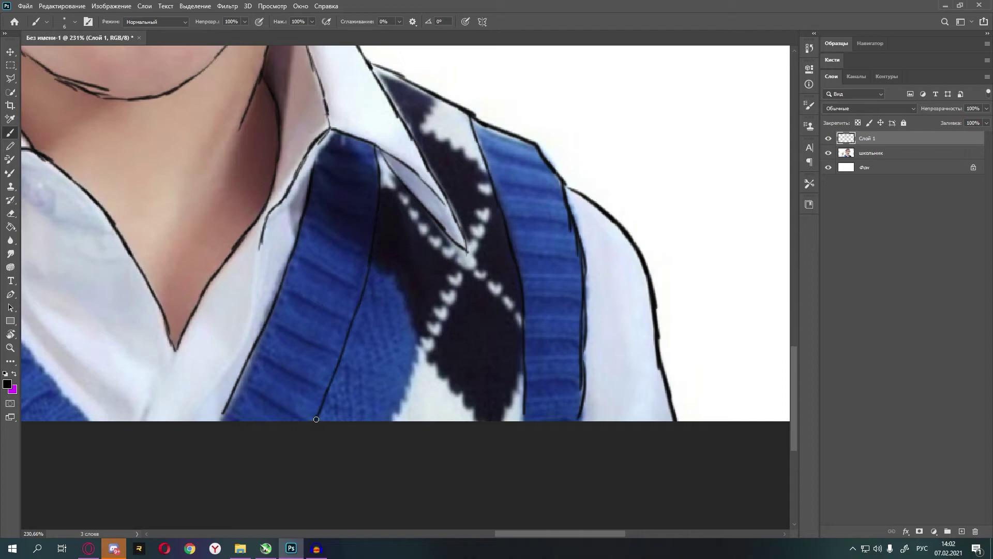
pyautogui.scroll(-3, 322, 418)
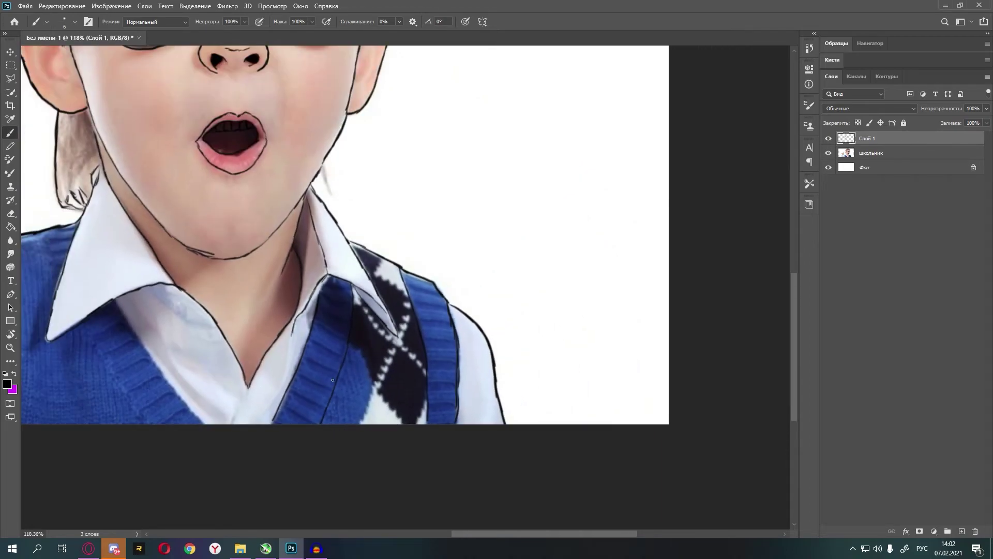
pyautogui.scroll(2, 333, 379)
pyautogui.scroll(2, 277, 426)
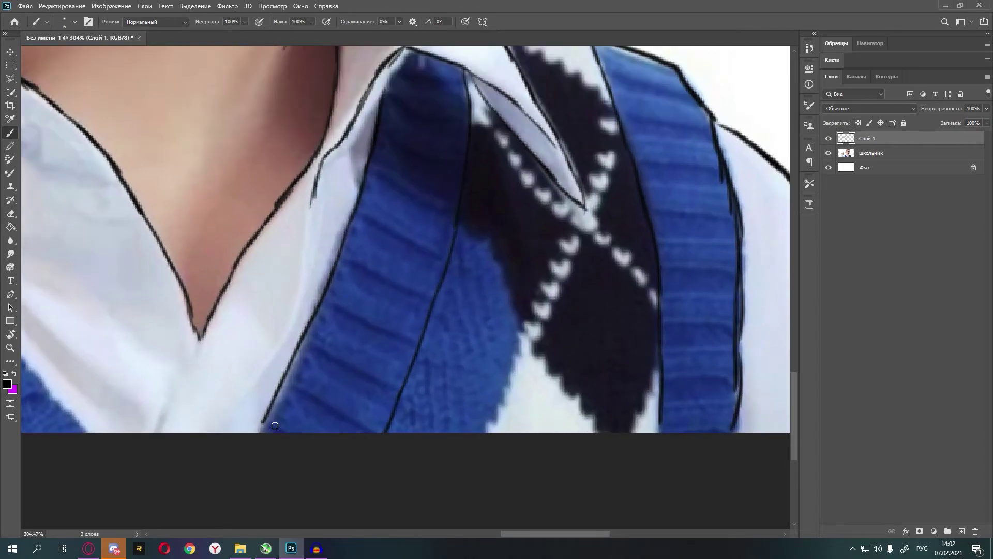
pyautogui.scroll(-2, 274, 426)
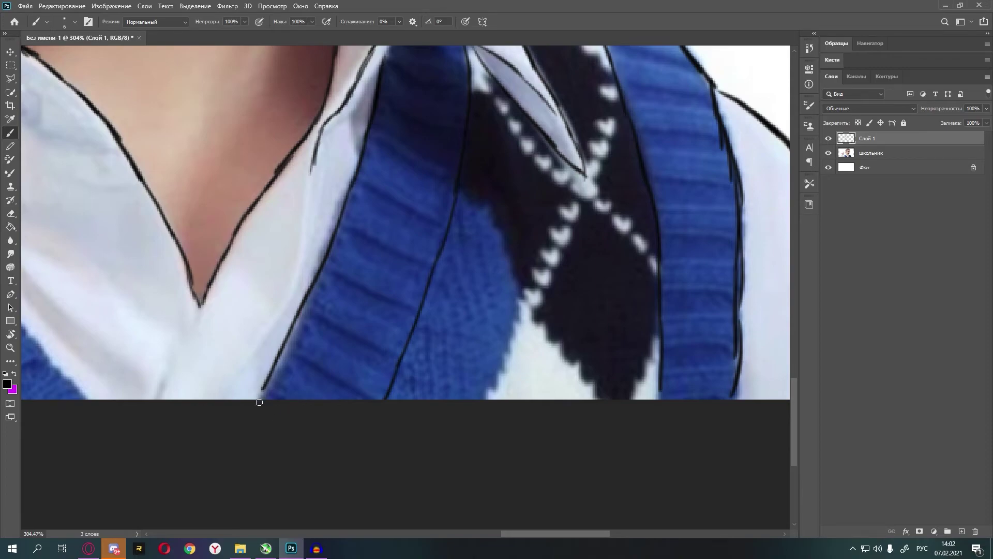
pyautogui.moveTo(265, 386); pyautogui.dragTo(251, 409)
pyautogui.moveTo(659, 381); pyautogui.dragTo(660, 409)
pyautogui.scroll(-3, 633, 408)
pyautogui.scroll(-1, 690, 403)
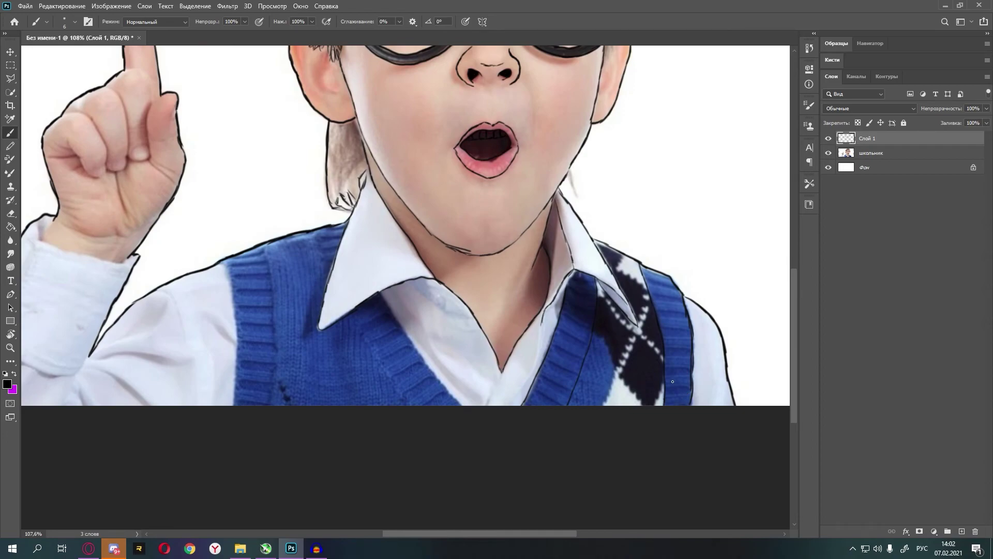
pyautogui.scroll(3, 713, 352)
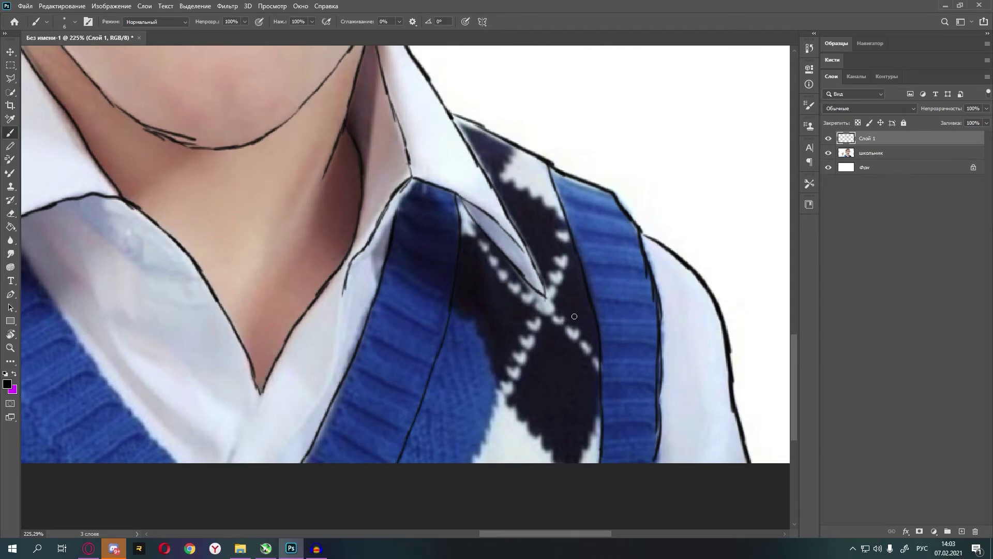
pyautogui.scroll(-2, 574, 316)
pyautogui.scroll(-2, 313, 289)
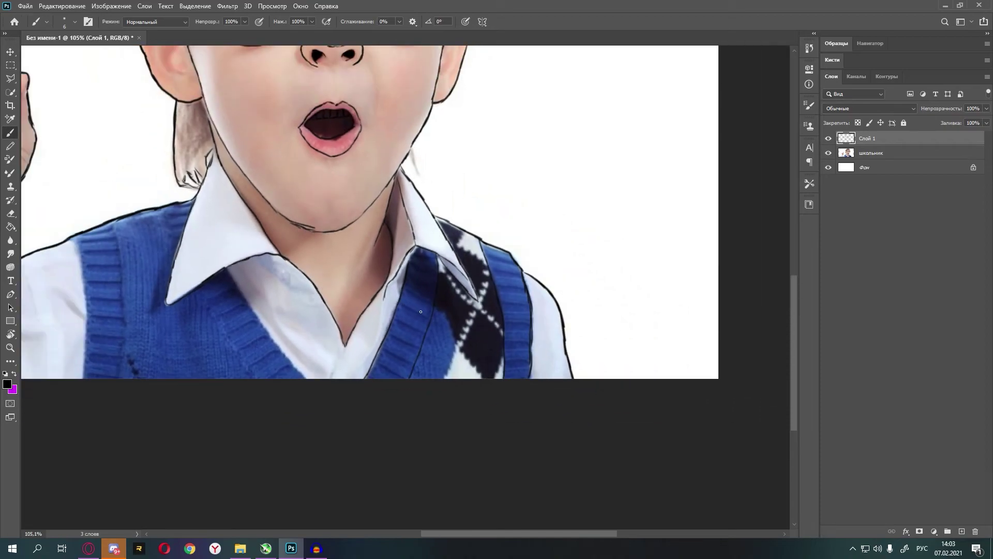
pyautogui.scroll(-2, 628, 224)
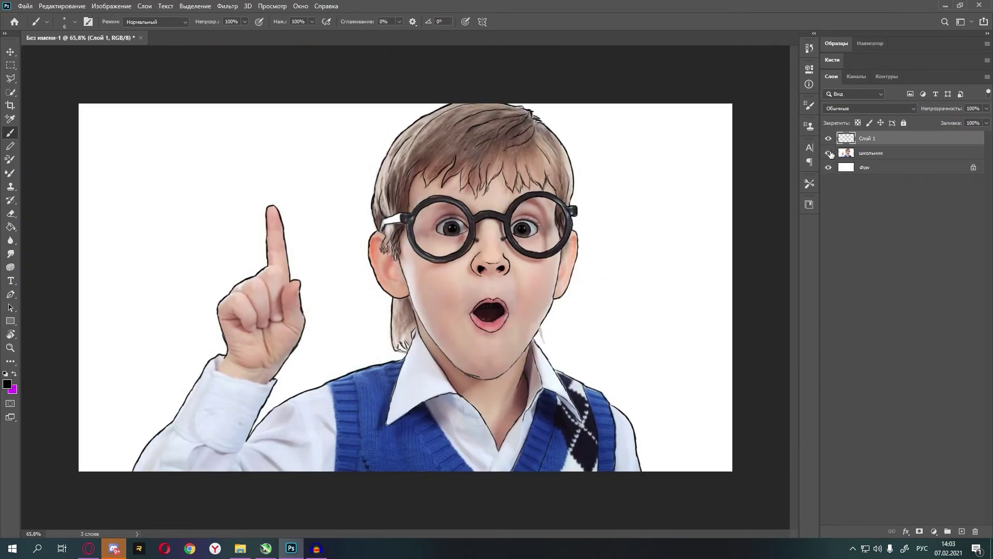
pyautogui.click(829, 153)
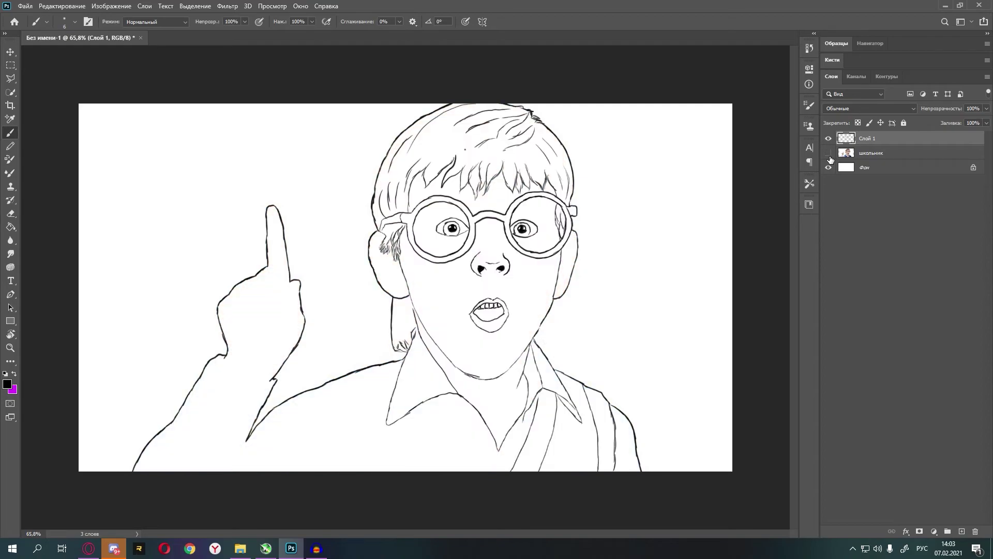
pyautogui.click(829, 154)
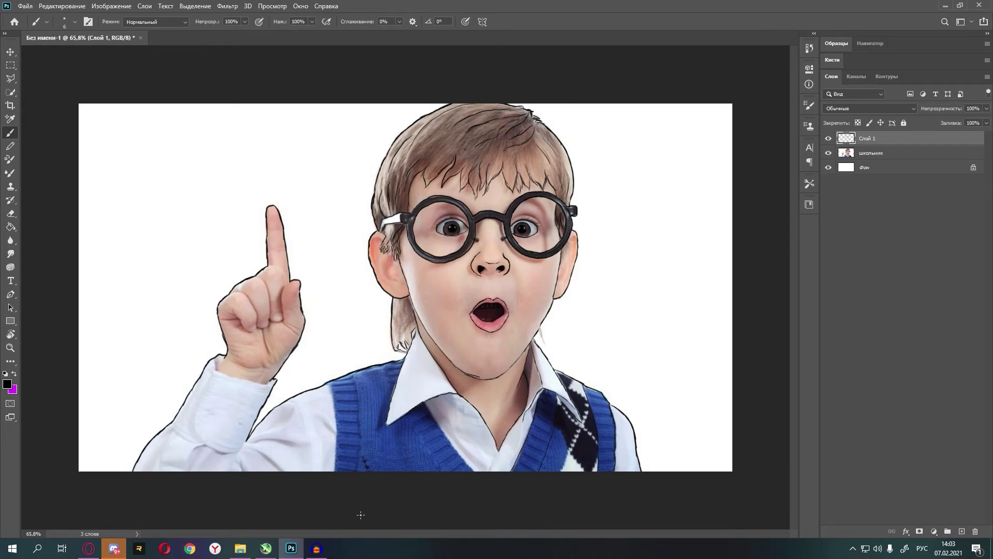
# Step: Zoom in and outline the left collar point's edge down toward the vest
pyautogui.scroll(1, 435, 450)
pyautogui.scroll(2, 435, 450)
pyautogui.scroll(2, 445, 461)
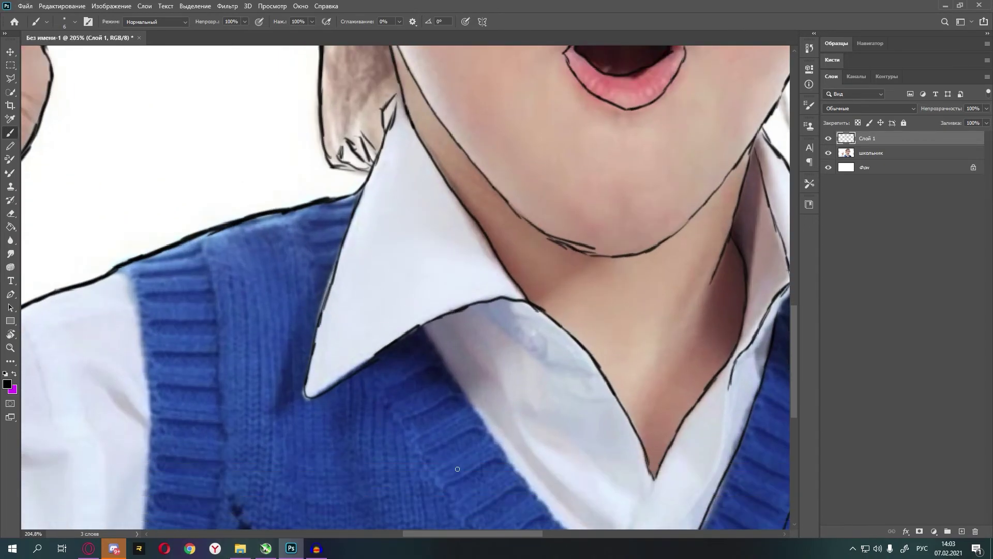
pyautogui.scroll(1, 457, 469)
pyautogui.scroll(1, 550, 420)
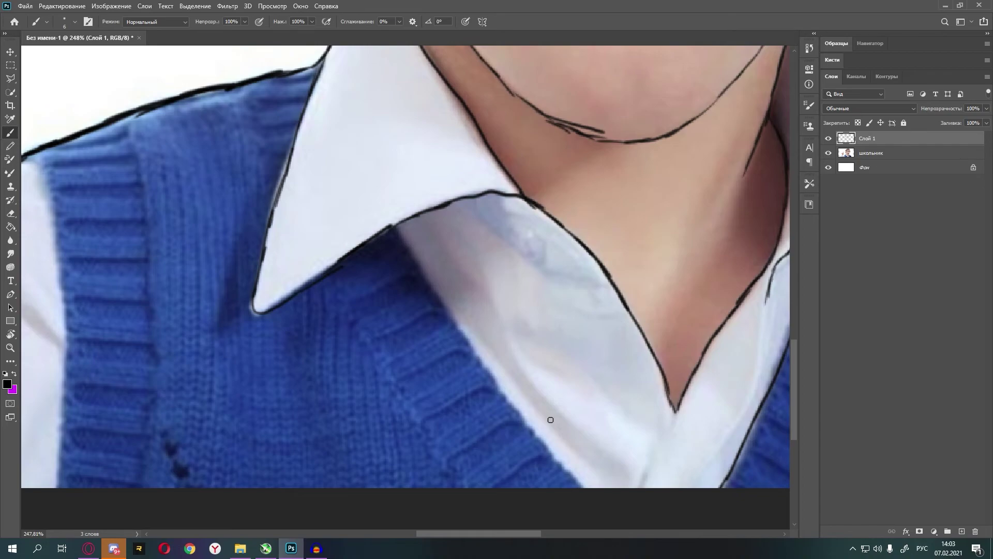
pyautogui.scroll(-1, 550, 419)
pyautogui.moveTo(395, 180); pyautogui.dragTo(589, 446)
pyautogui.moveTo(538, 535); pyautogui.dragTo(484, 535)
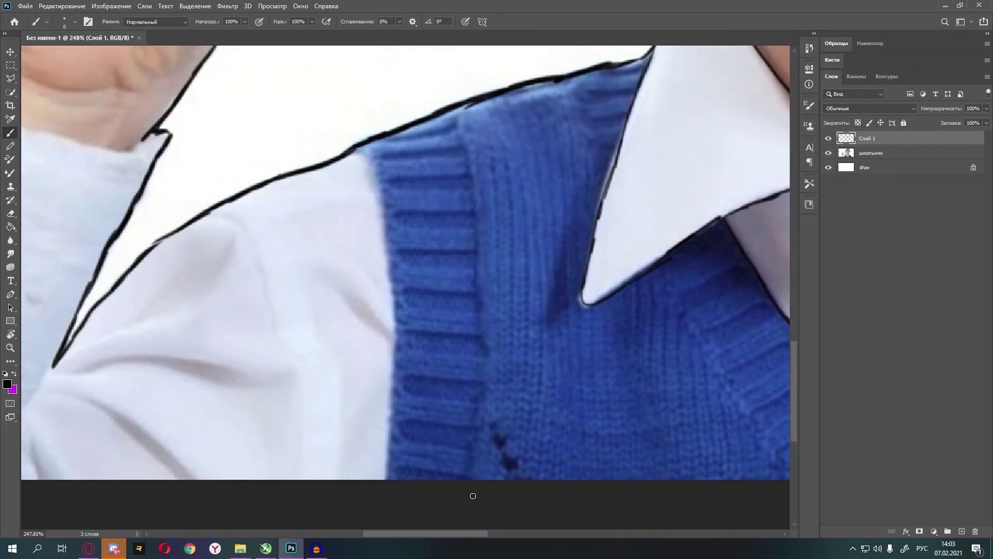
# Step: Paint black strokes along the vest's left armhole edge
pyautogui.scroll(2, 383, 212)
pyautogui.moveTo(352, 193)
pyautogui.mouseDown()
pyautogui.moveTo(380, 222)
pyautogui.moveTo(391, 296)
pyautogui.mouseUp()
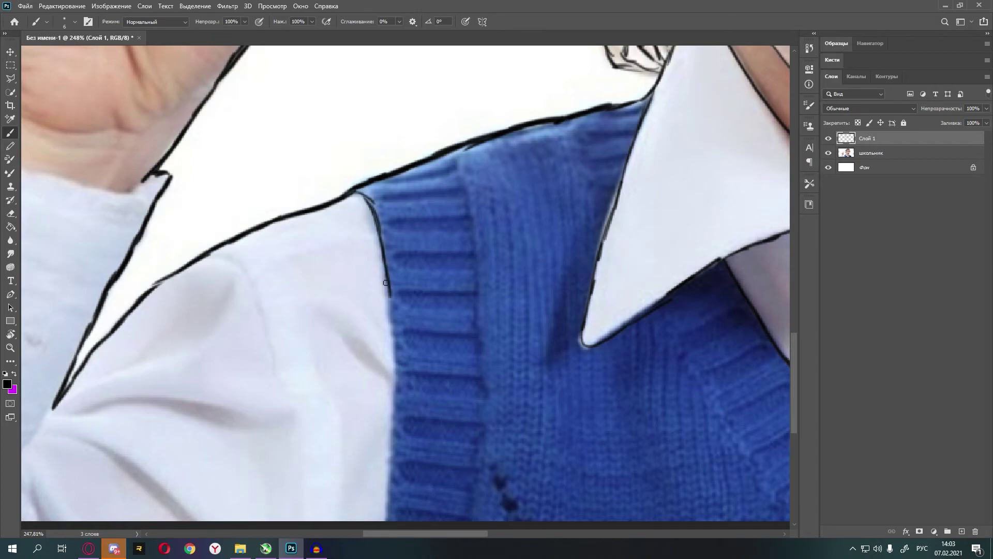
pyautogui.scroll(-2, 391, 298)
pyautogui.moveTo(392, 214); pyautogui.dragTo(386, 437)
pyautogui.scroll(-1, 386, 437)
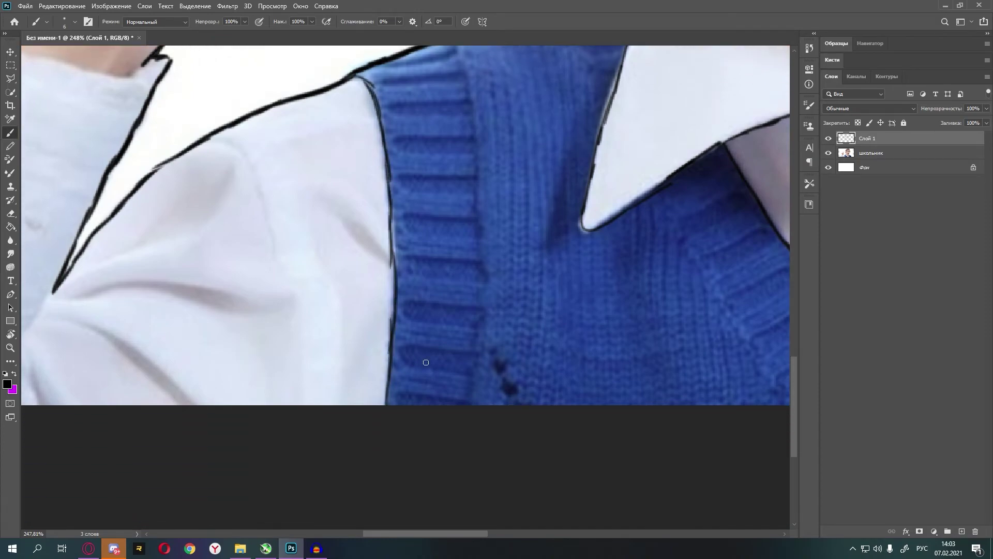
pyautogui.scroll(3, 450, 155)
# Step: Trace the vest's ribbed armhole edge to the bottom and begin the V-neck ribbing
pyautogui.moveTo(456, 166); pyautogui.dragTo(478, 349)
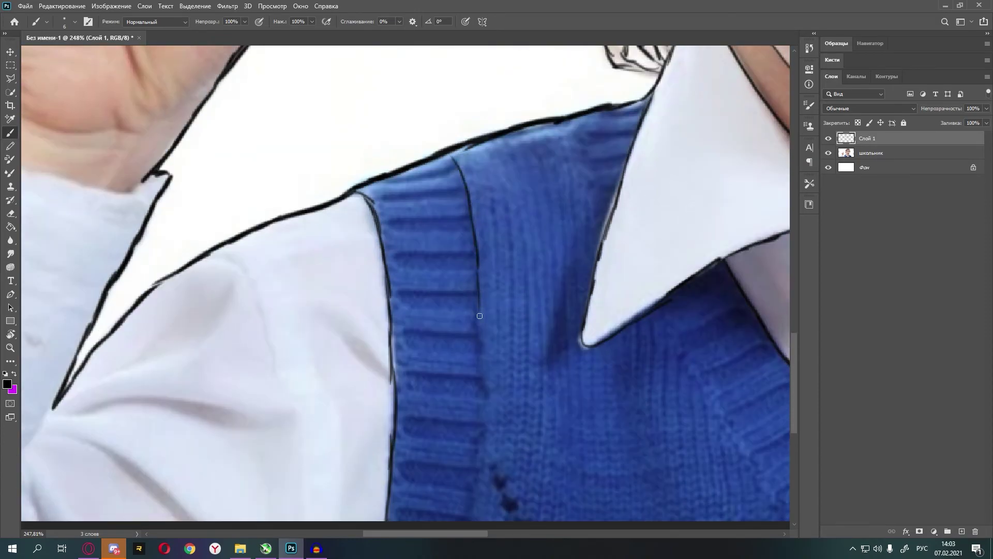
pyautogui.moveTo(480, 315); pyautogui.dragTo(474, 464)
pyautogui.scroll(-2, 474, 465)
pyautogui.moveTo(473, 375); pyautogui.dragTo(477, 417)
pyautogui.scroll(-1, 476, 414)
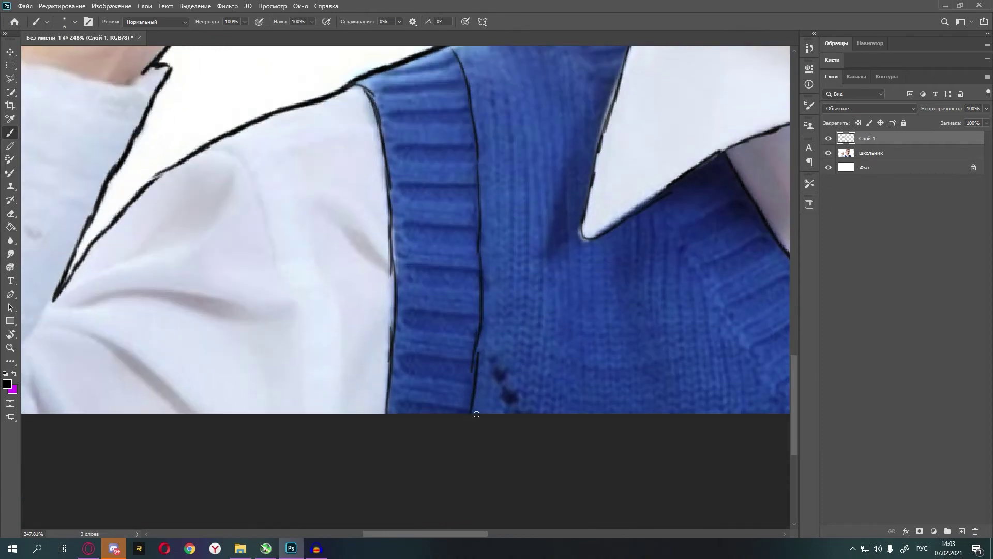
pyautogui.hscroll(1, 465, 534)
pyautogui.hscroll(2, 466, 533)
pyautogui.scroll(2, 434, 255)
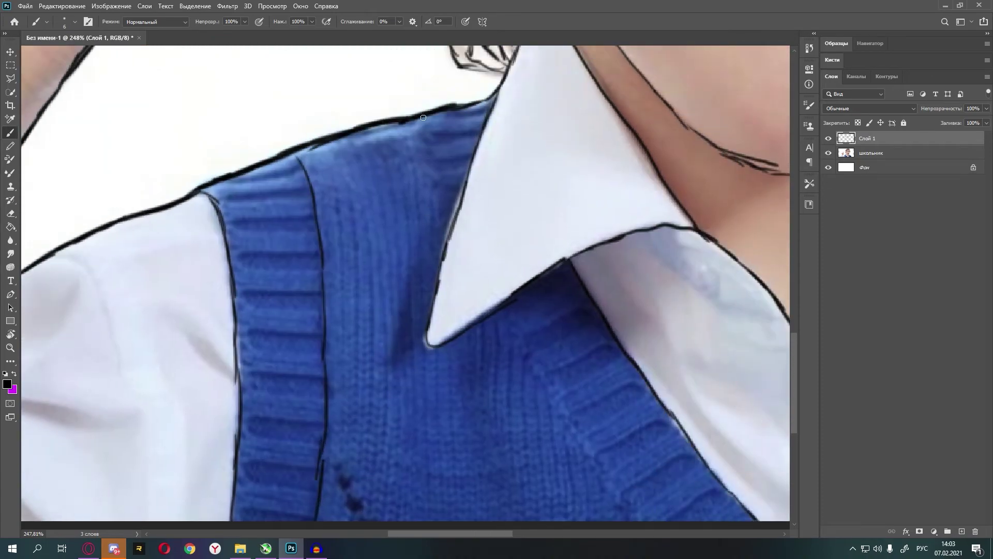
pyautogui.moveTo(424, 117)
pyautogui.mouseDown()
pyautogui.moveTo(448, 226)
pyautogui.moveTo(521, 248)
pyautogui.moveTo(562, 339)
pyautogui.moveTo(629, 427)
pyautogui.mouseUp()
pyautogui.scroll(-1, 448, 227)
pyautogui.scroll(-1, 448, 227)
pyautogui.moveTo(491, 533); pyautogui.dragTo(403, 534)
# Step: Trace the sleeve edge with a black brush stroke and zoom in on the fist
pyautogui.scroll(-1, 473, 327)
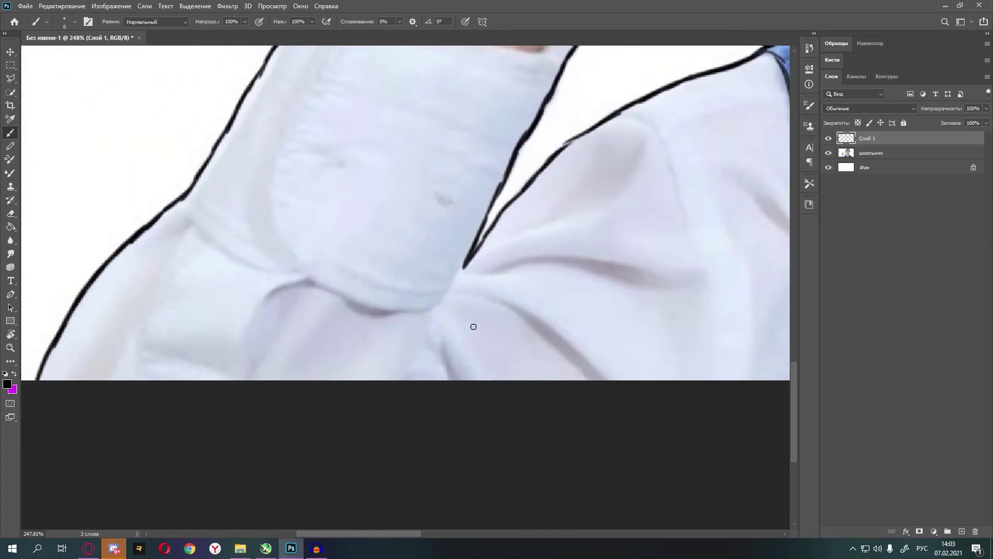
pyautogui.moveTo(463, 268); pyautogui.dragTo(393, 385)
pyautogui.scroll(2, 333, 322)
pyautogui.scroll(3, 358, 364)
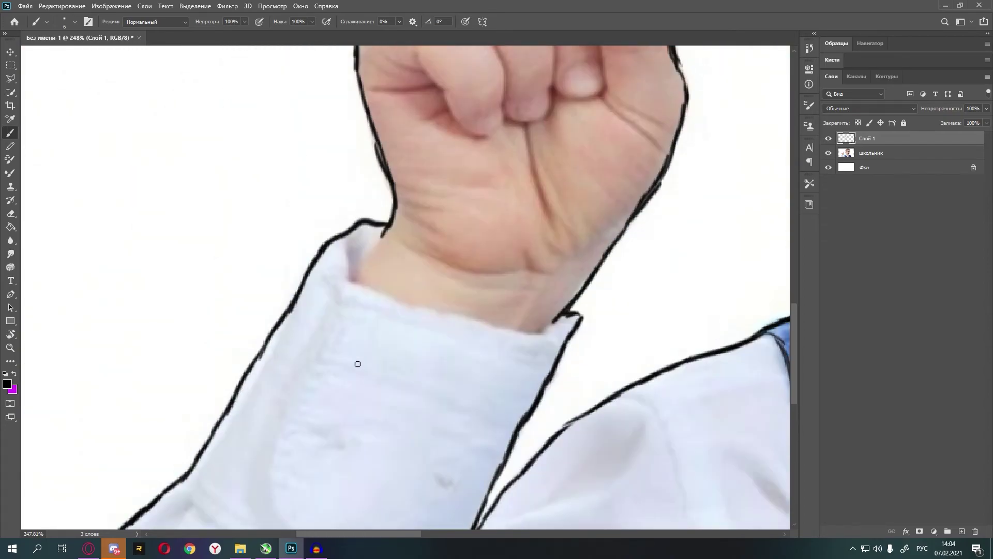
pyautogui.scroll(3, 358, 363)
pyautogui.scroll(2, 401, 366)
pyautogui.scroll(1, 424, 317)
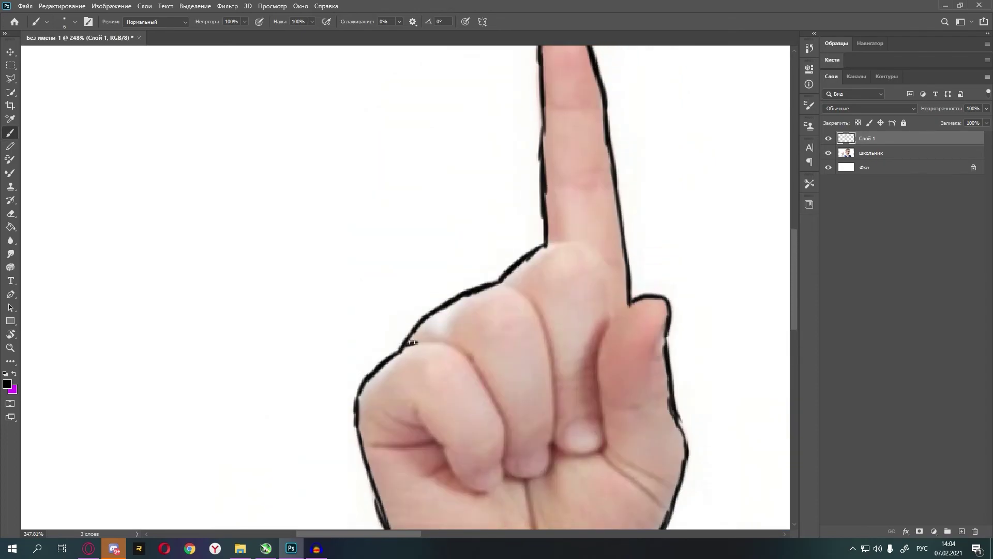
# Step: Outline the curled finger around the knuckle and the neighbouring finger contour
pyautogui.moveTo(412, 342)
pyautogui.mouseDown()
pyautogui.moveTo(460, 354)
pyautogui.moveTo(493, 401)
pyautogui.moveTo(504, 475)
pyautogui.mouseUp()
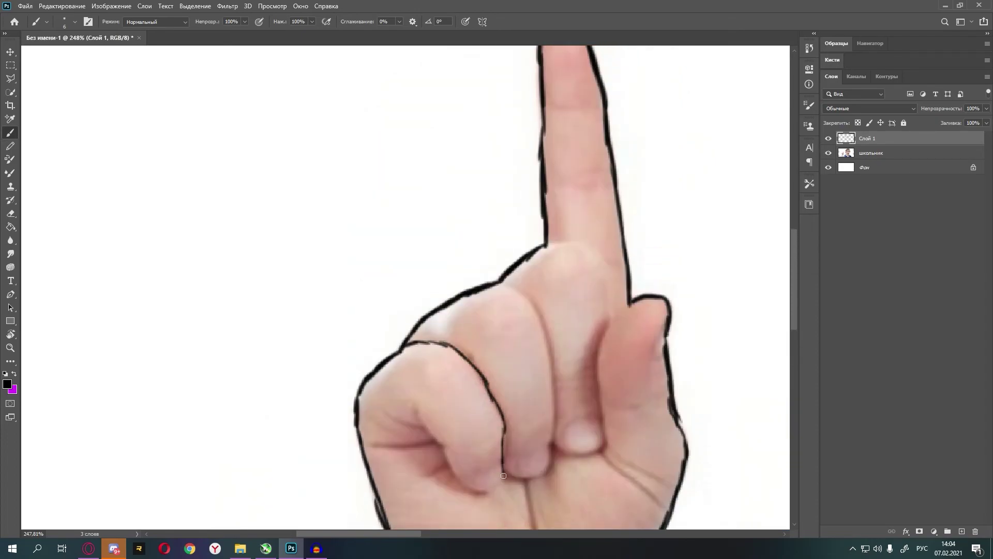
pyautogui.scroll(-1, 487, 472)
pyautogui.scroll(-1, 465, 414)
pyautogui.moveTo(423, 327)
pyautogui.mouseDown()
pyautogui.moveTo(473, 396)
pyautogui.moveTo(495, 379)
pyautogui.moveTo(493, 392)
pyautogui.moveTo(495, 366)
pyautogui.moveTo(501, 376)
pyautogui.mouseUp()
pyautogui.scroll(2, 564, 343)
pyautogui.scroll(-2, 564, 343)
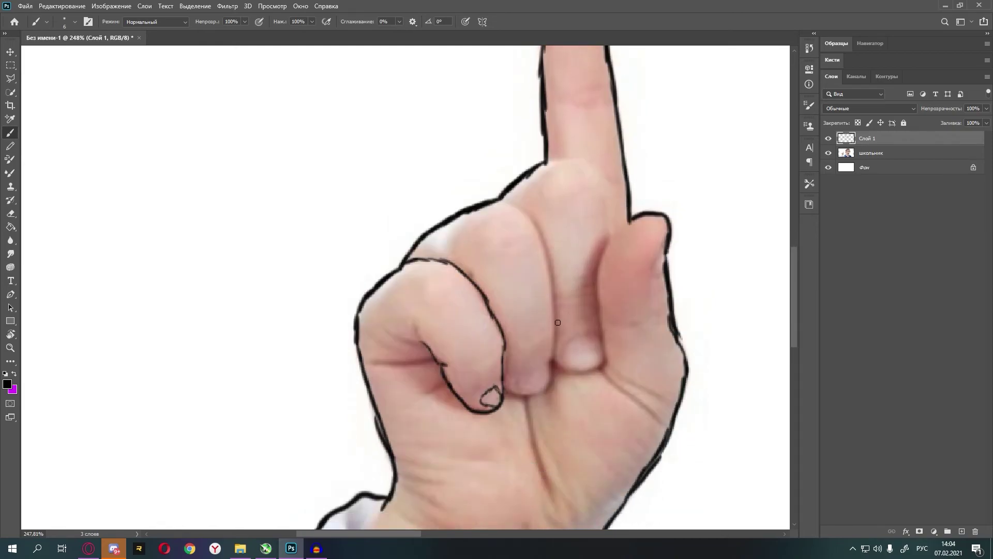
# Step: Draw the finger crease, three fingernails and inner thumb edge, then view the whole image
pyautogui.moveTo(497, 200)
pyautogui.mouseDown()
pyautogui.moveTo(533, 227)
pyautogui.moveTo(553, 325)
pyautogui.moveTo(544, 387)
pyautogui.moveTo(509, 394)
pyautogui.moveTo(502, 379)
pyautogui.moveTo(529, 381)
pyautogui.mouseUp()
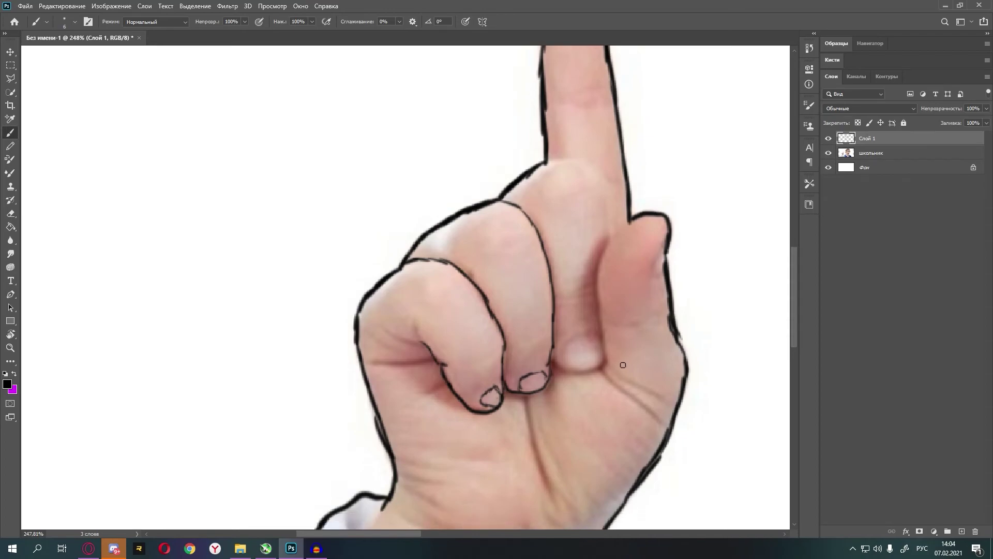
pyautogui.scroll(-1, 557, 345)
pyautogui.scroll(3, 603, 232)
pyautogui.moveTo(611, 295)
pyautogui.mouseDown()
pyautogui.moveTo(612, 269)
pyautogui.moveTo(579, 218)
pyautogui.moveTo(549, 214)
pyautogui.mouseUp()
pyautogui.scroll(-2, 583, 330)
pyautogui.scroll(-1, 582, 330)
pyautogui.moveTo(565, 358)
pyautogui.mouseDown()
pyautogui.moveTo(565, 337)
pyautogui.moveTo(600, 332)
pyautogui.moveTo(605, 355)
pyautogui.moveTo(618, 225)
pyautogui.moveTo(598, 279)
pyautogui.mouseUp()
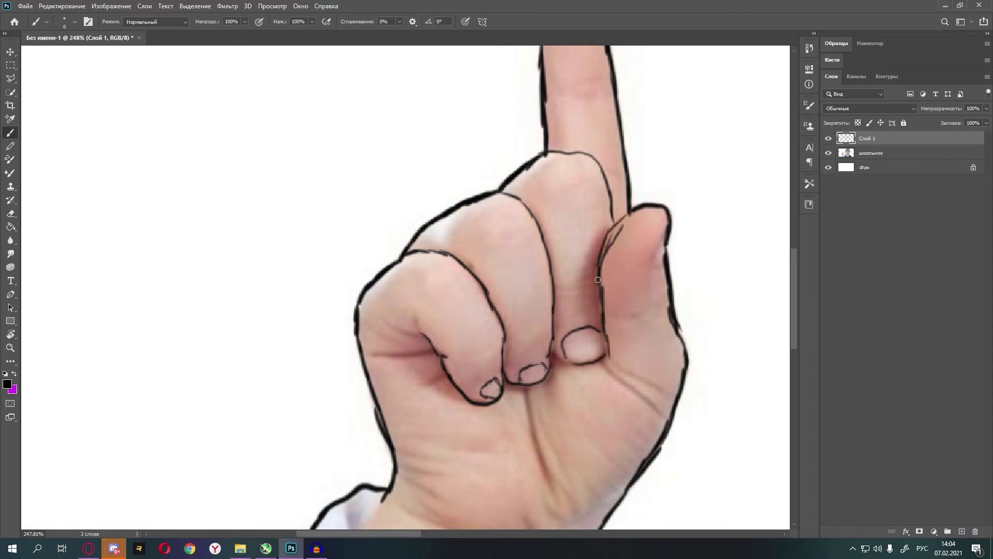
pyautogui.scroll(-2, 600, 275)
pyautogui.hotkey('ctrl', '0')
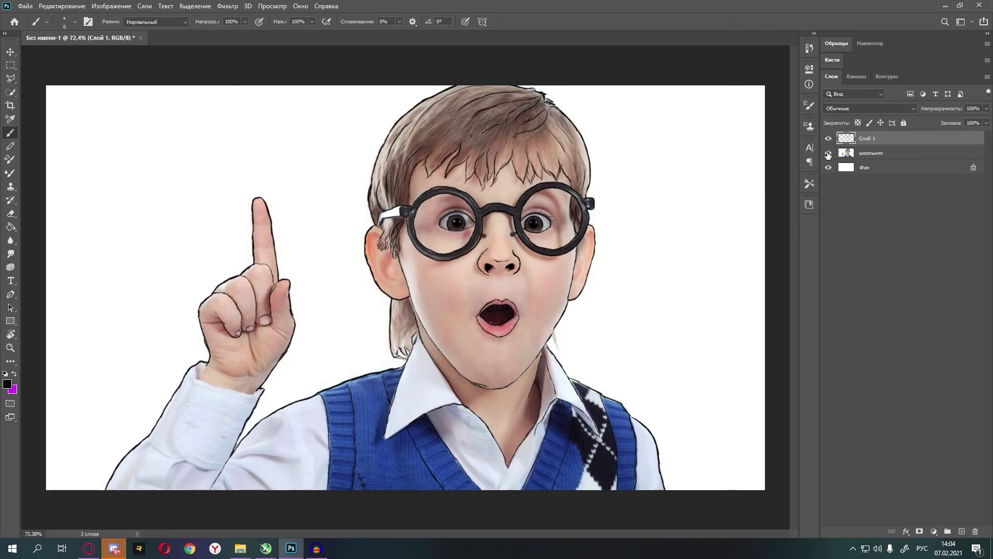
# Step: Toggle the школьник photo layer off, on and off again, leaving only the line art
pyautogui.click(828, 154)
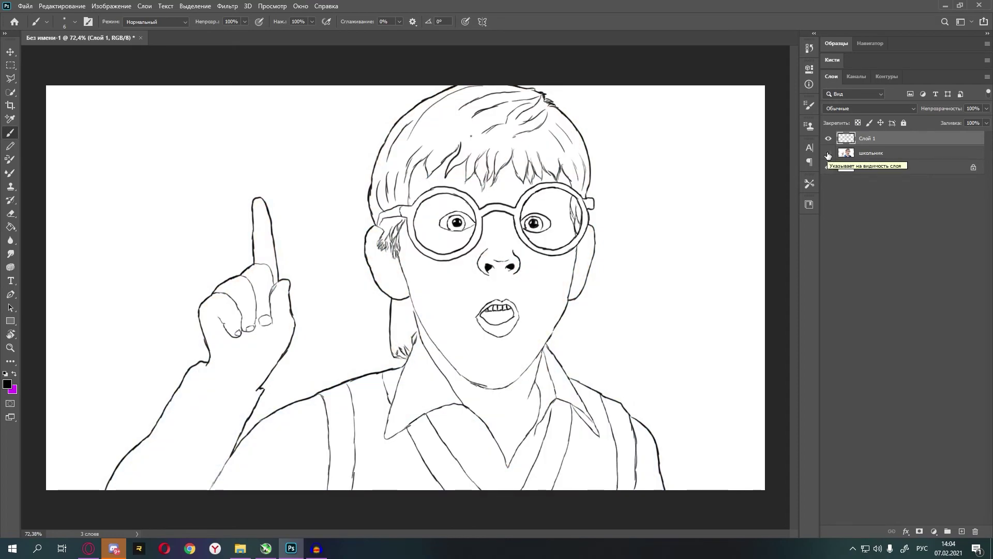
pyautogui.click(828, 153)
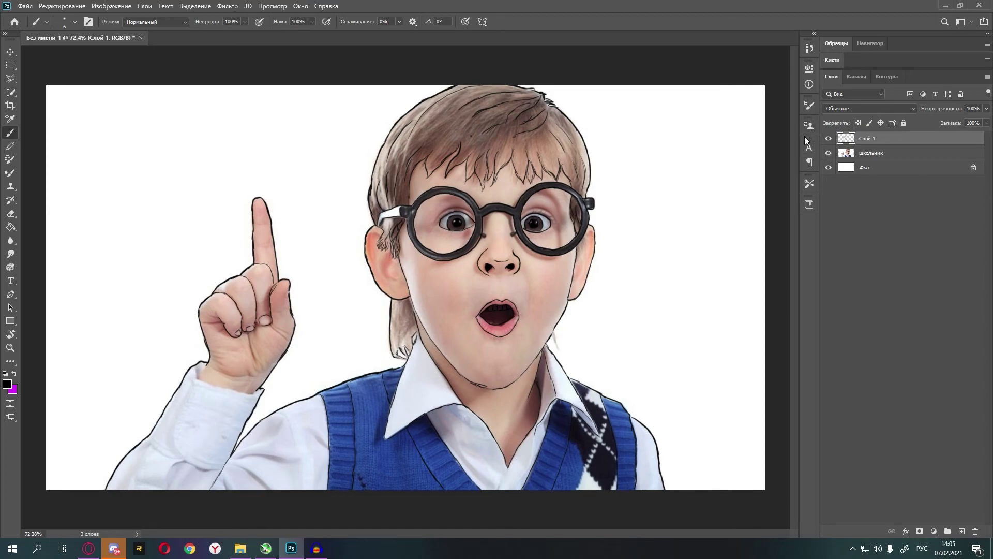
pyautogui.click(829, 153)
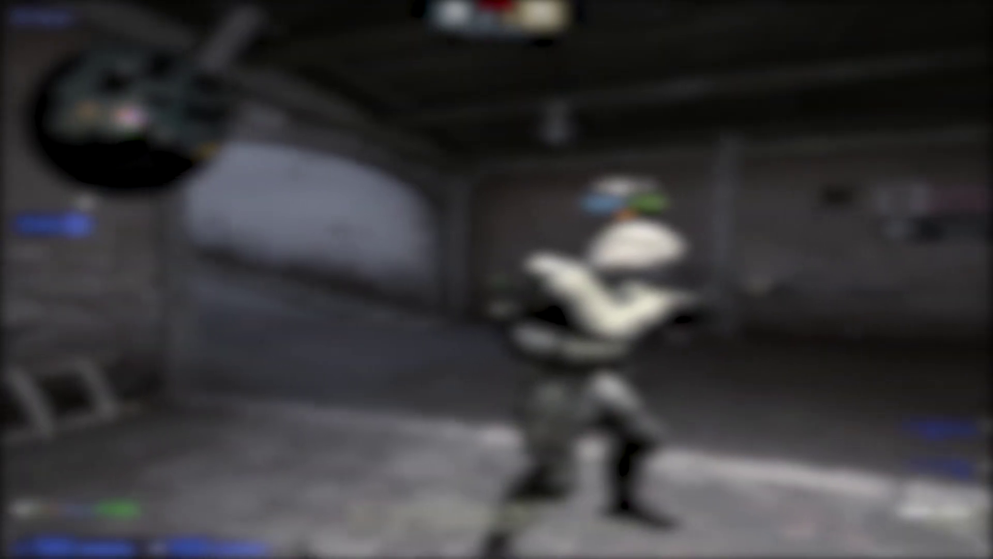
pyautogui.press('Tab')
pyautogui.press('Tab')
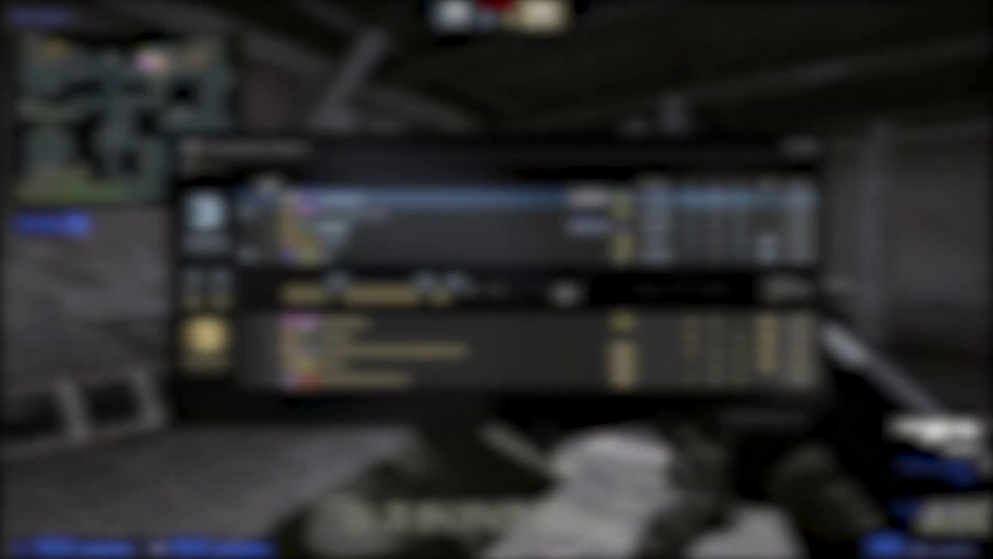